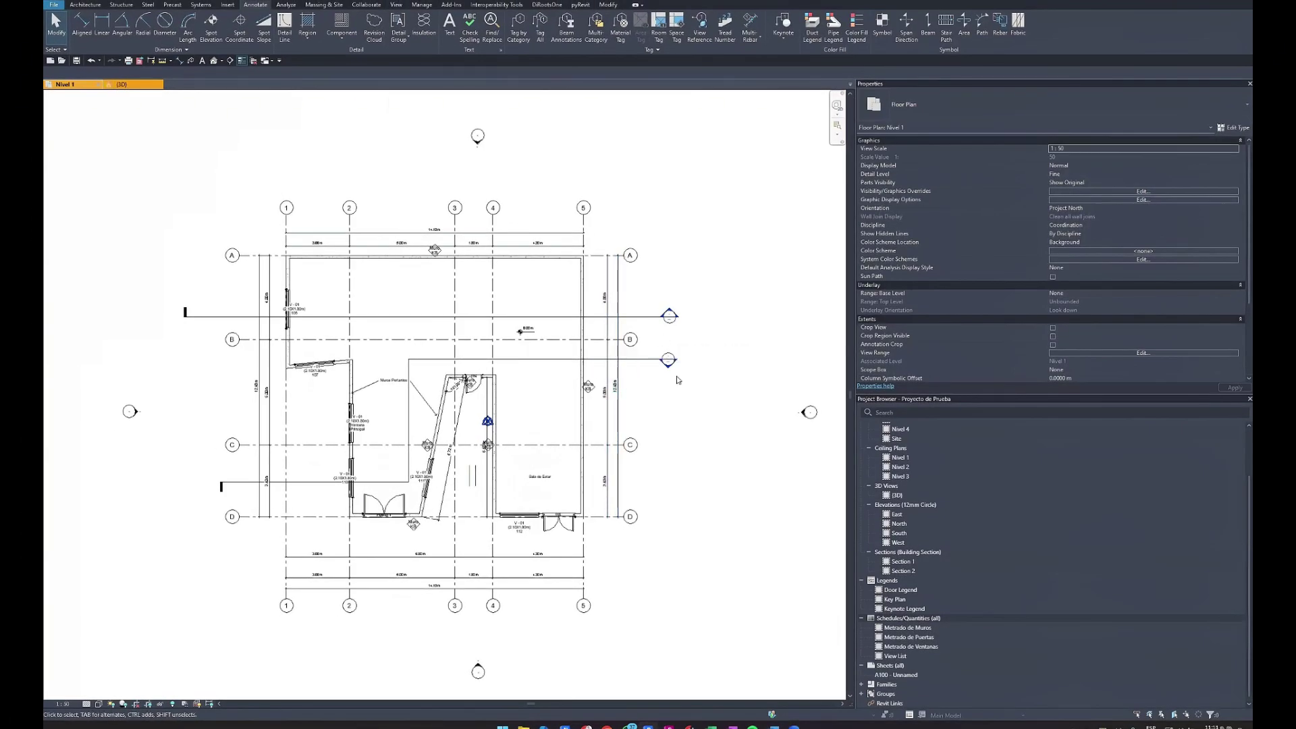
Dismiss the save reminder and begin a New Sheet from the Sheets (all) context menu.
middle_click(507, 213)
middle_click_drag(508, 194, 557, 194)
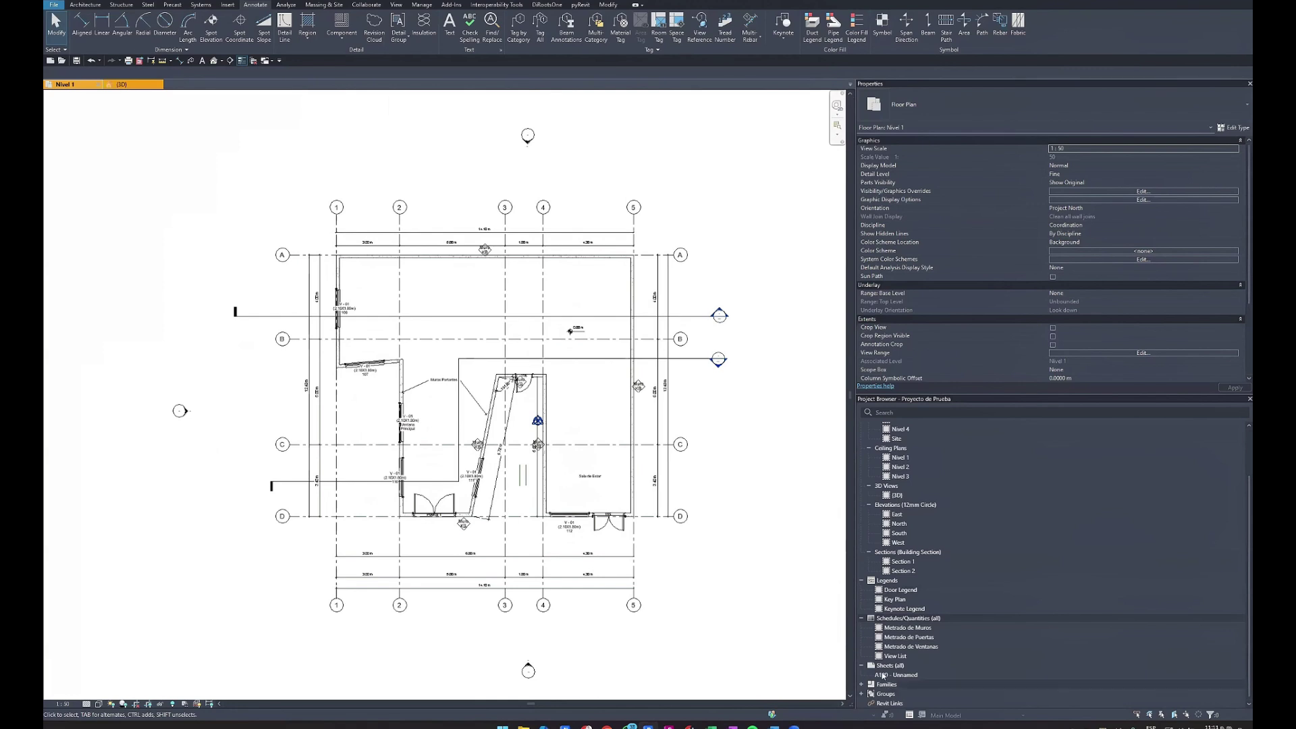
right_click(884, 674)
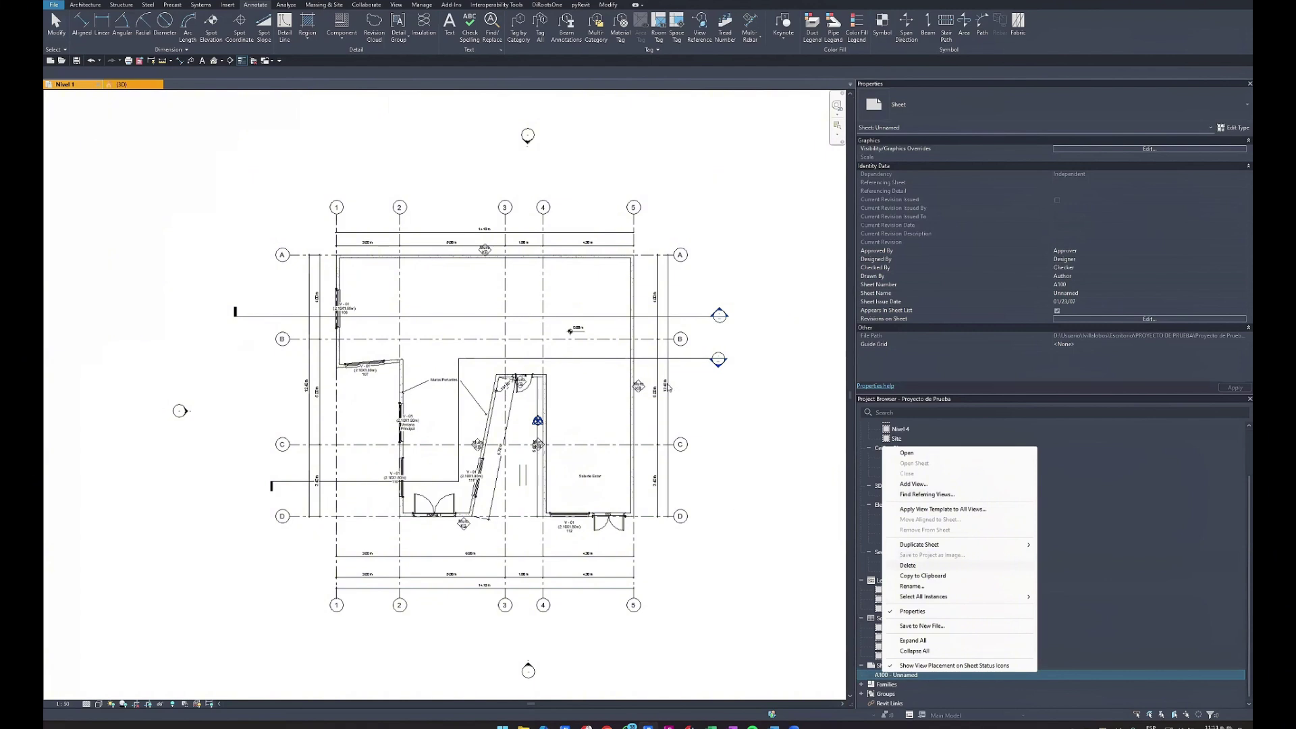
key("Escape")
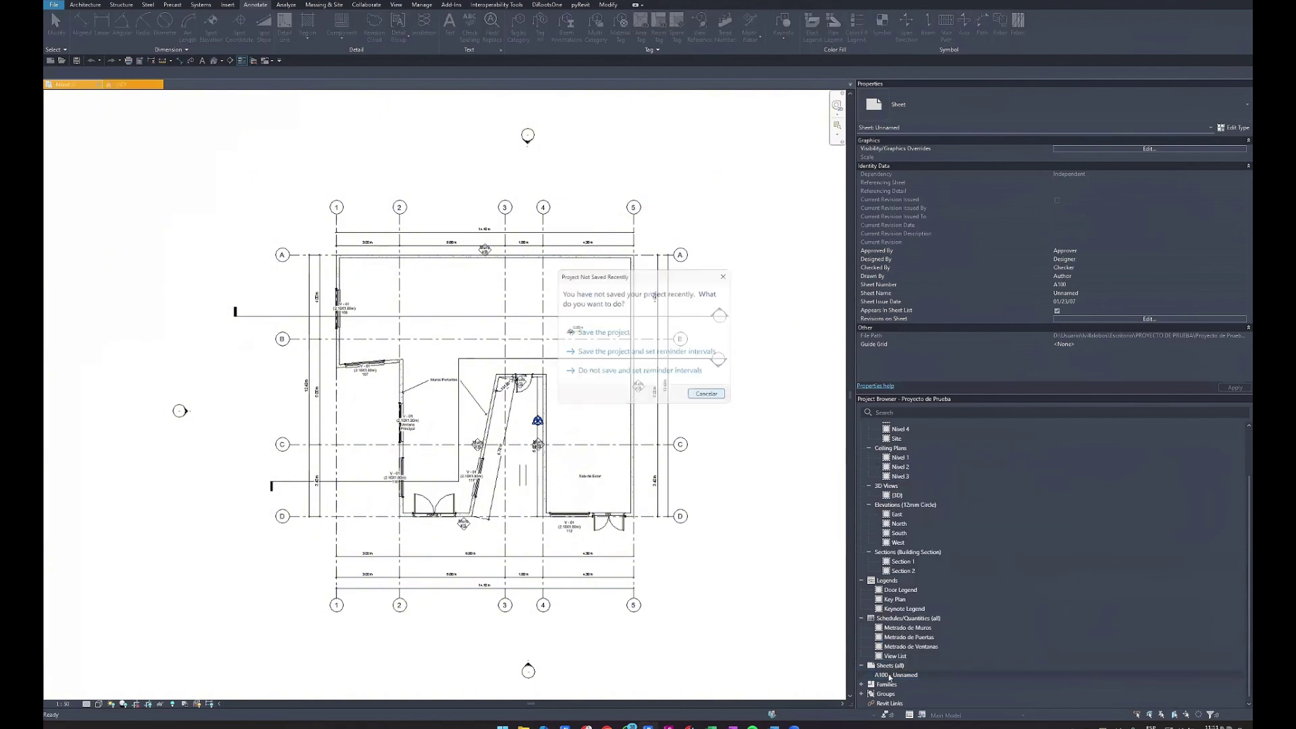
right_click(882, 678)
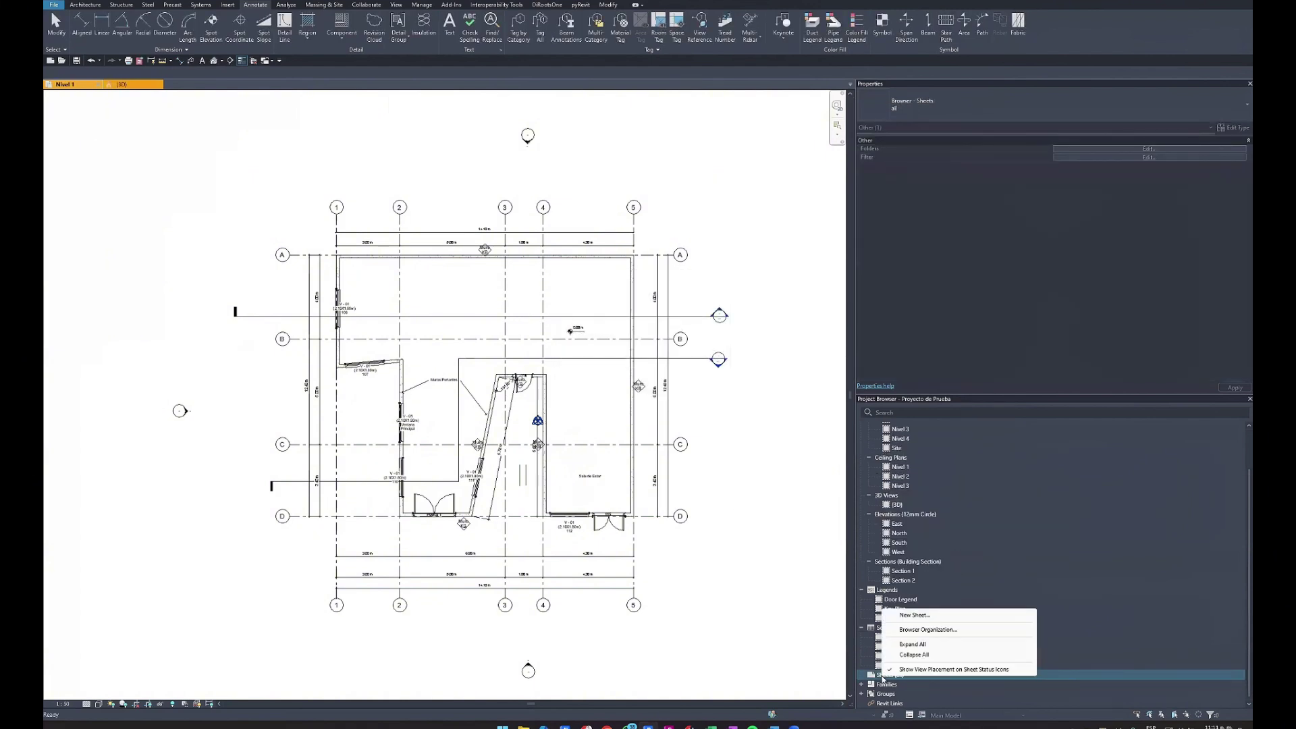
key("Escape")
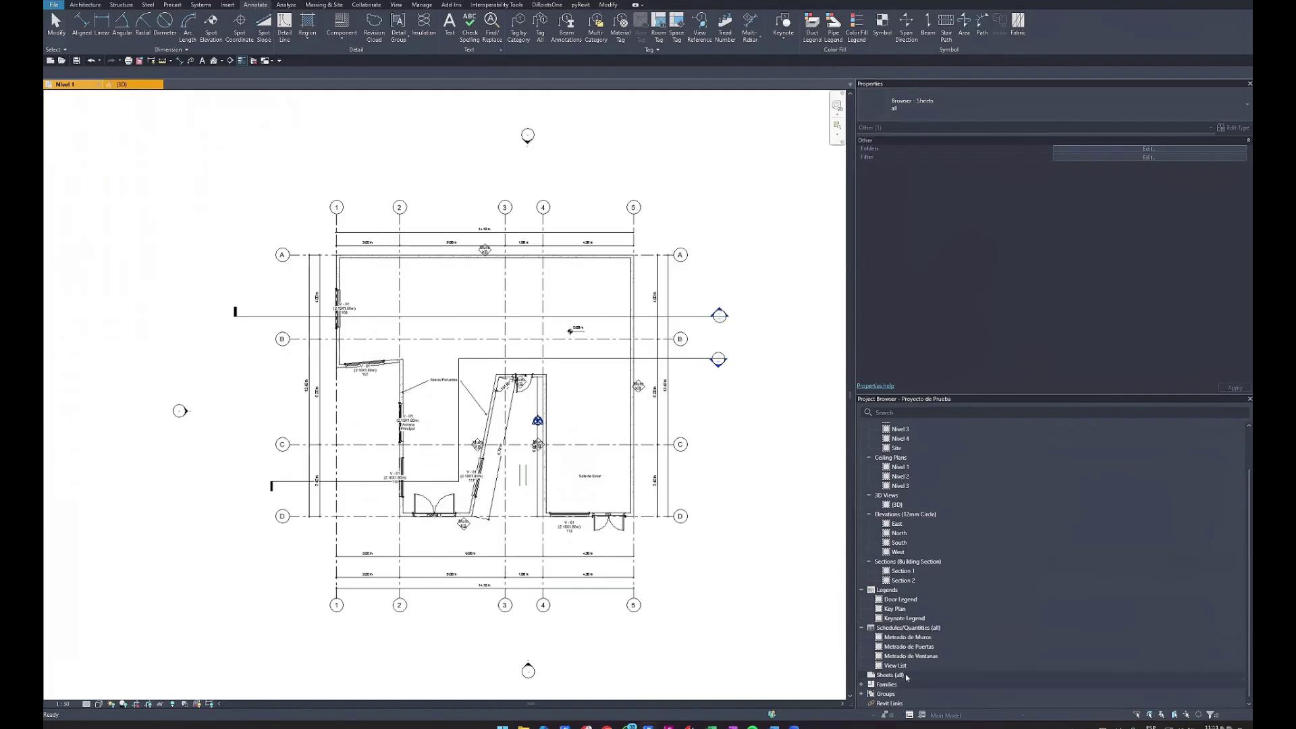
right_click(904, 674)
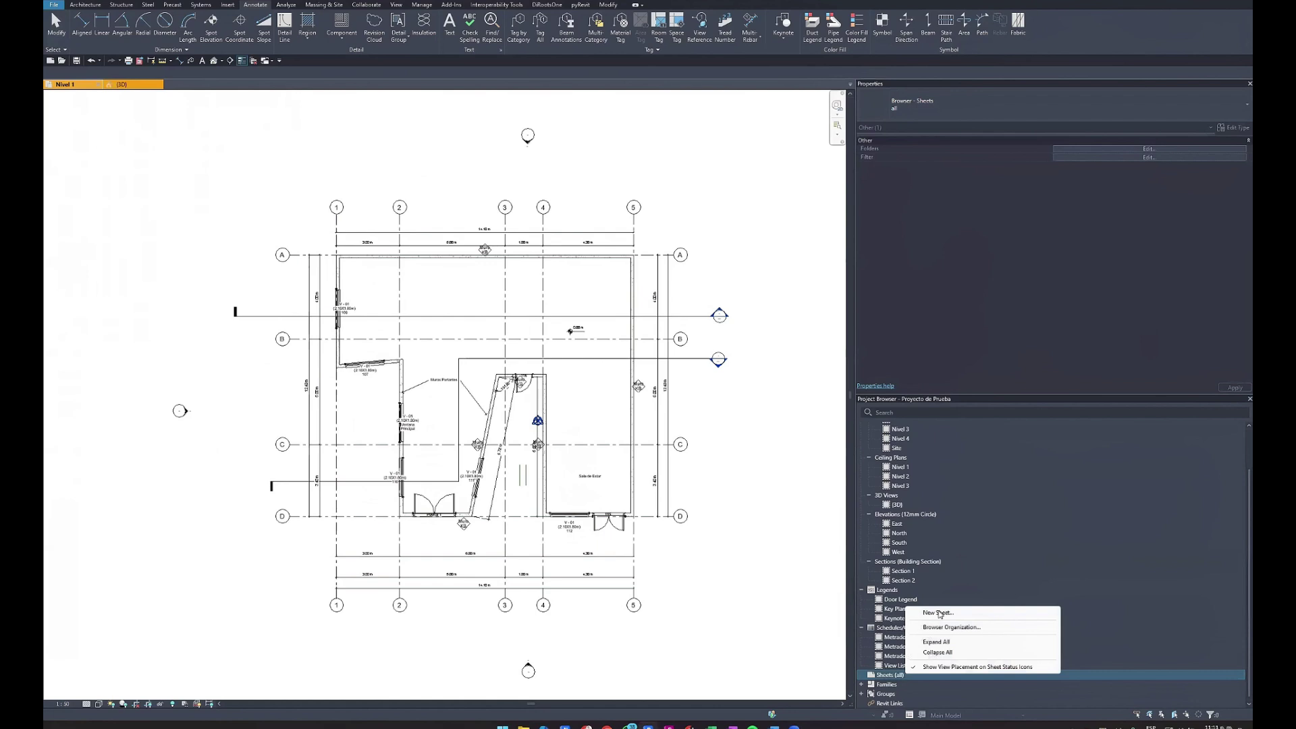
left_click(937, 615)
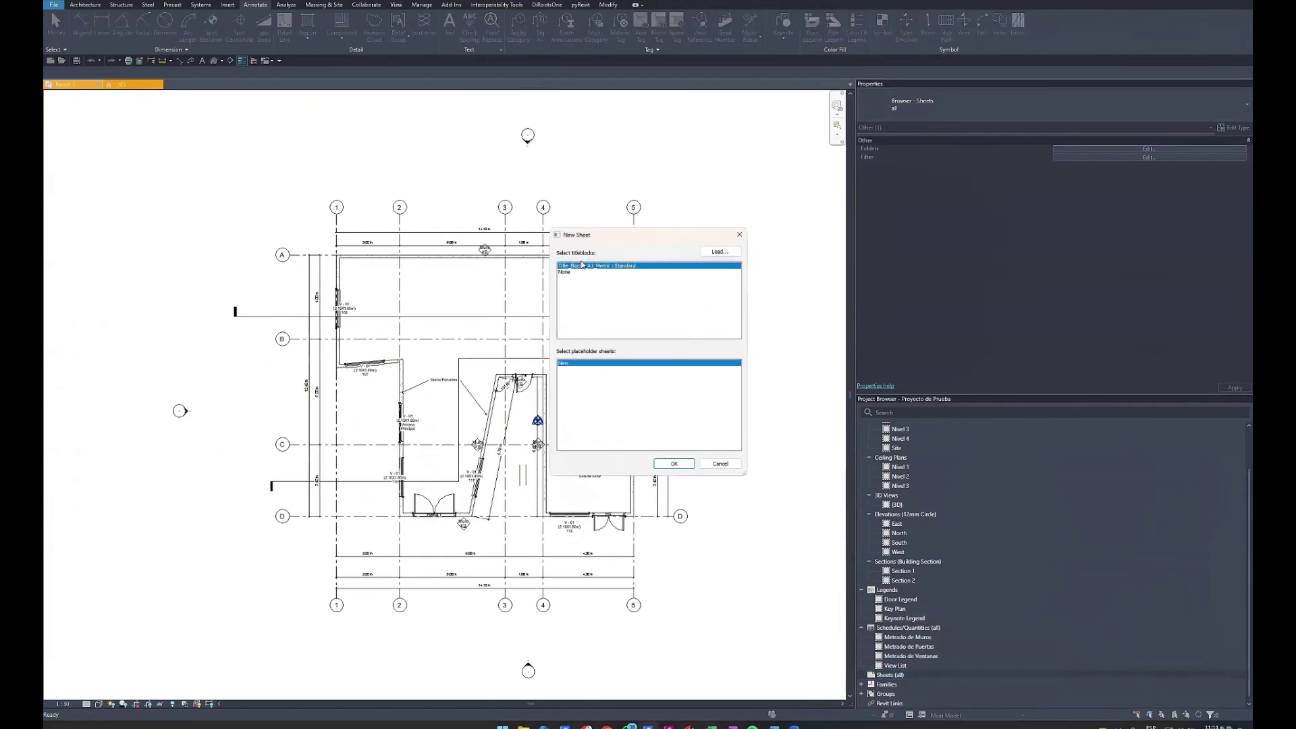
Create sheet A101 on the A1 metric title block, inspect it, then select Nivel 1.
left_click(676, 465)
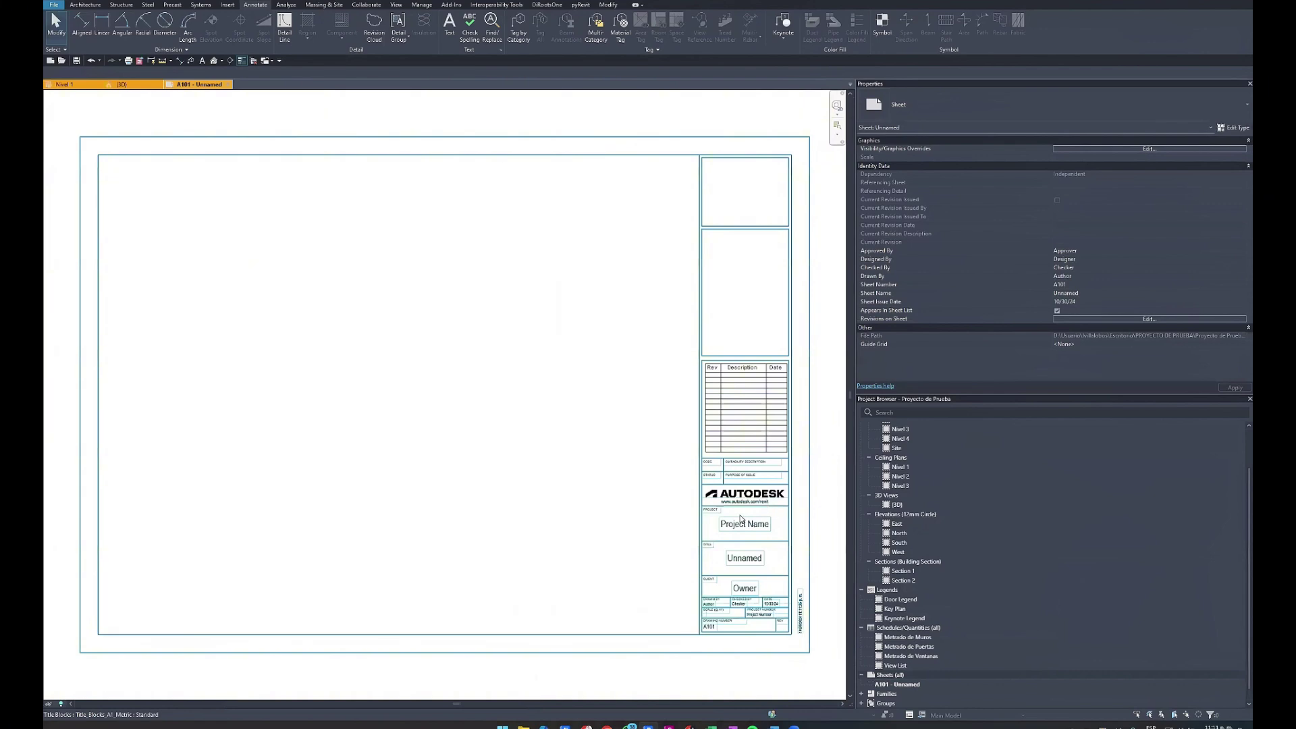
scroll(741, 520, "up", 3)
scroll(735, 376, "down", 2)
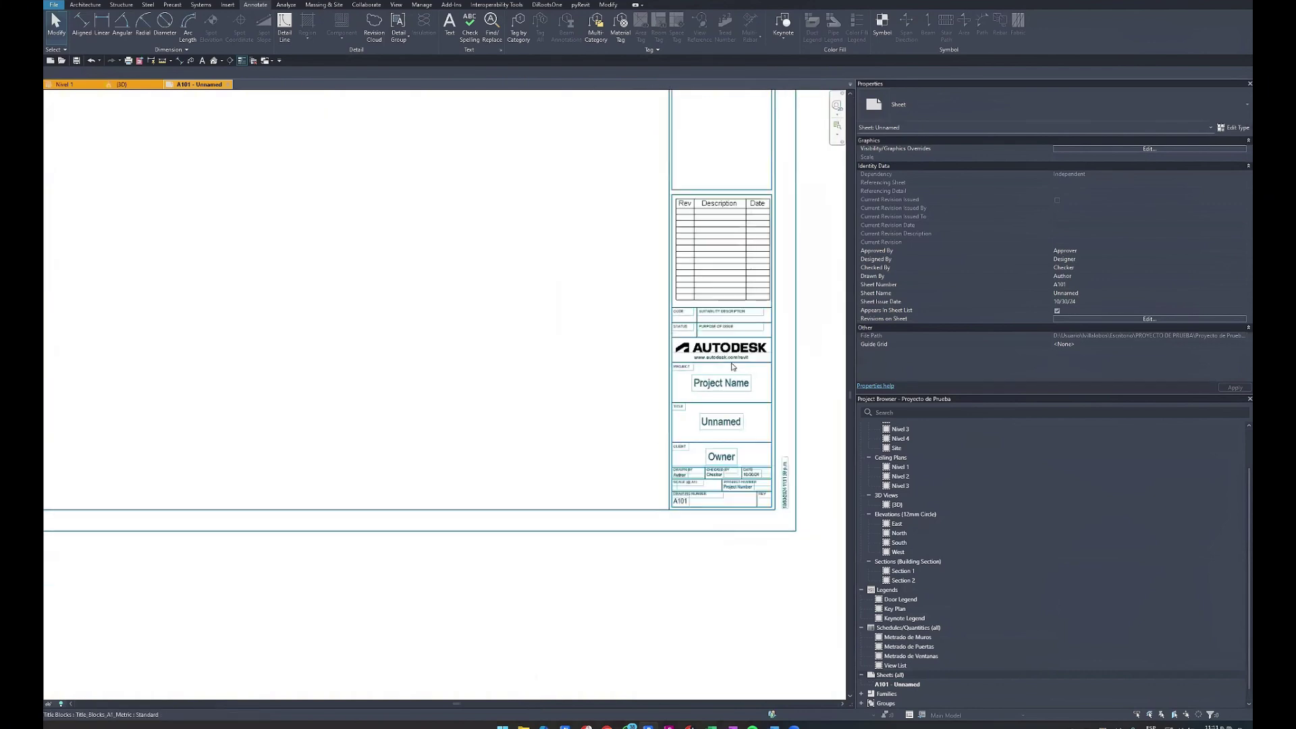
scroll(472, 378, "down", 2)
scroll(486, 393, "down", 1)
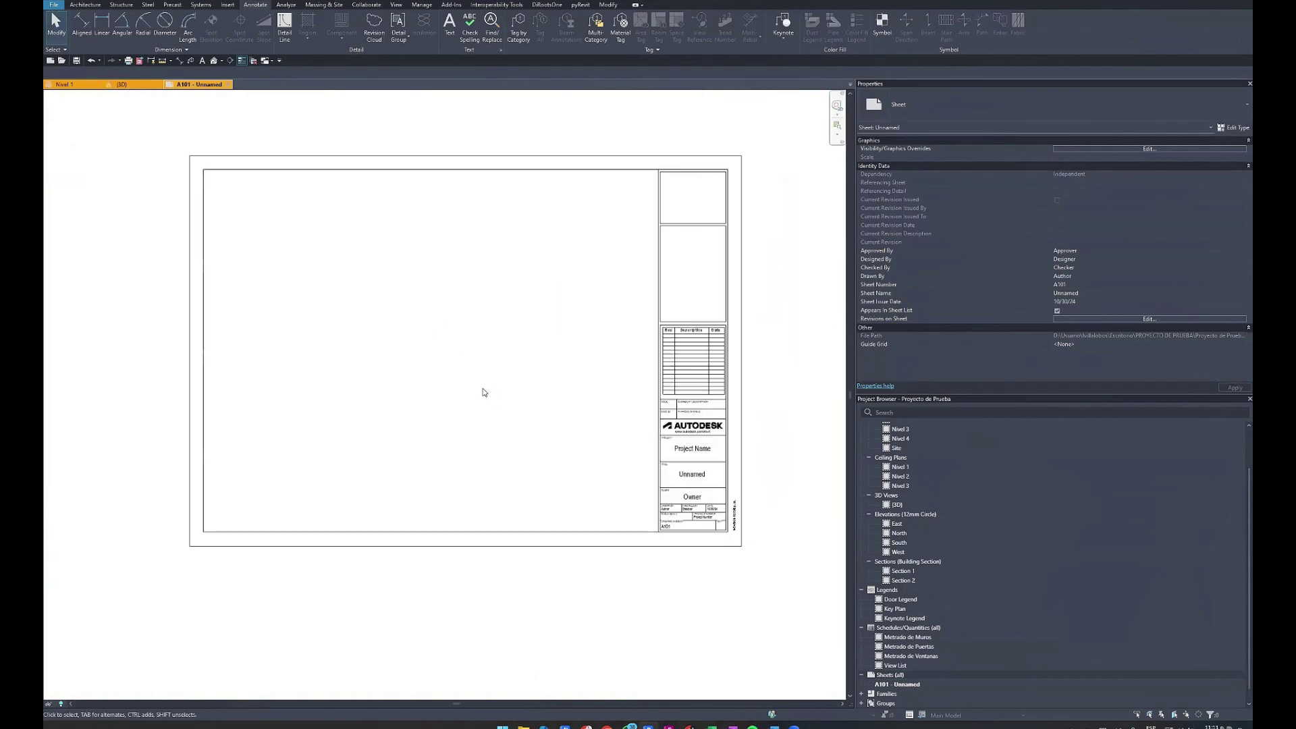
left_click(740, 544)
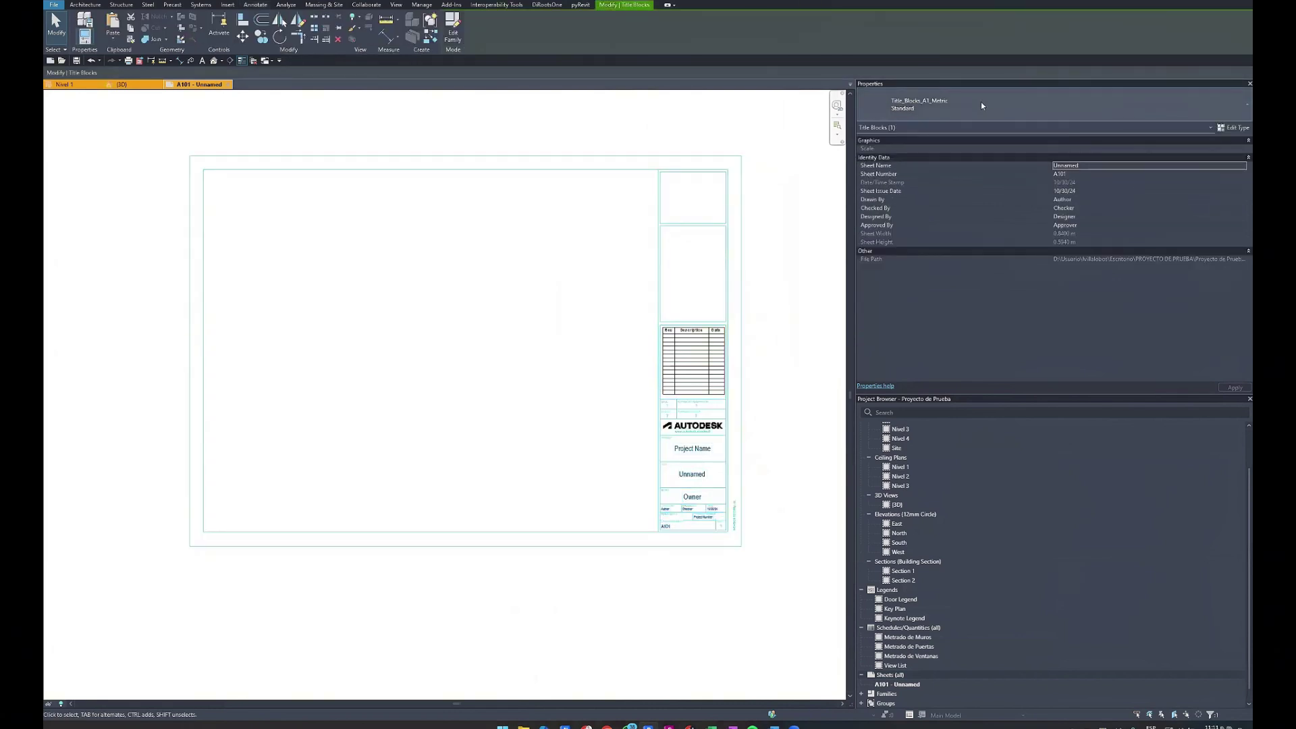
left_click(390, 162)
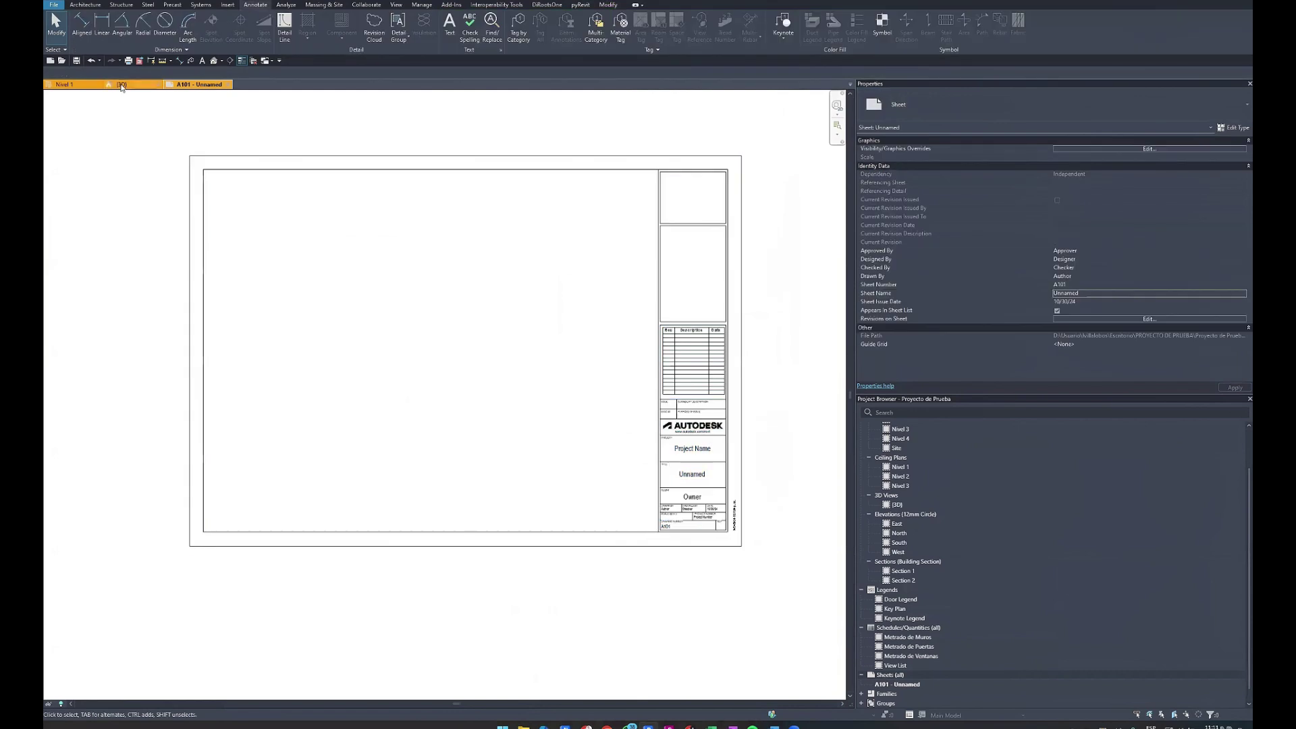
scroll(904, 463, "up", 2)
left_click(902, 456)
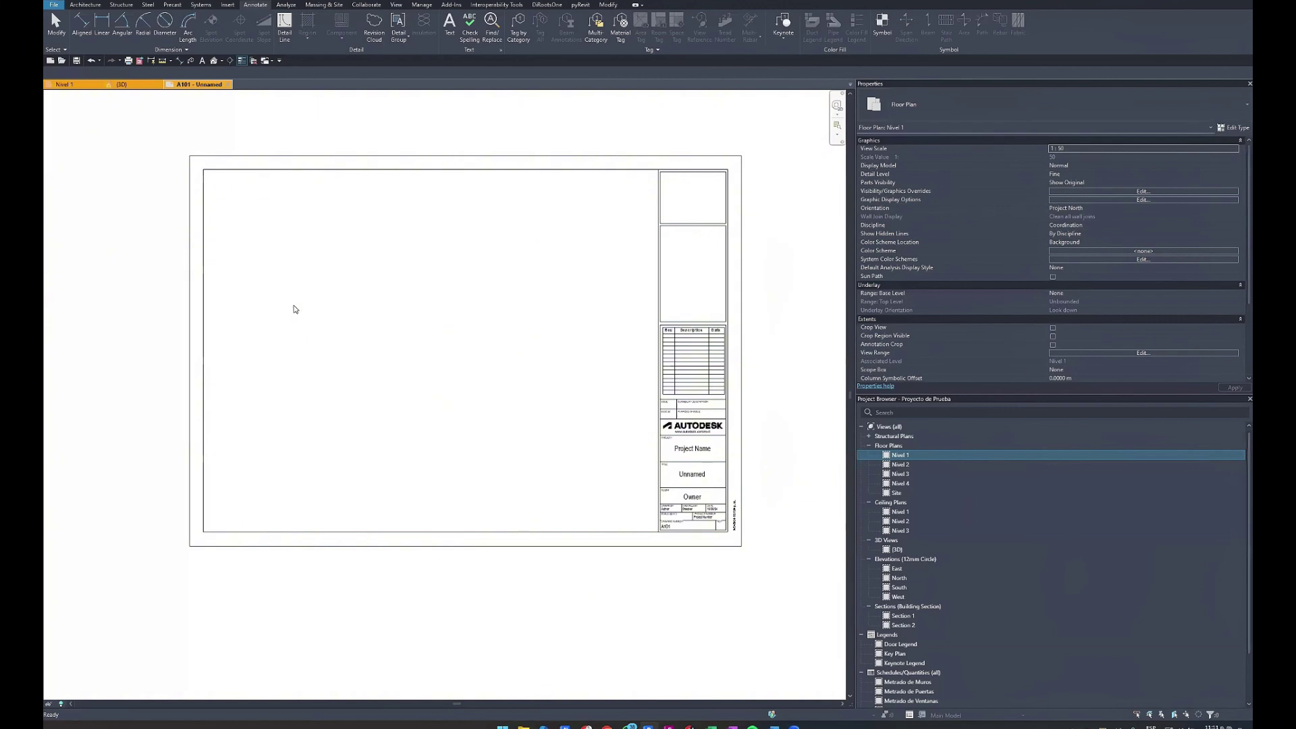
left_click_drag(295, 309, 294, 308)
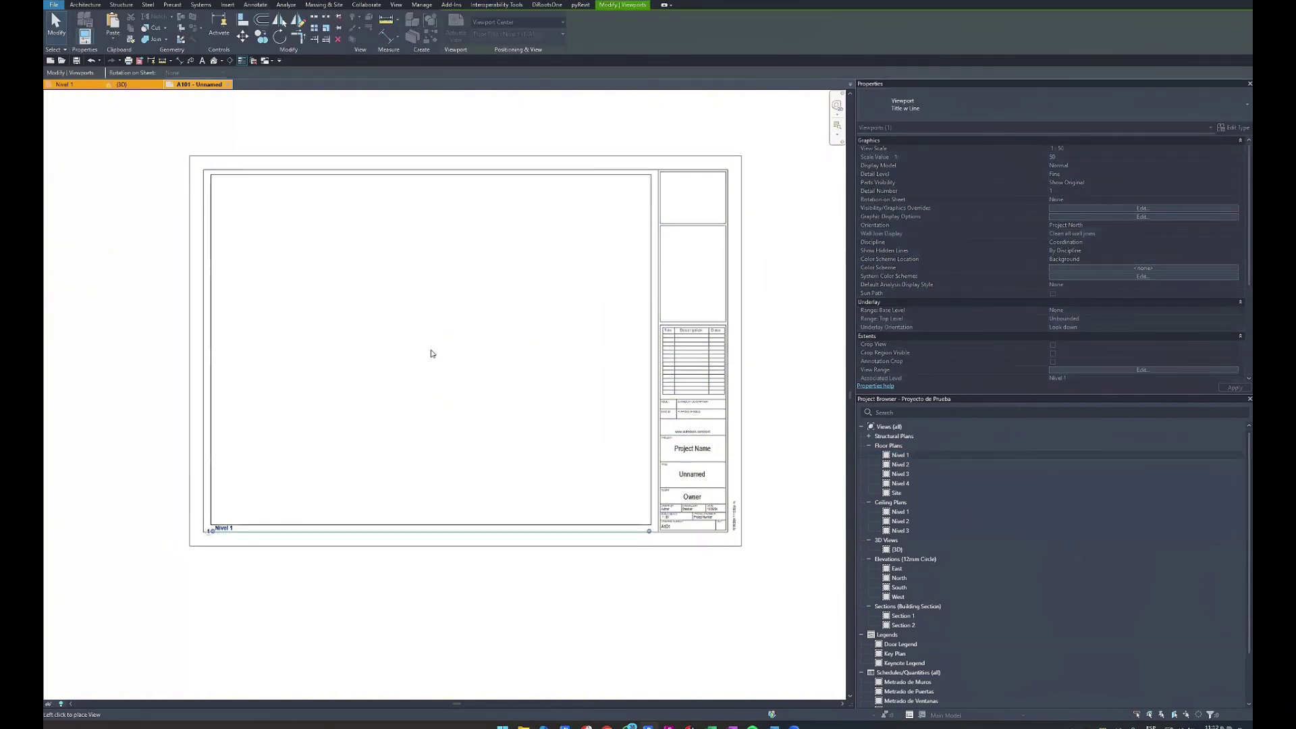
scroll(432, 353, "up", 1)
left_click(432, 350)
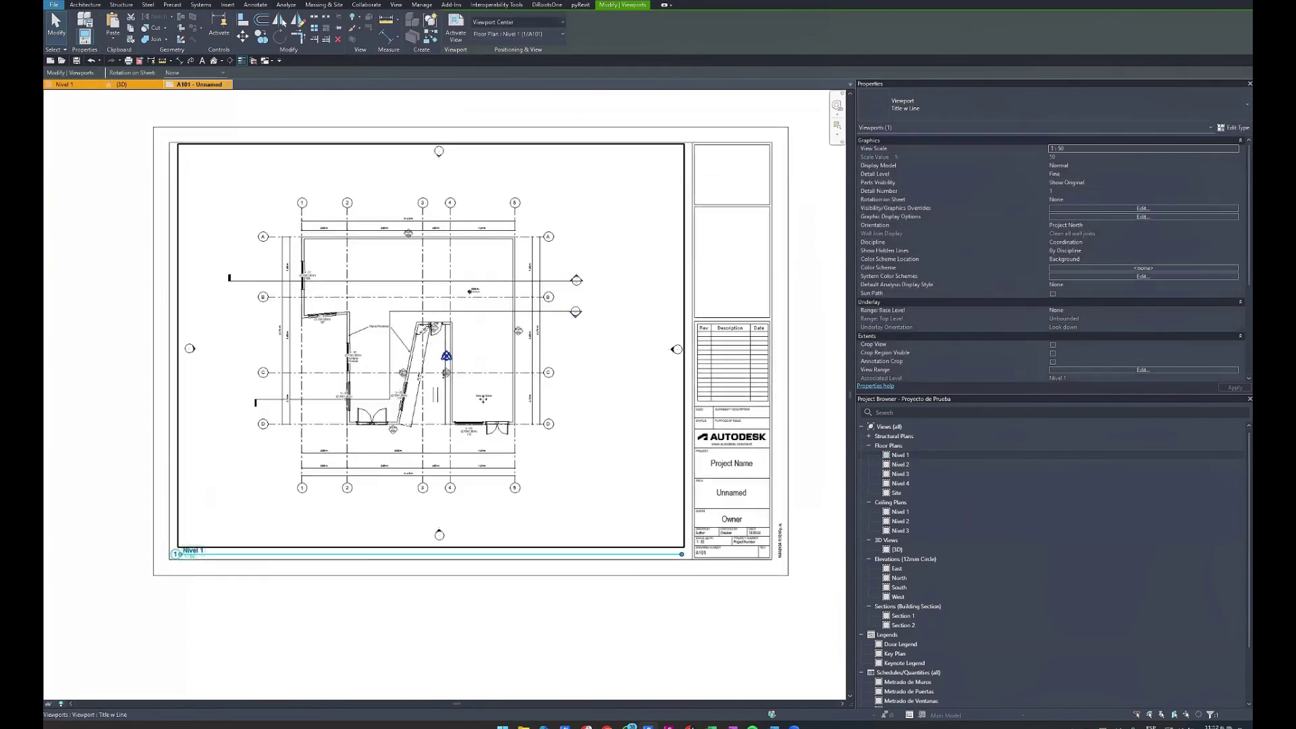
left_click(515, 484)
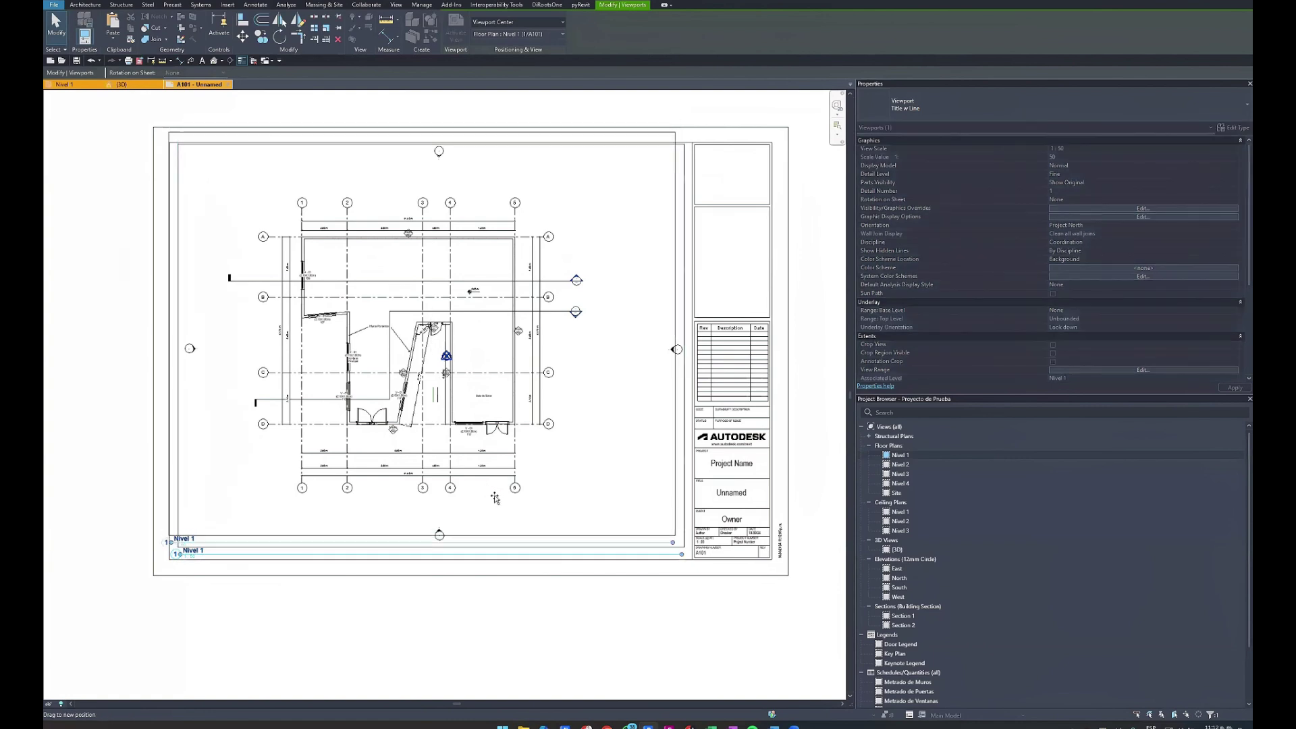
left_click_drag(494, 475, 494, 466)
left_click(528, 583)
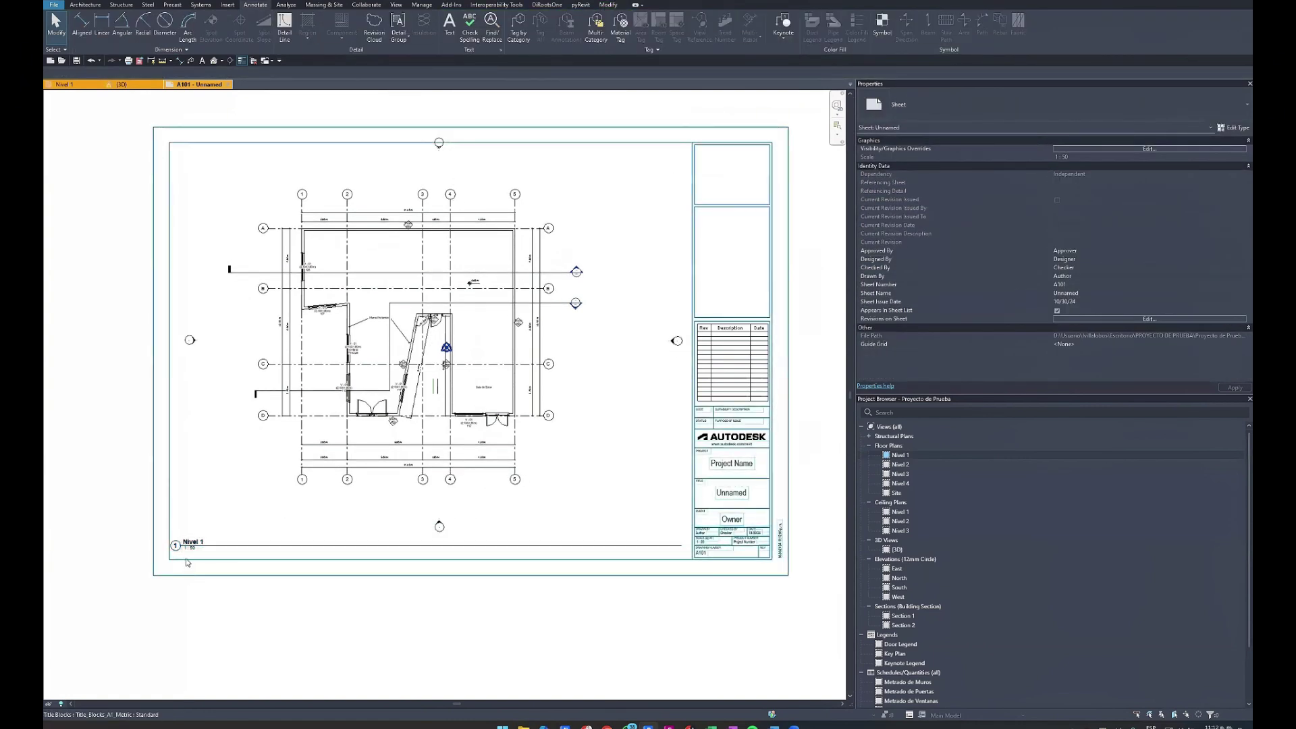
scroll(186, 554, "up", 2)
scroll(202, 540, "up", 1)
scroll(219, 540, "down", 1)
scroll(421, 544, "down", 2)
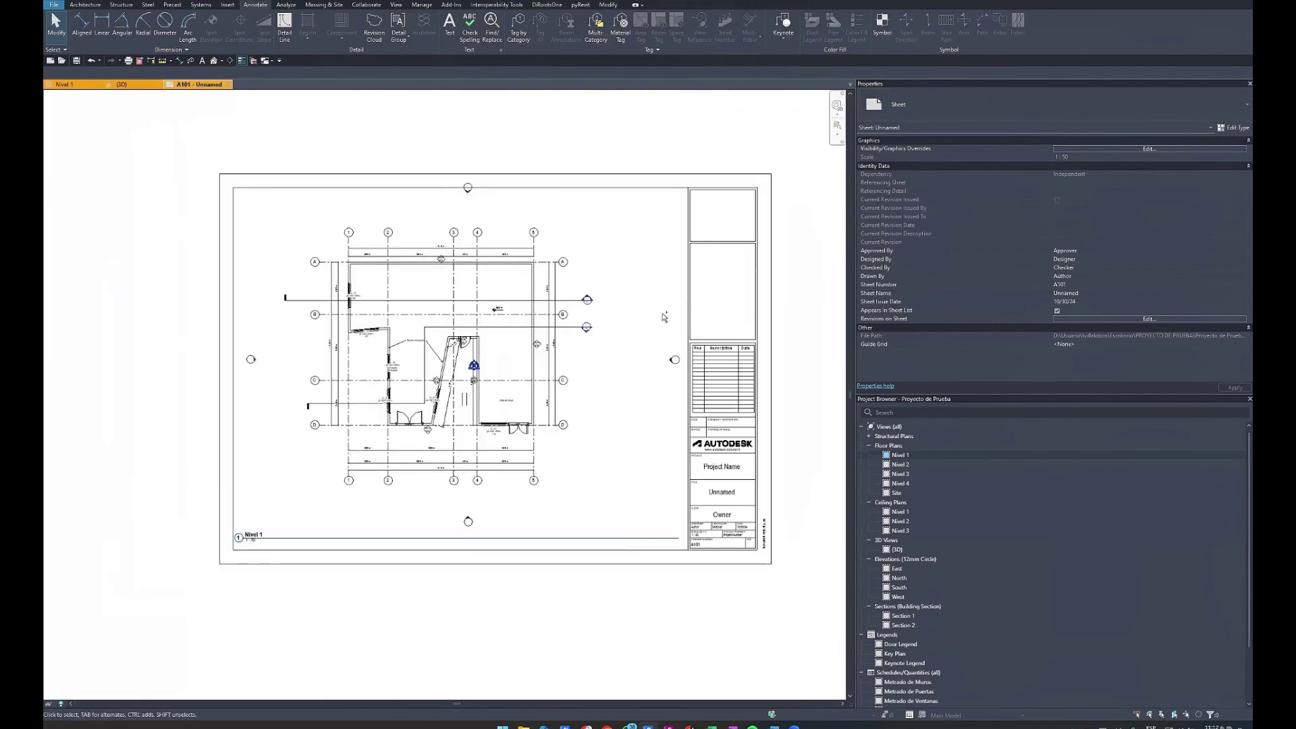
left_click(699, 301)
key("Delete")
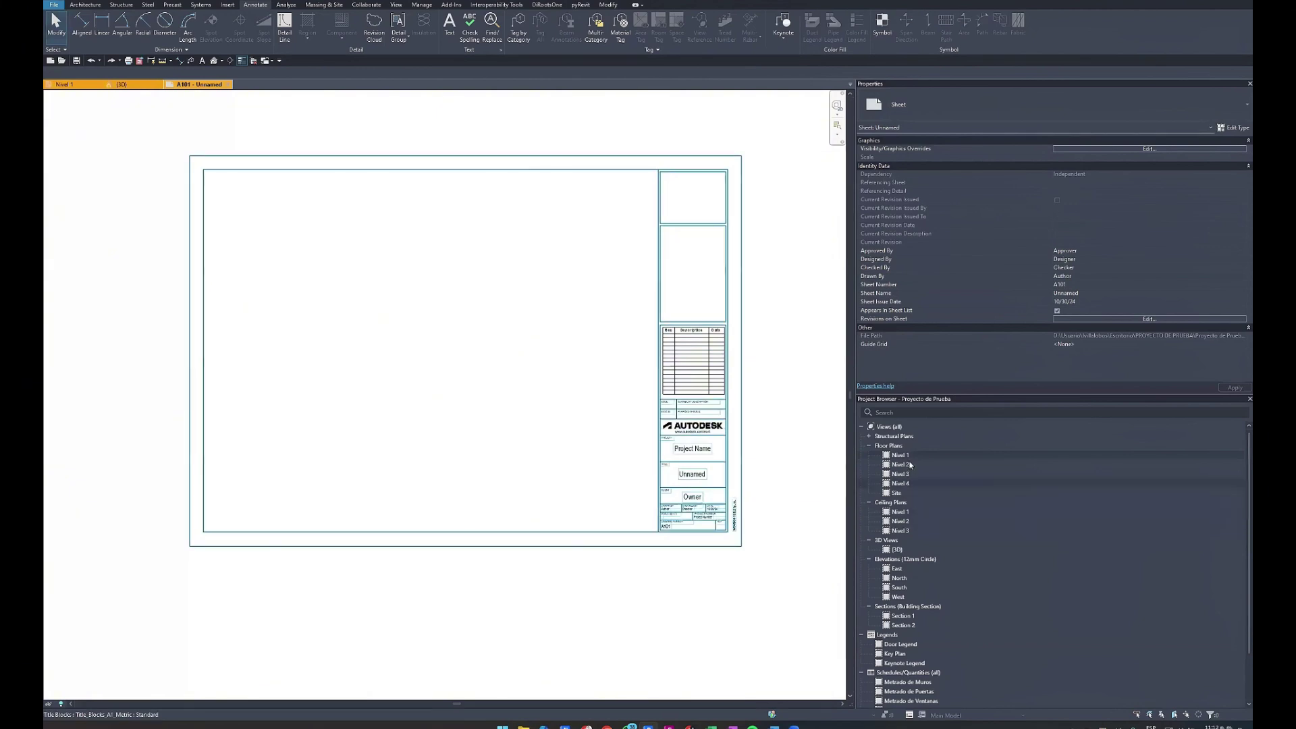
Open the Nivel 1 floor plan and turn on Crop View and Crop Region Visible.
double_click(900, 455)
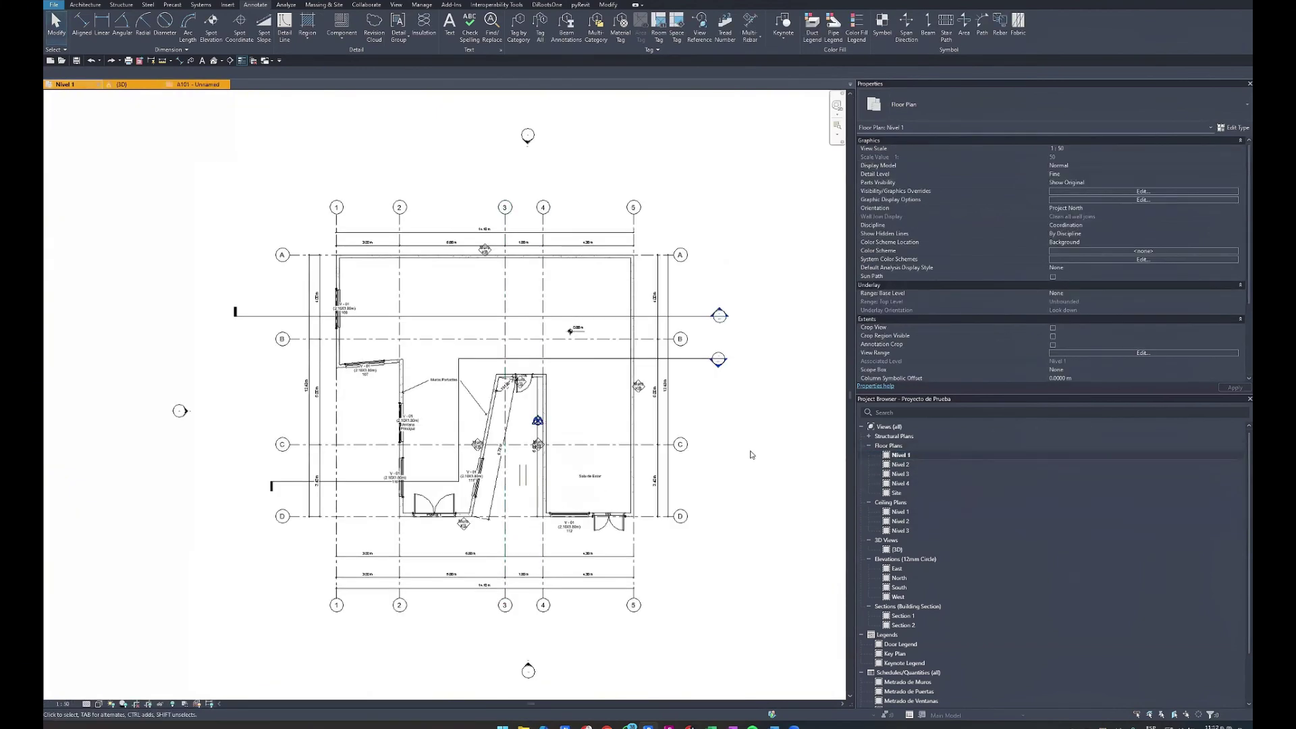
scroll(1195, 298, "down", 2)
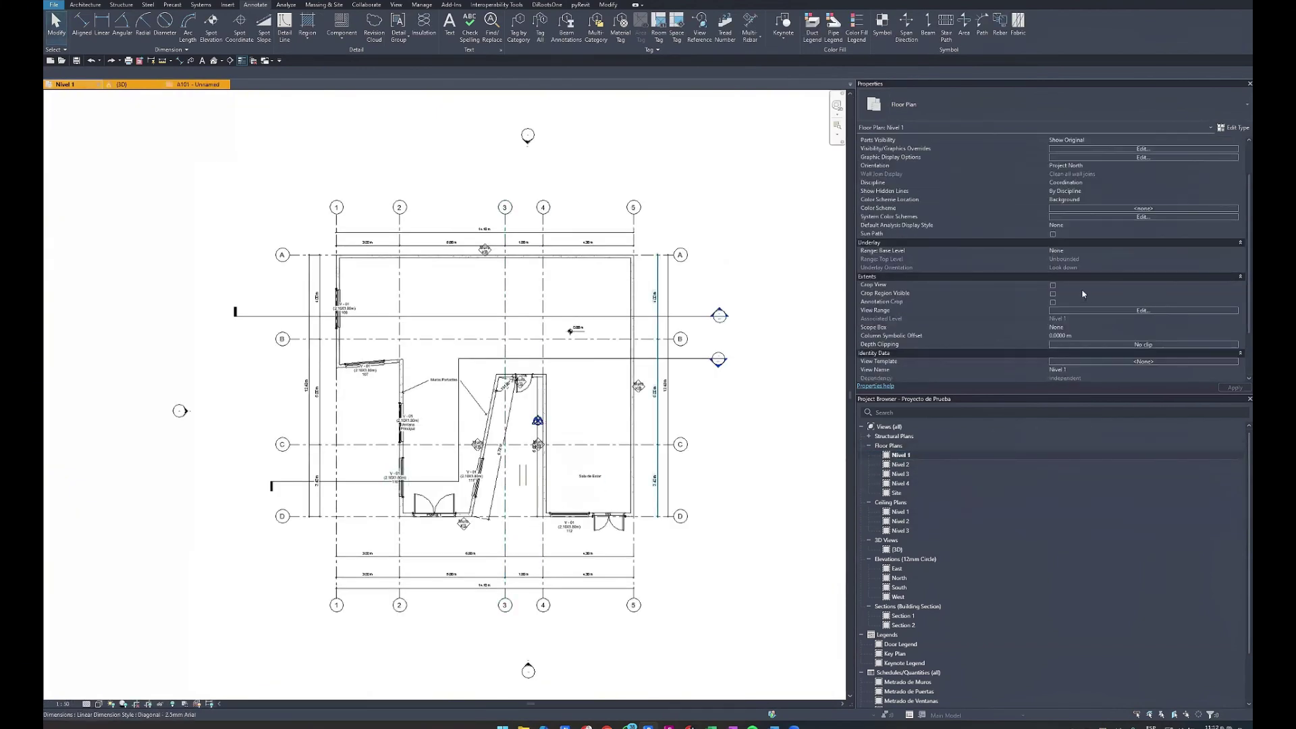
left_click(1054, 286)
scroll(505, 432, "down", 3)
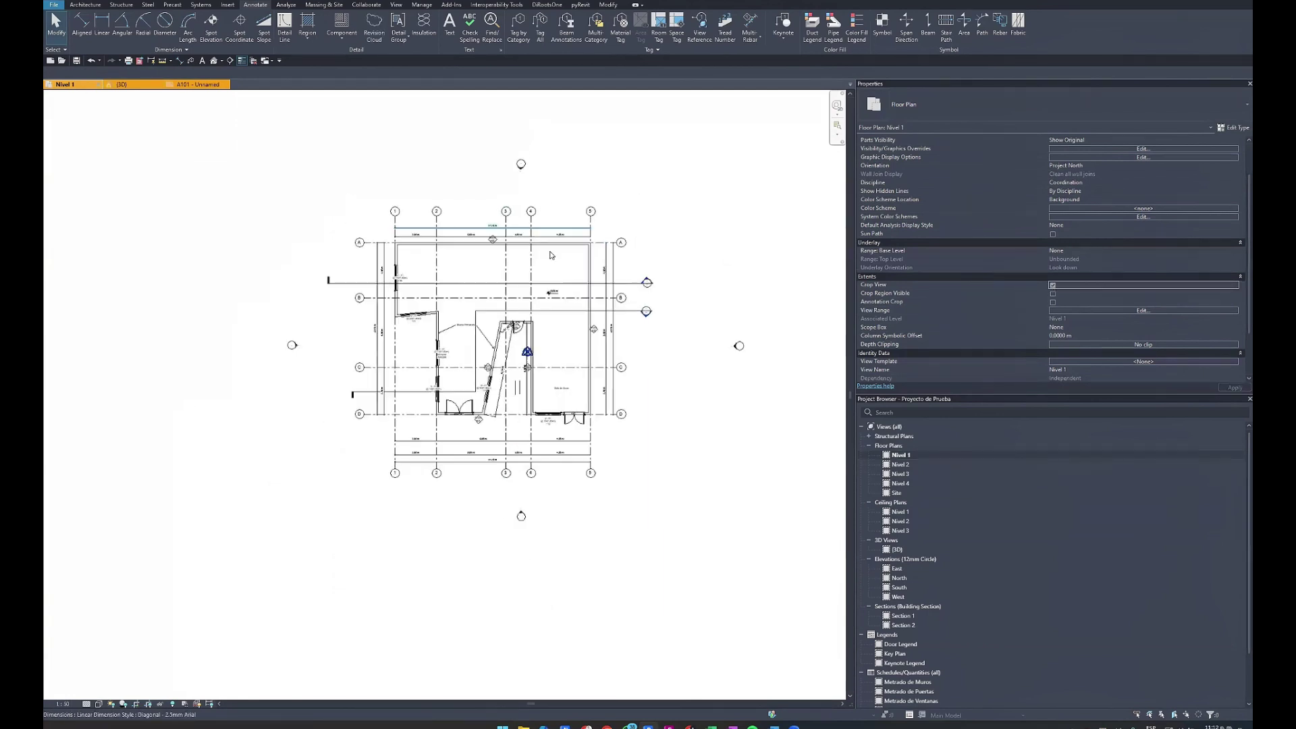
left_click(1054, 294)
scroll(609, 321, "down", 4)
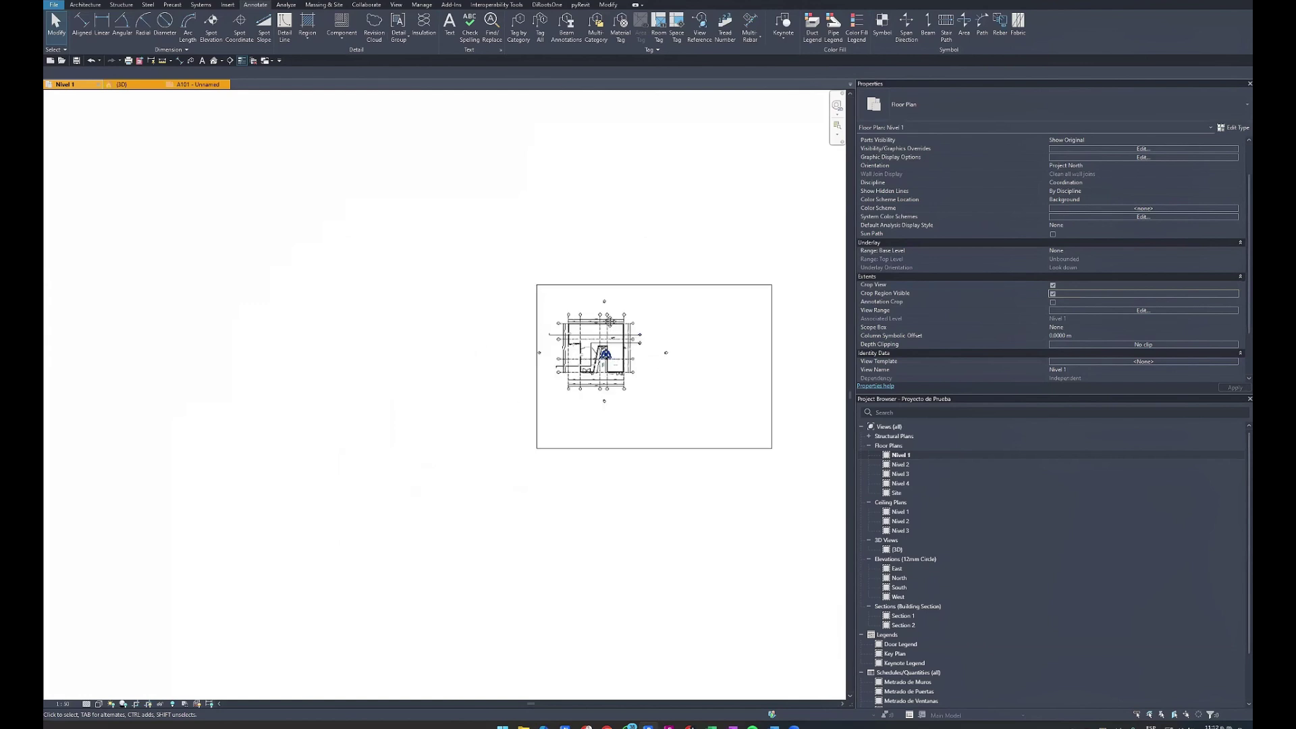
scroll(712, 392, "up", 3)
Tighten the crop boundary around the Nivel 1 plan, hide it, and return to sheet A101.
left_click(724, 380)
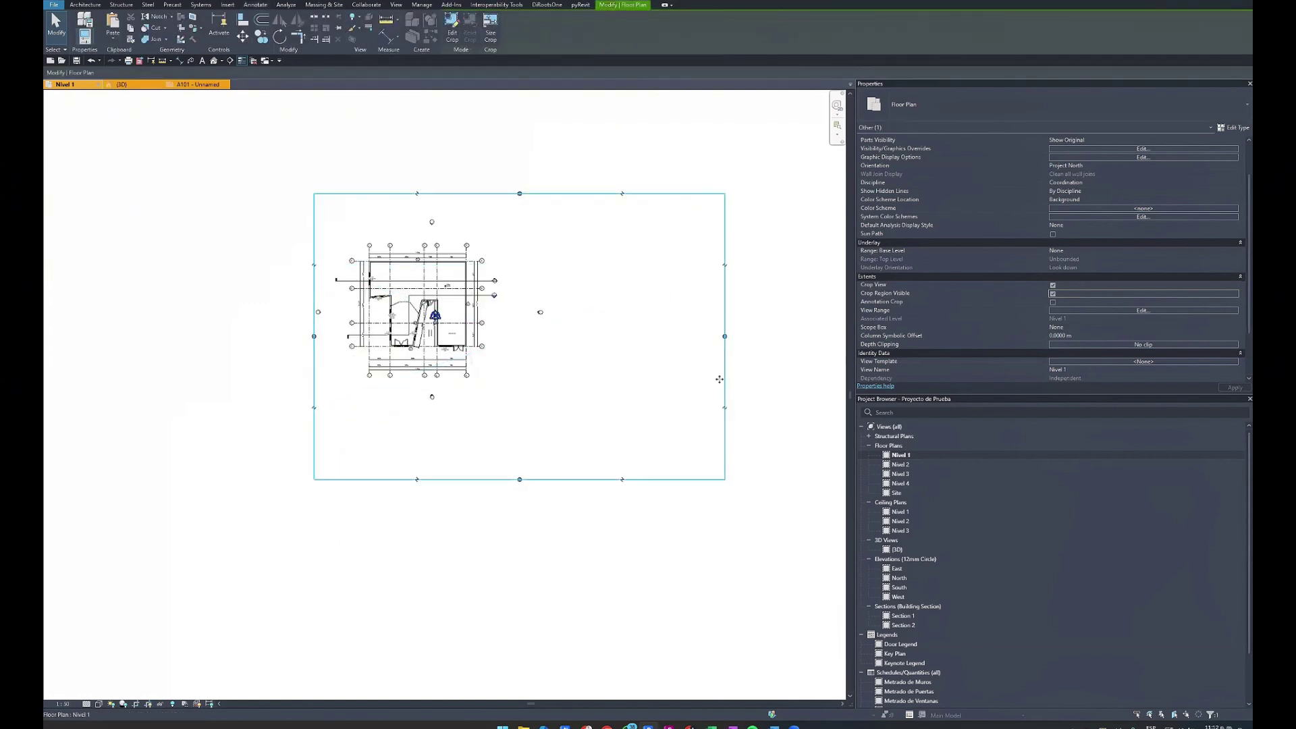
left_click_drag(724, 336, 513, 341)
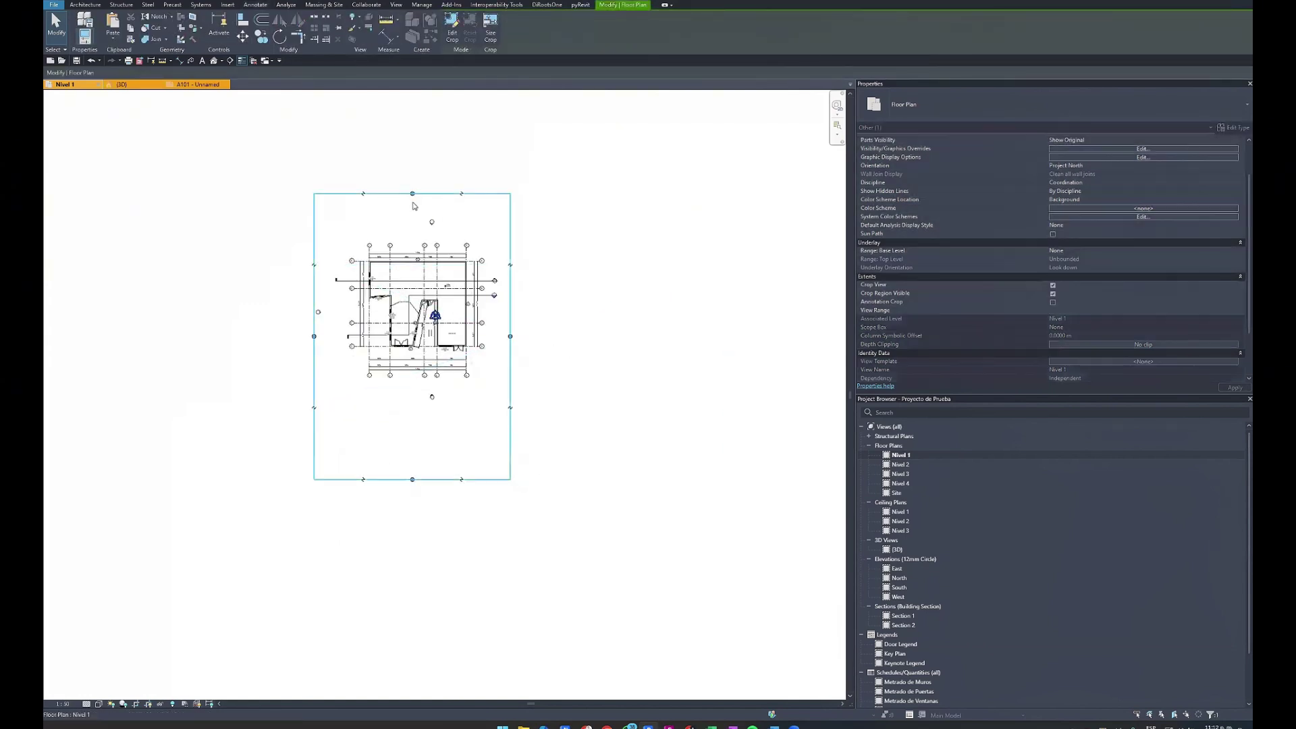
scroll(414, 195, "up", 3)
left_click_drag(414, 195, 414, 262)
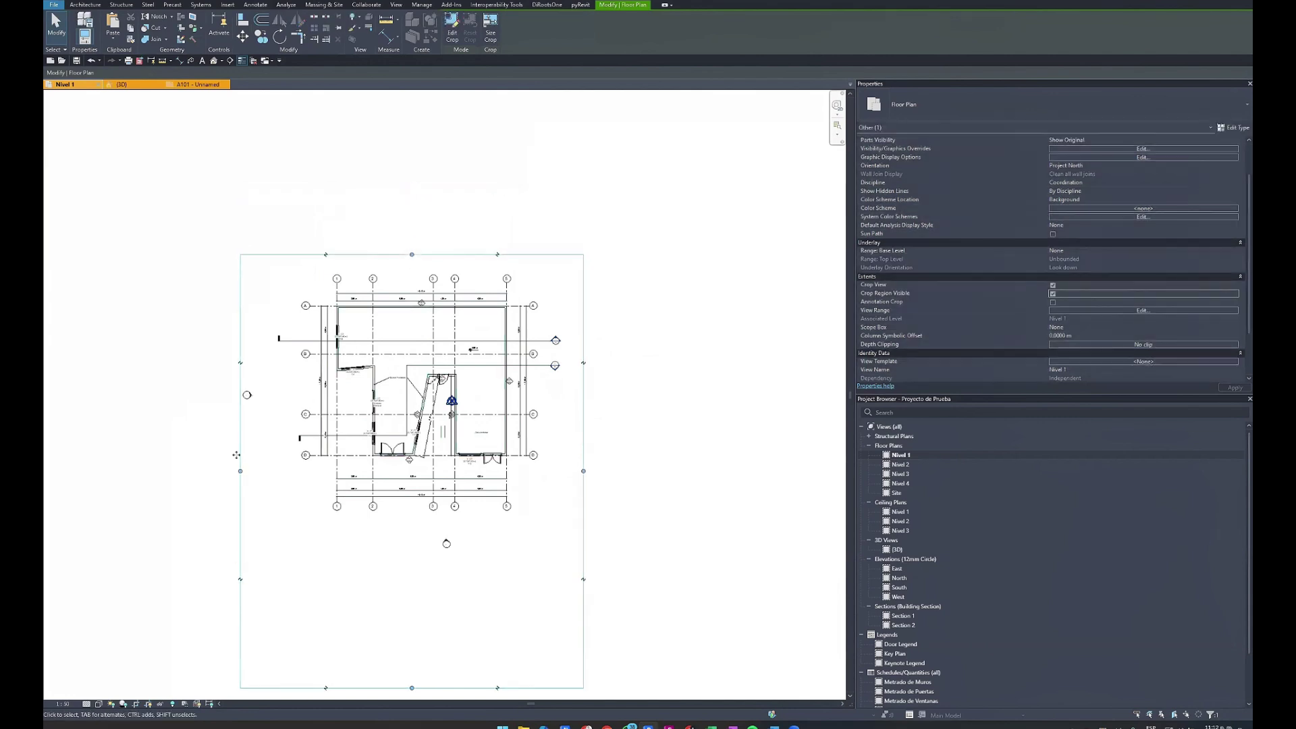
left_click_drag(241, 477, 263, 478)
scroll(332, 473, "down", 1)
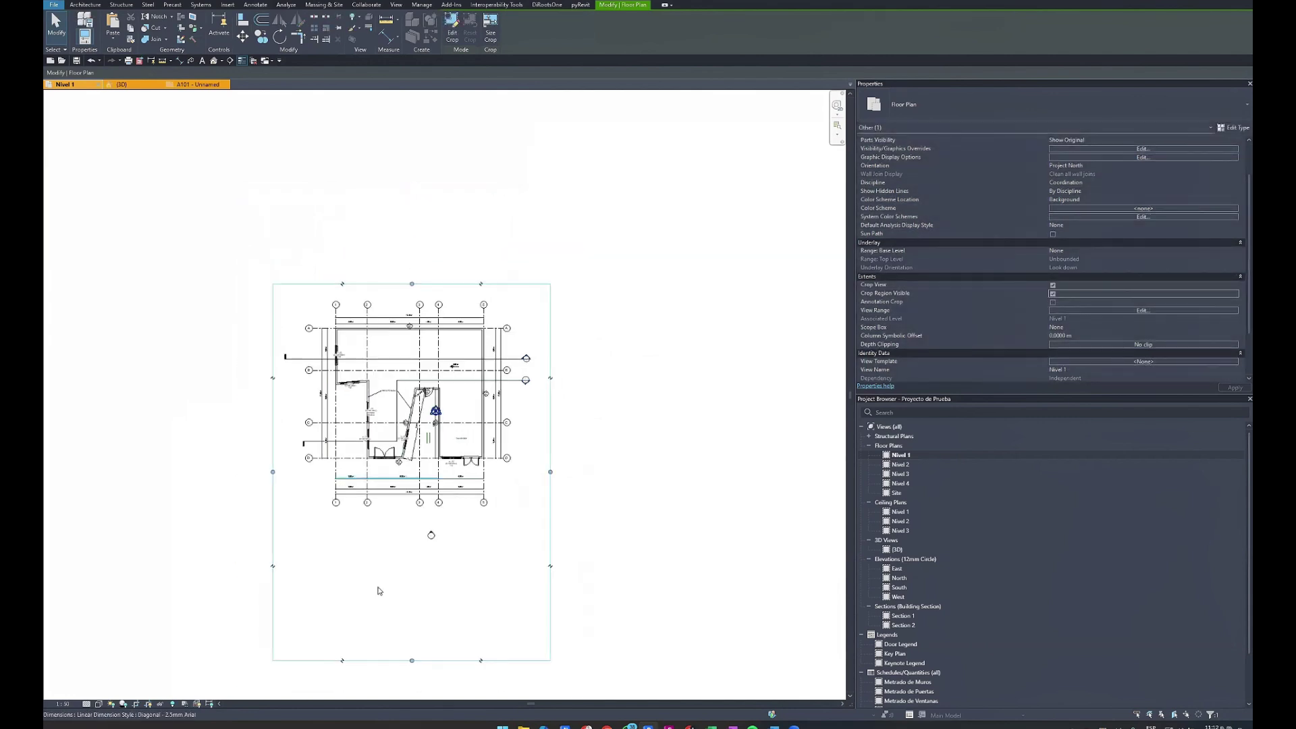
left_click_drag(411, 660, 411, 519)
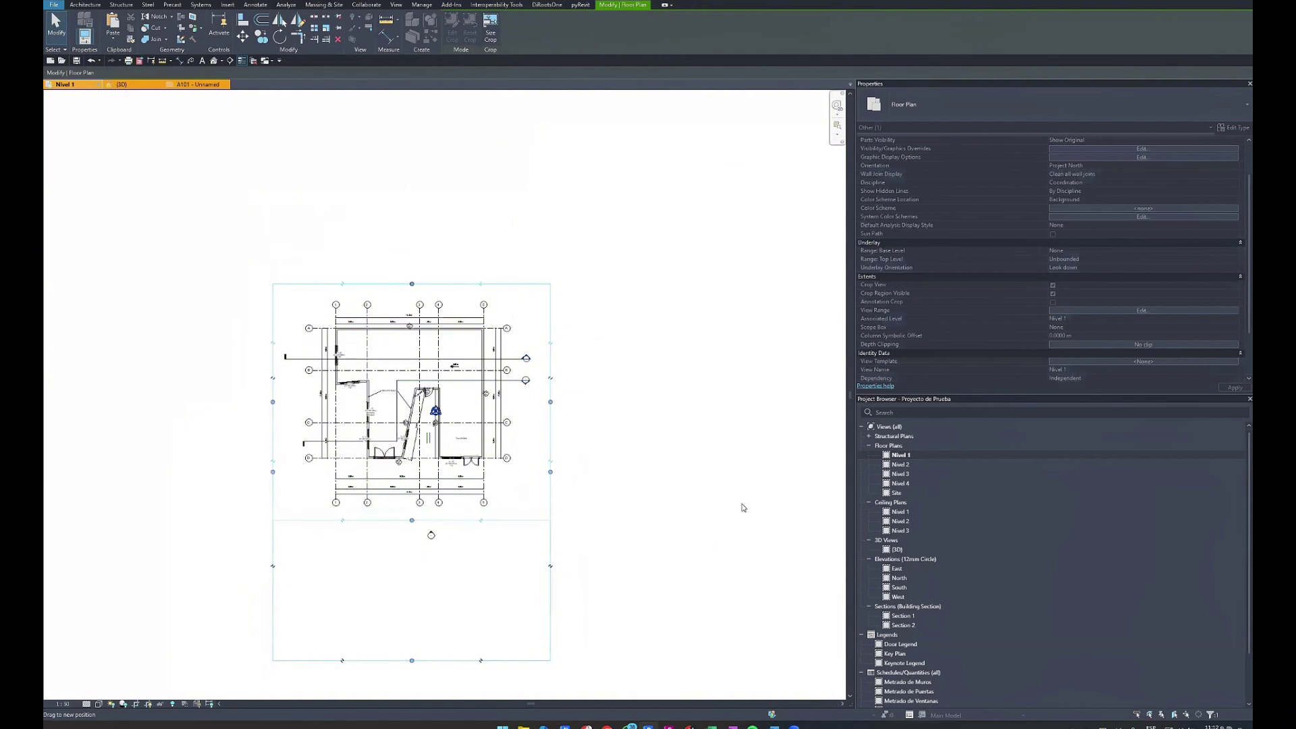
left_click(567, 356)
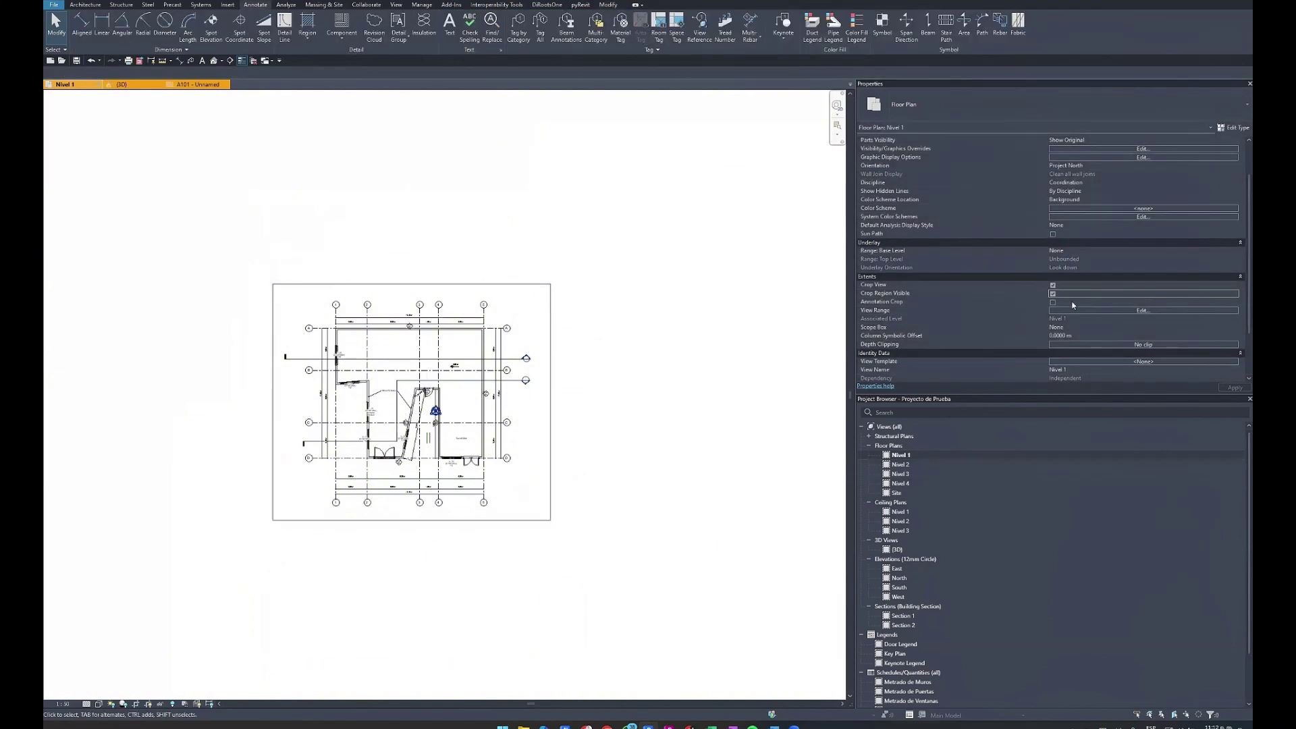
left_click(1053, 284)
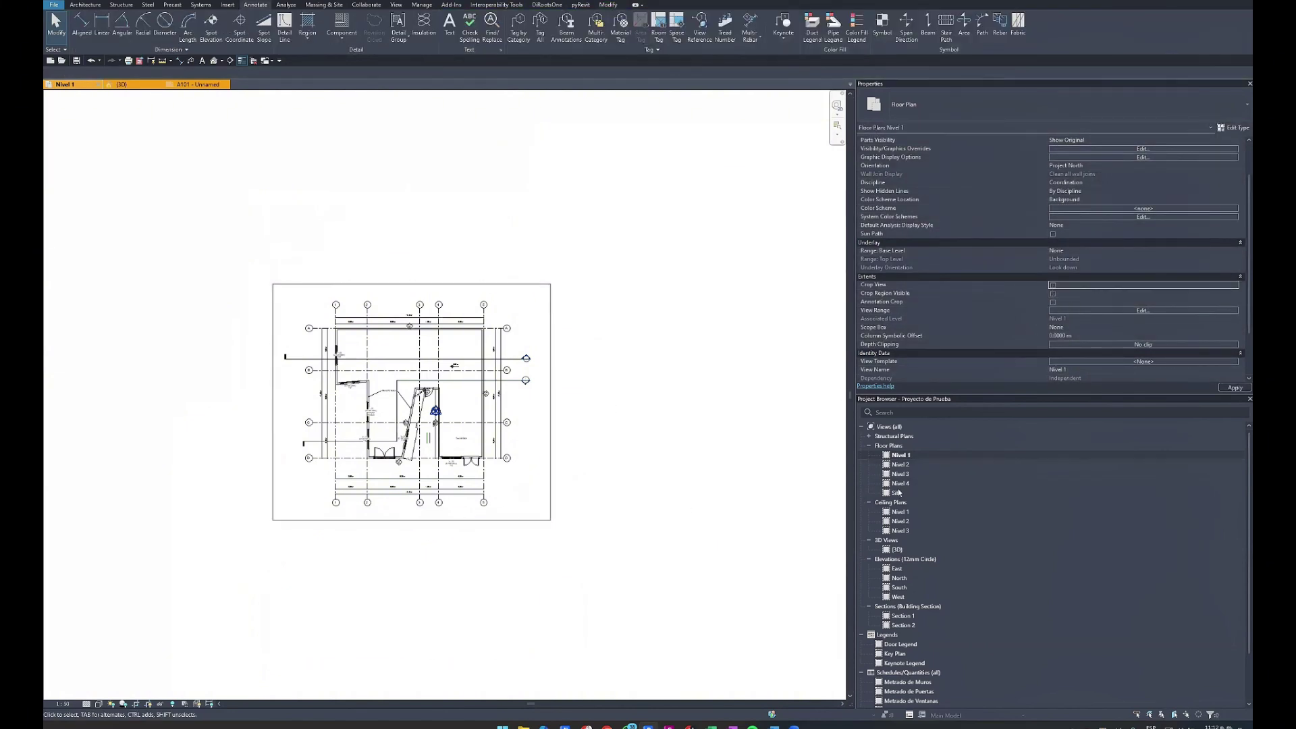
left_click(195, 85)
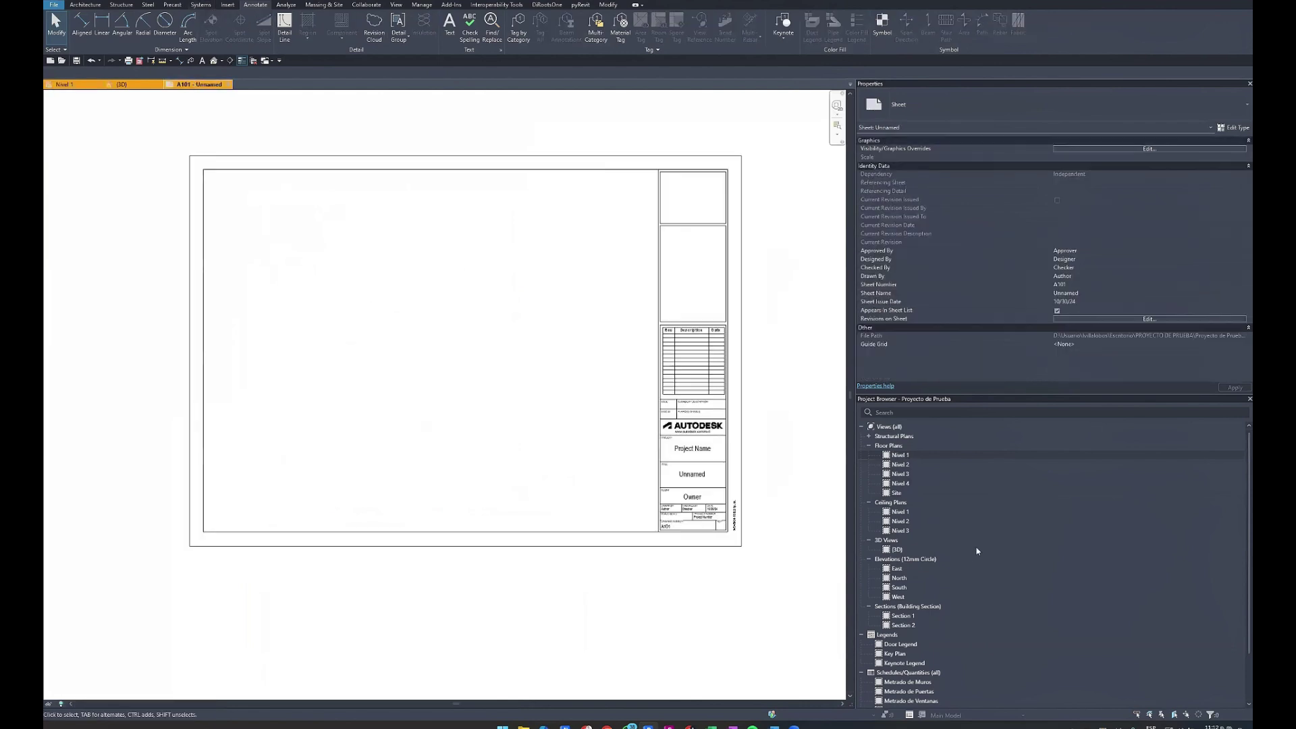
Place the Nivel 1 floor plan as a viewport on sheet A101.
left_click_drag(901, 456, 507, 385)
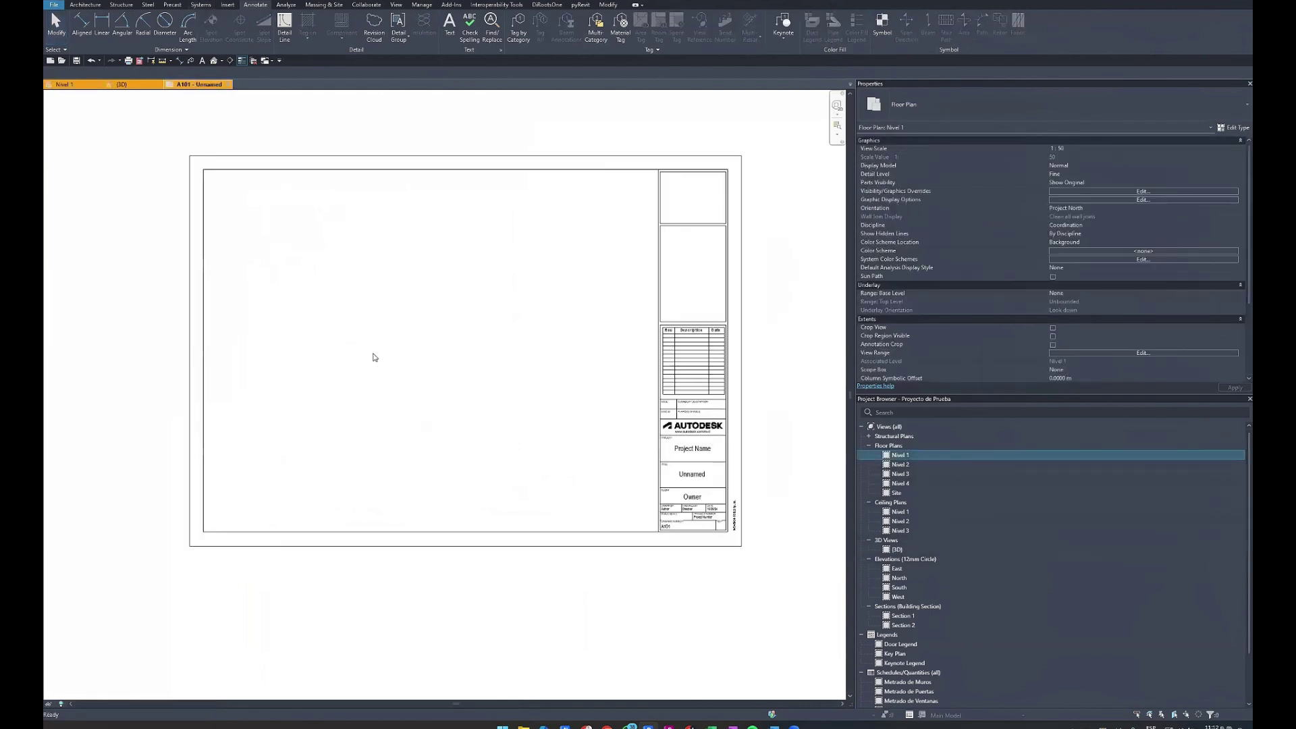
scroll(435, 352, "up", 2)
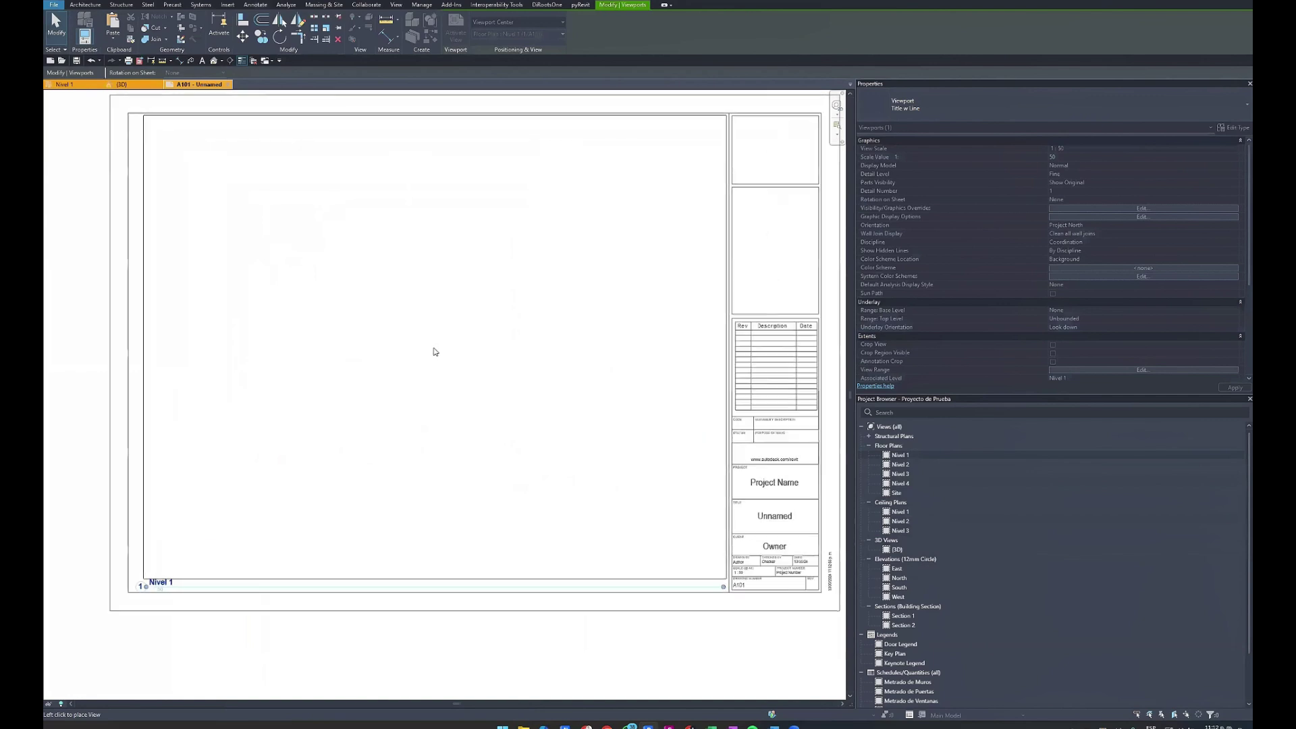
left_click(435, 352)
key("Escape")
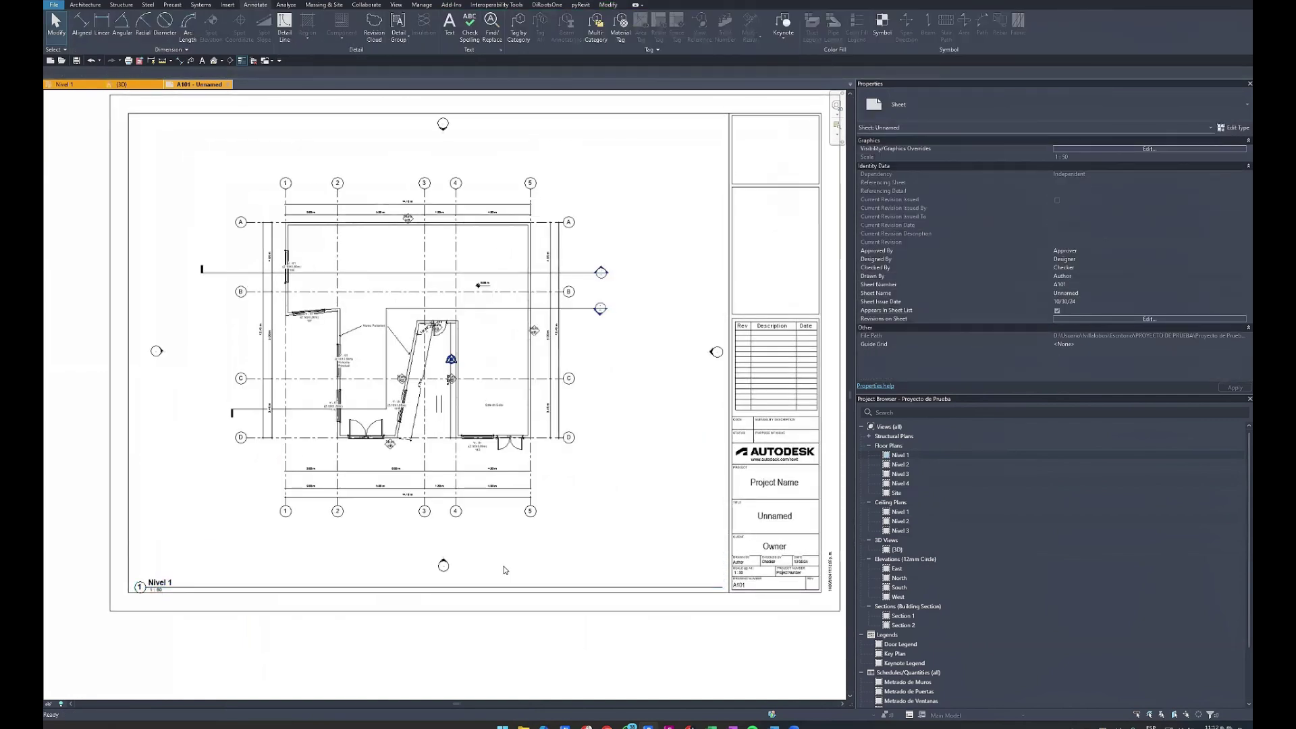
Move the Nivel 1 viewport title up and left so it sits just under the plan.
left_click(495, 584)
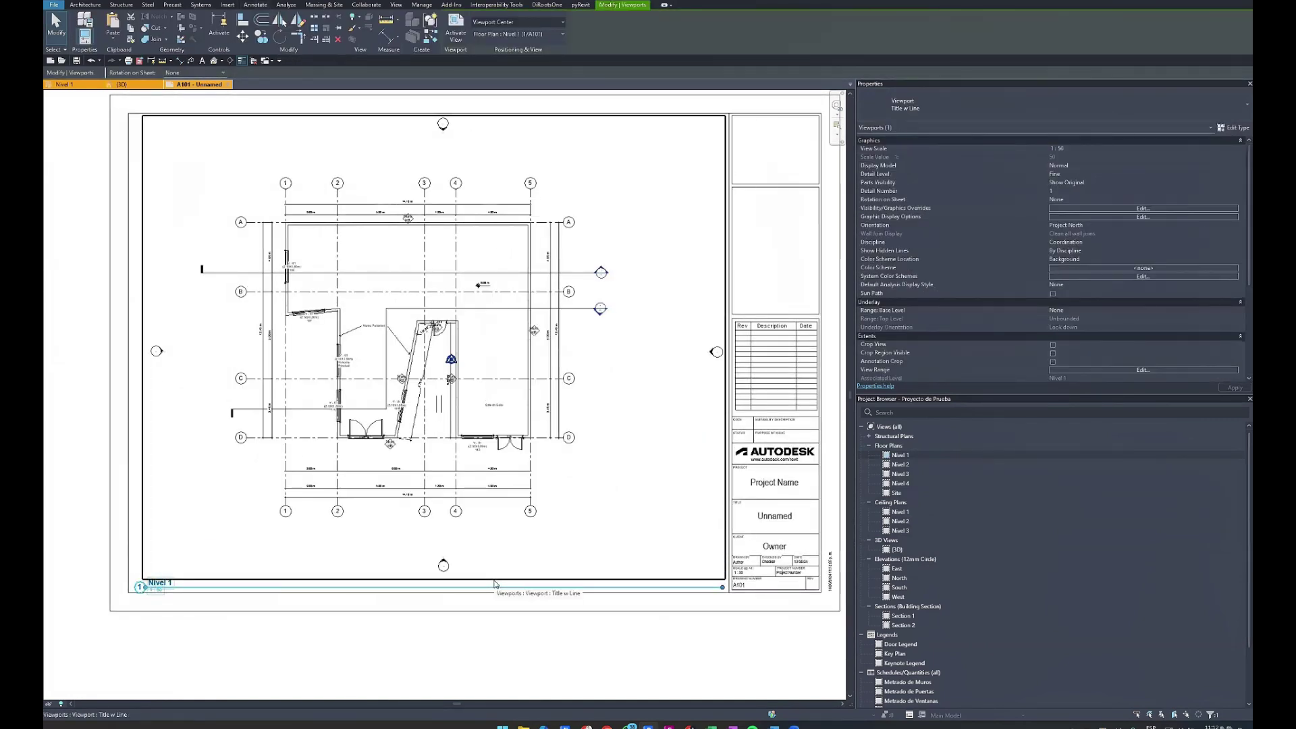
key("Escape")
left_click(611, 587)
left_click_drag(611, 587, 608, 538)
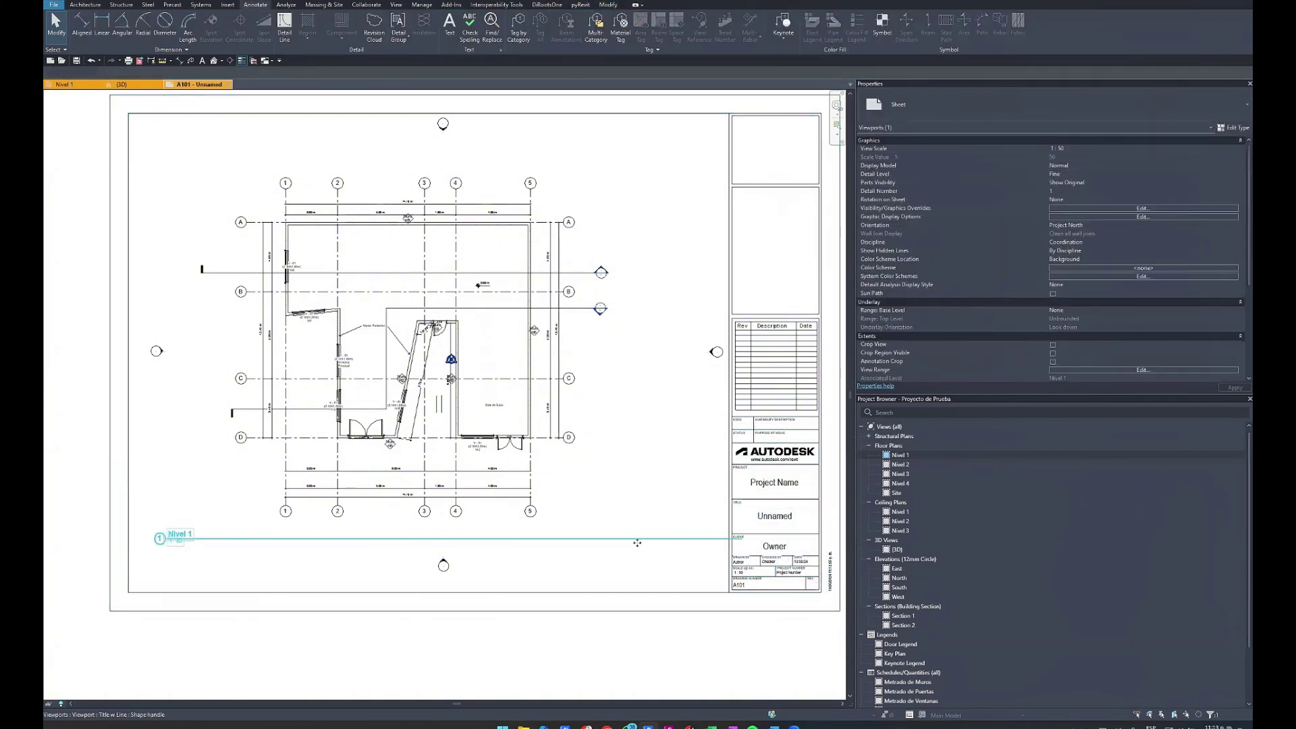
left_click_drag(620, 544, 596, 545)
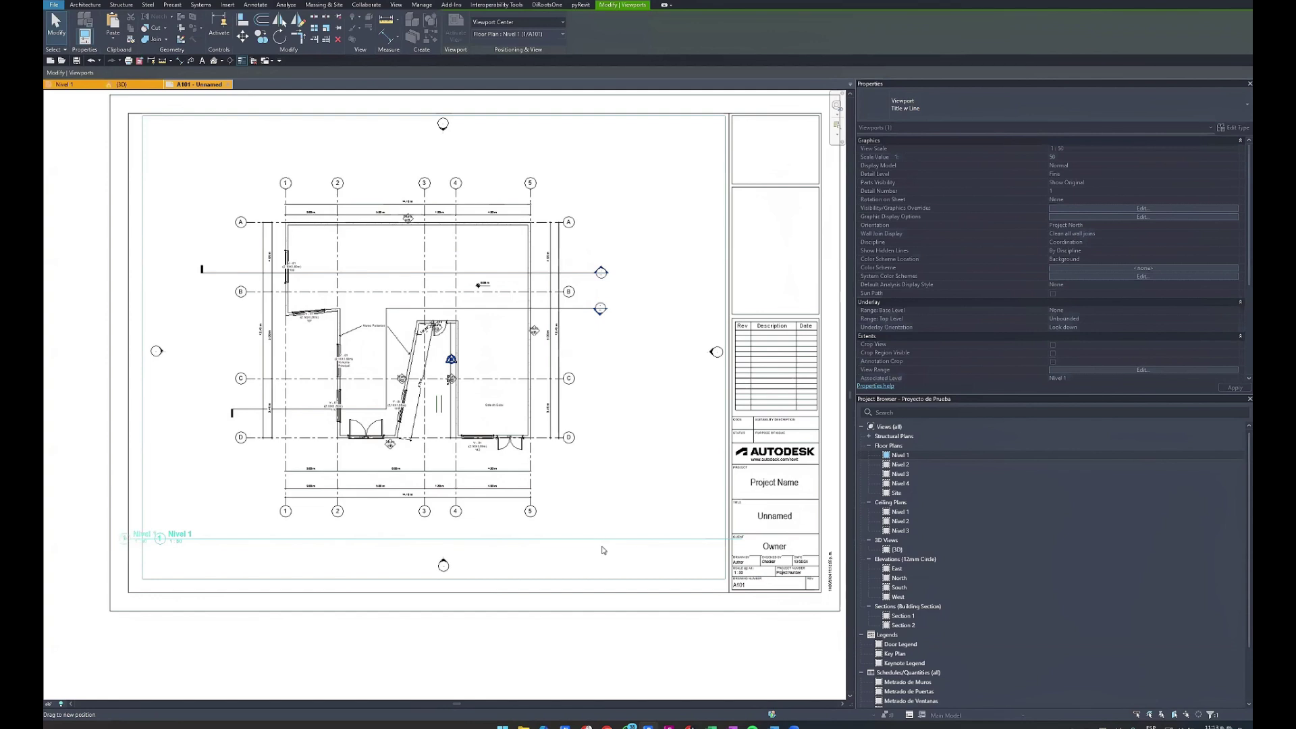
left_click_drag(602, 550, 603, 550)
scroll(672, 538, "up", 2)
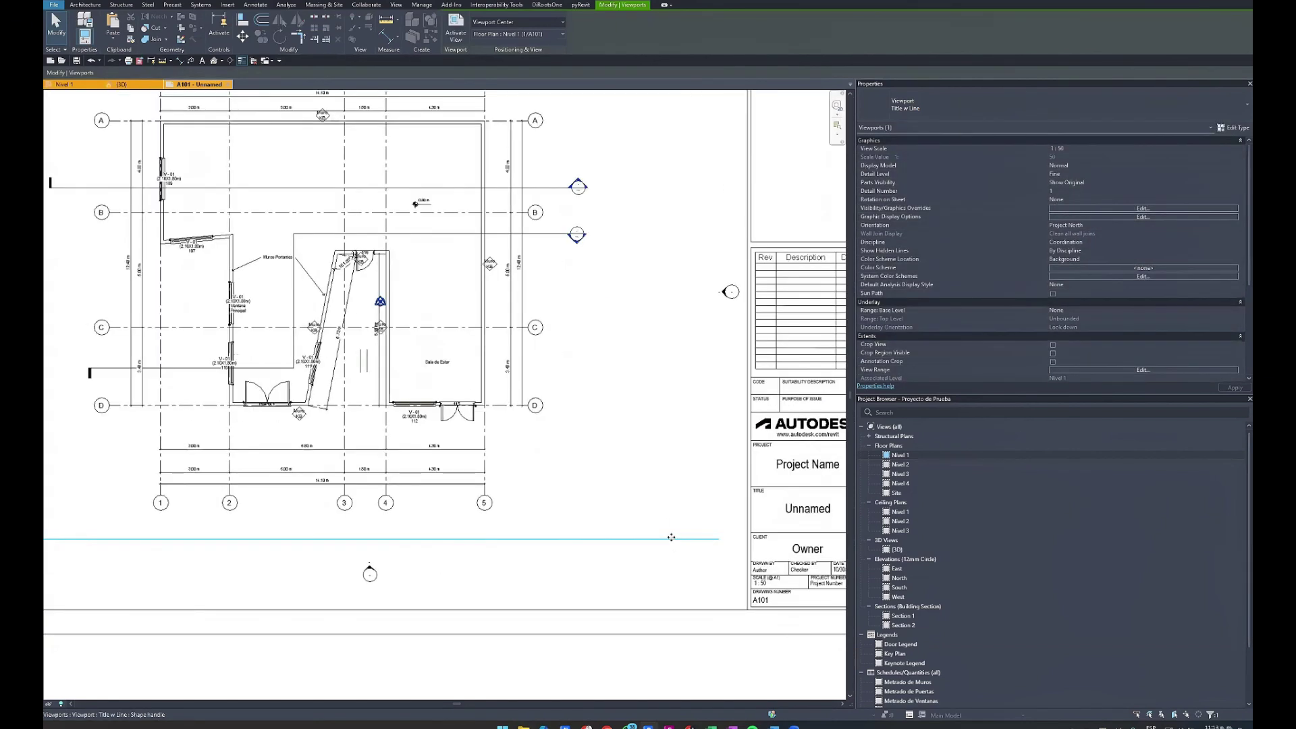
left_click_drag(698, 539, 709, 541)
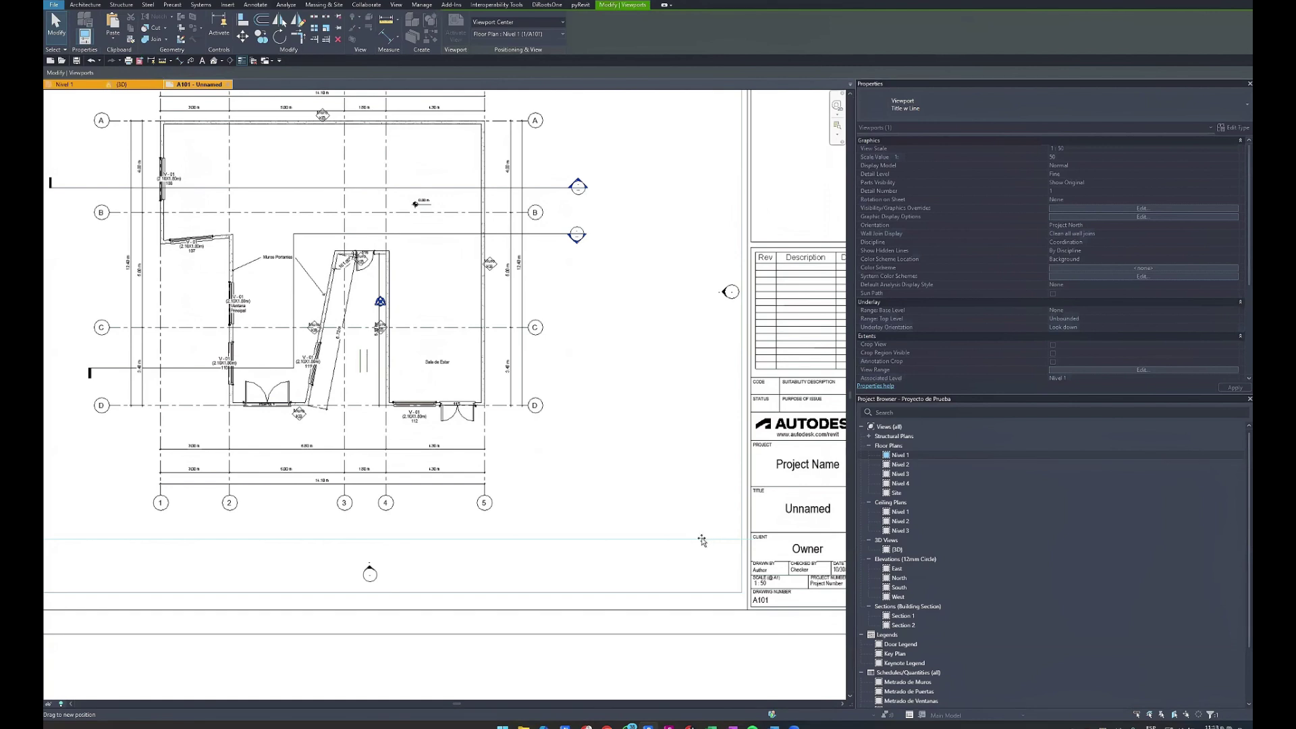
scroll(699, 538, "down", 3)
key("Escape")
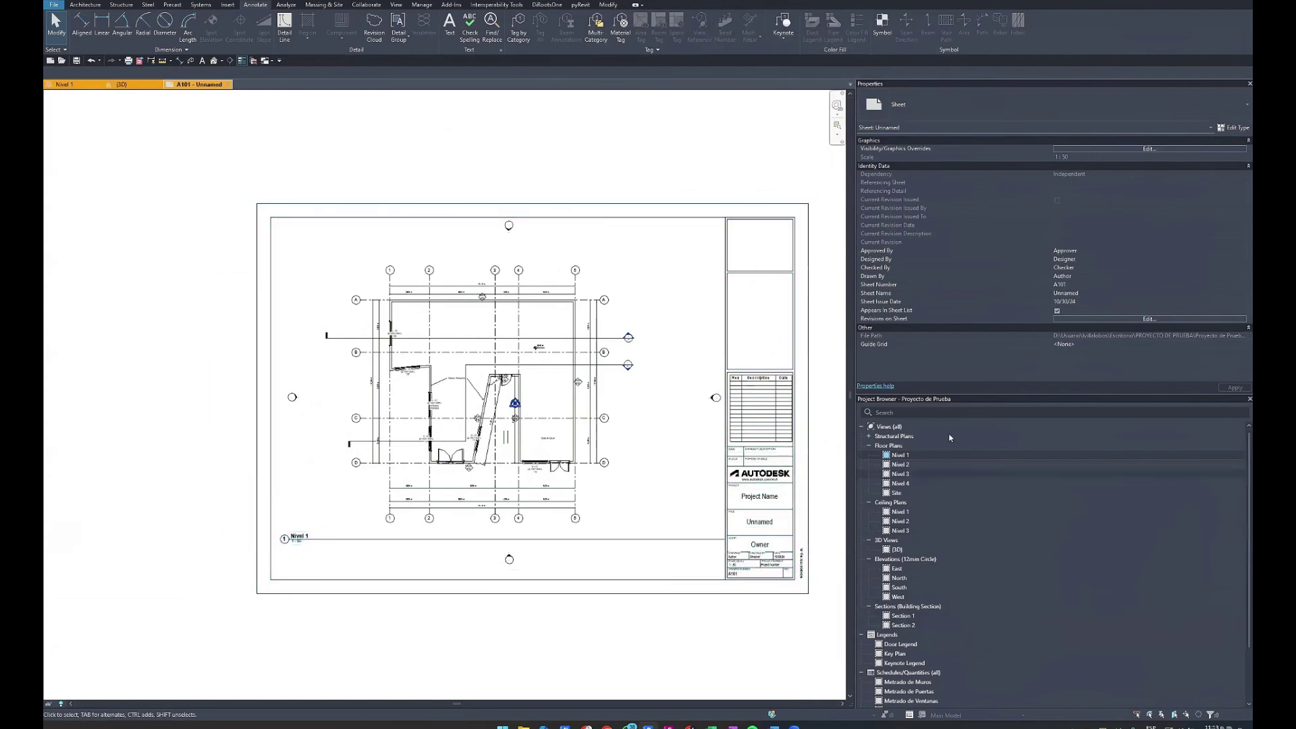
scroll(891, 621, "down", 3)
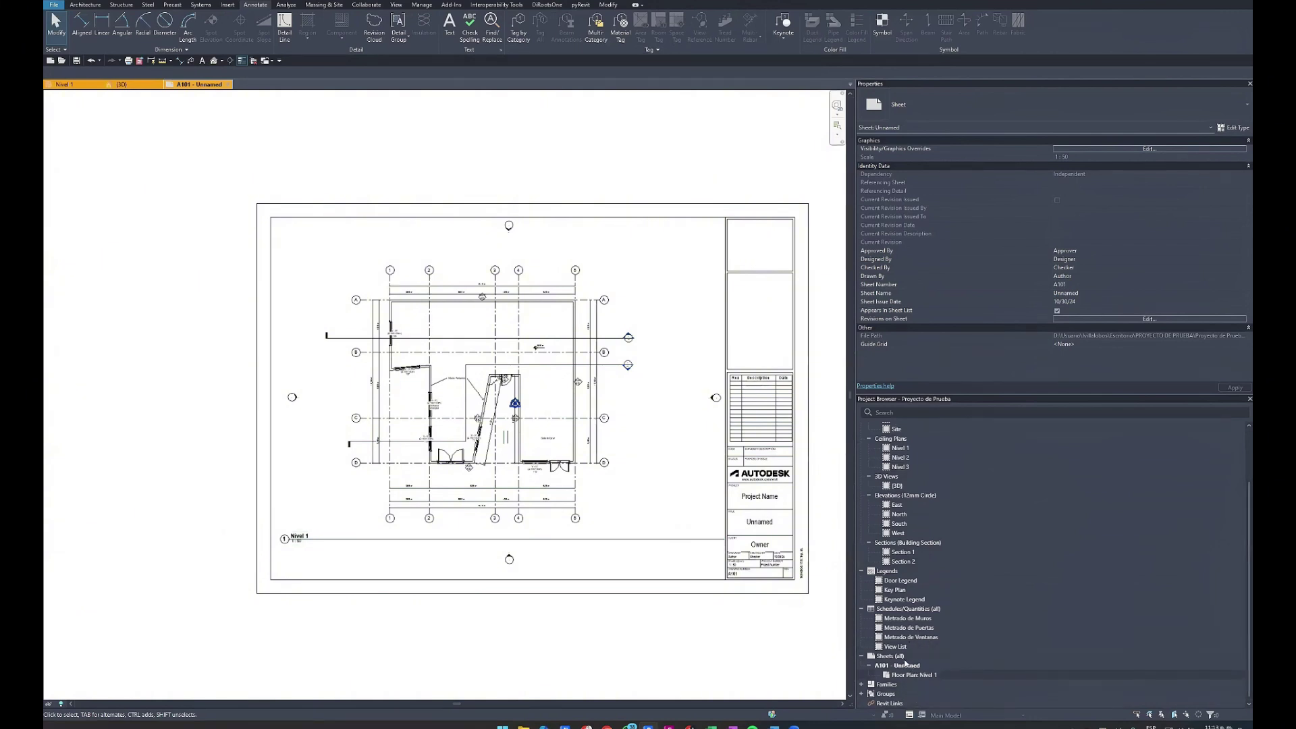
Create sheet A102 with the default title block.
left_click(905, 659)
right_click(905, 660)
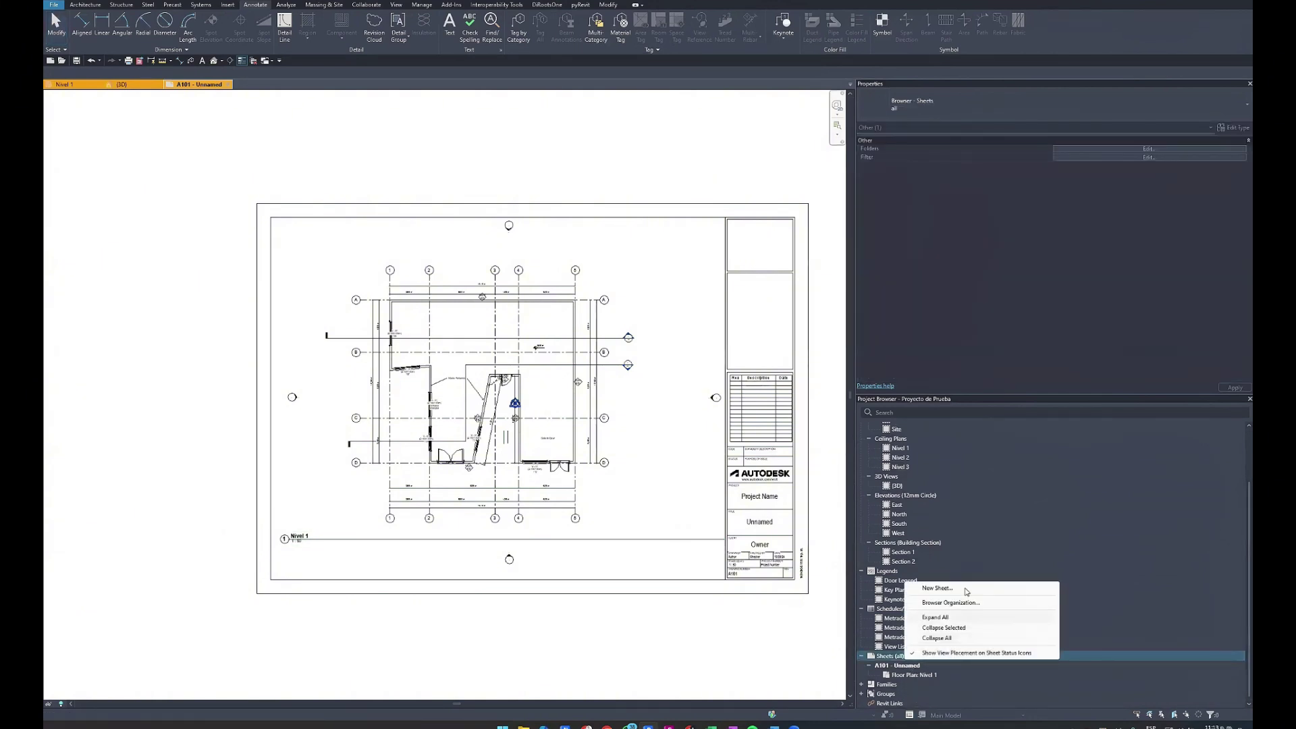
left_click(938, 588)
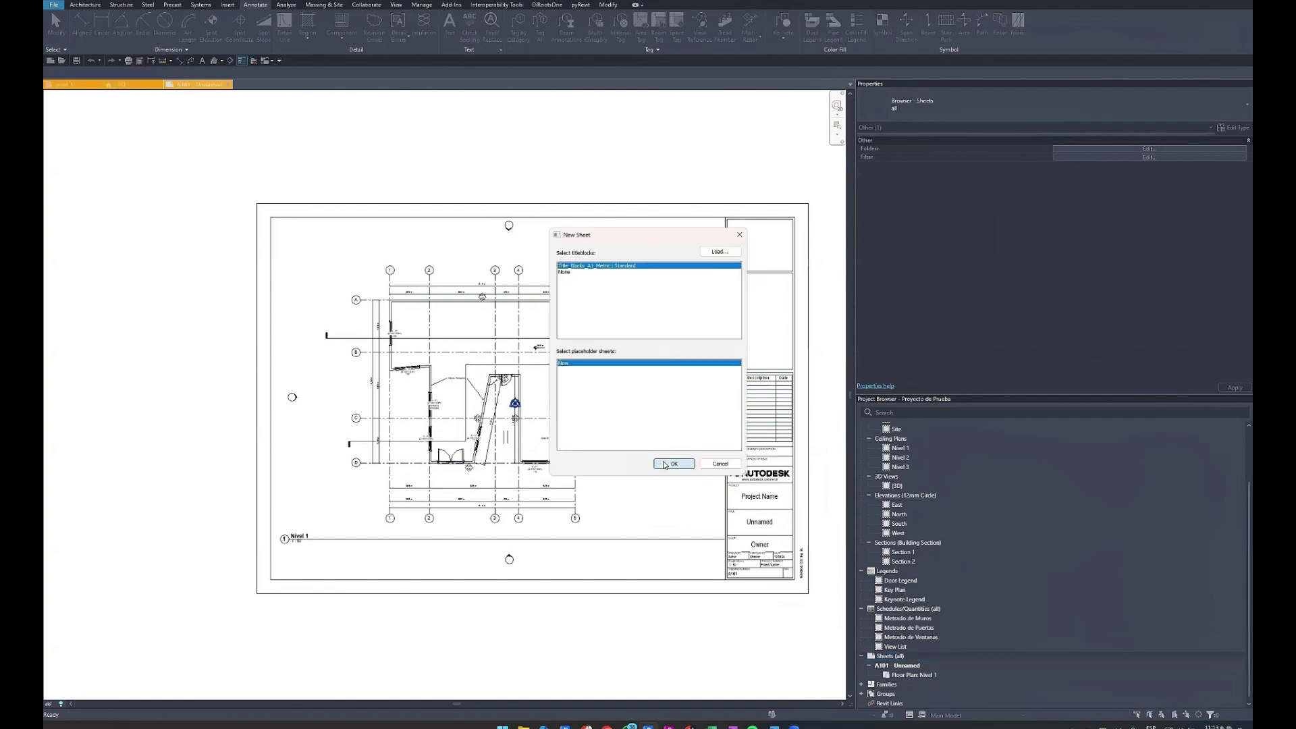
left_click(664, 462)
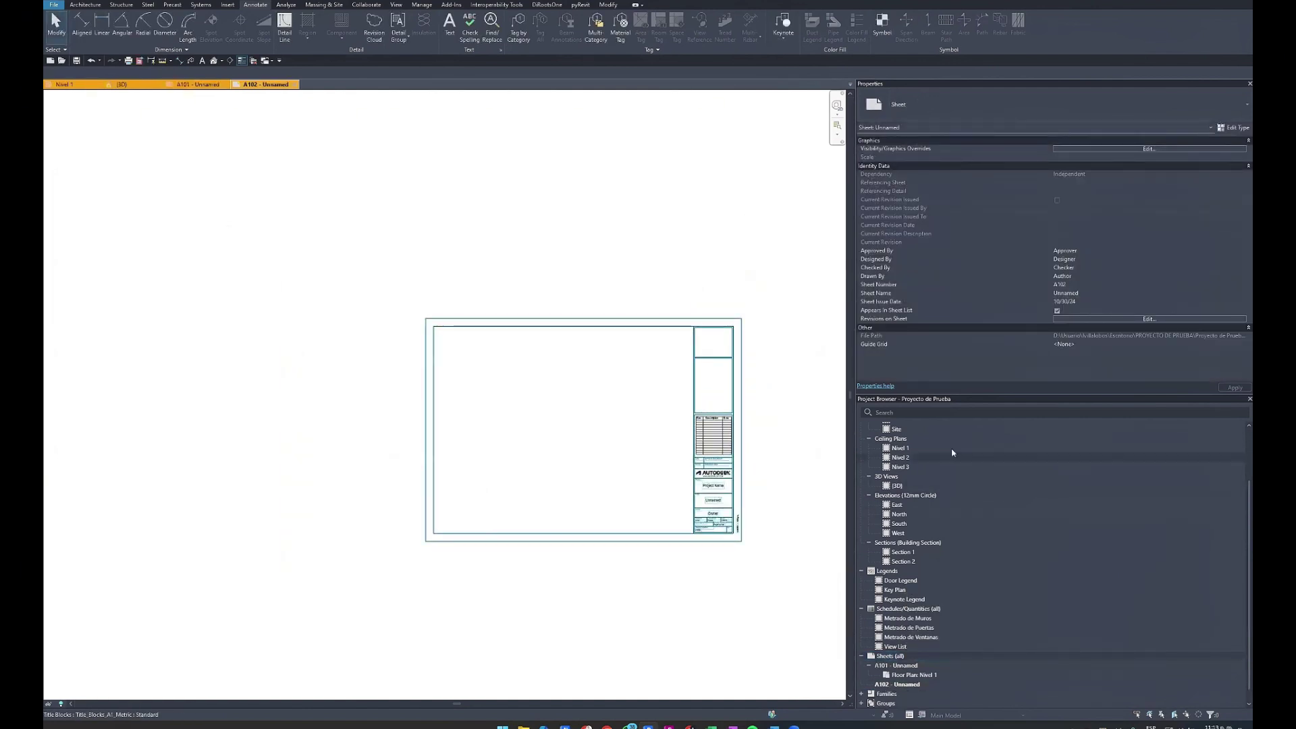
Briefly open Nivel 2, return to A102, and select the East elevation in the browser.
scroll(913, 472, "up", 3)
double_click(904, 465)
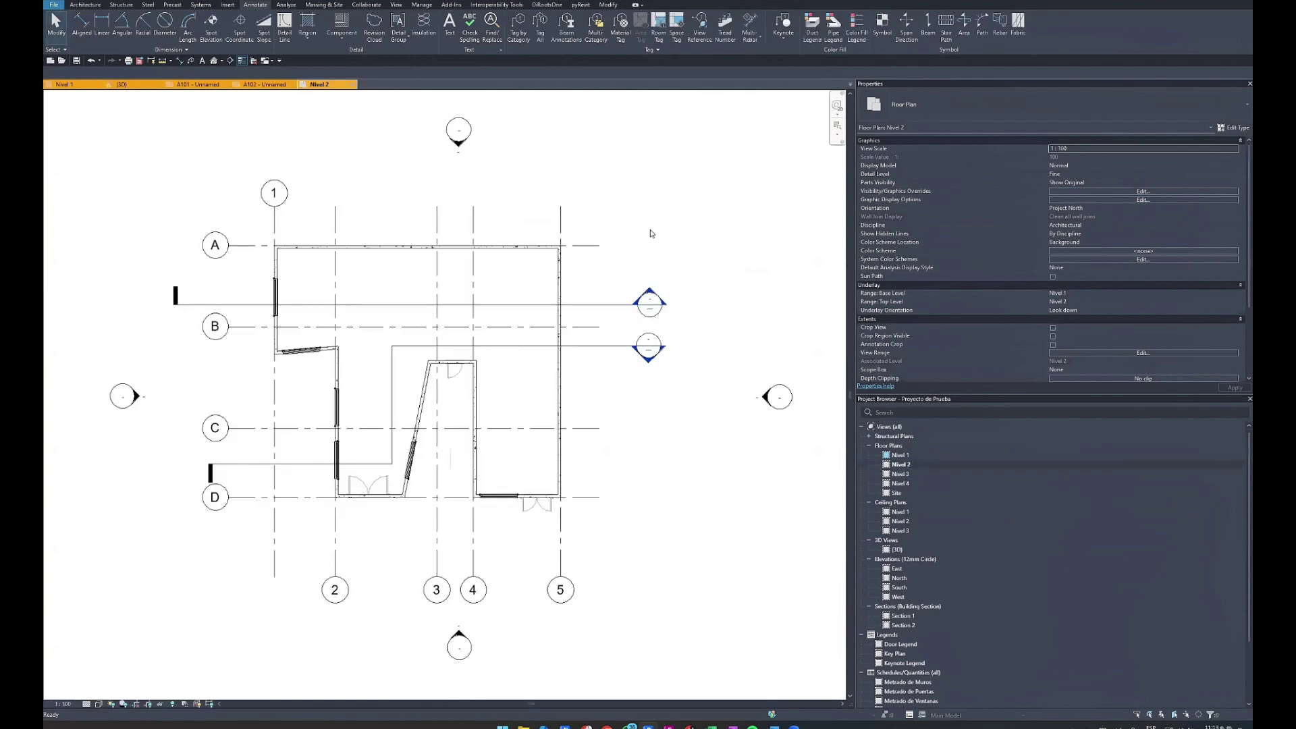
left_click(351, 85)
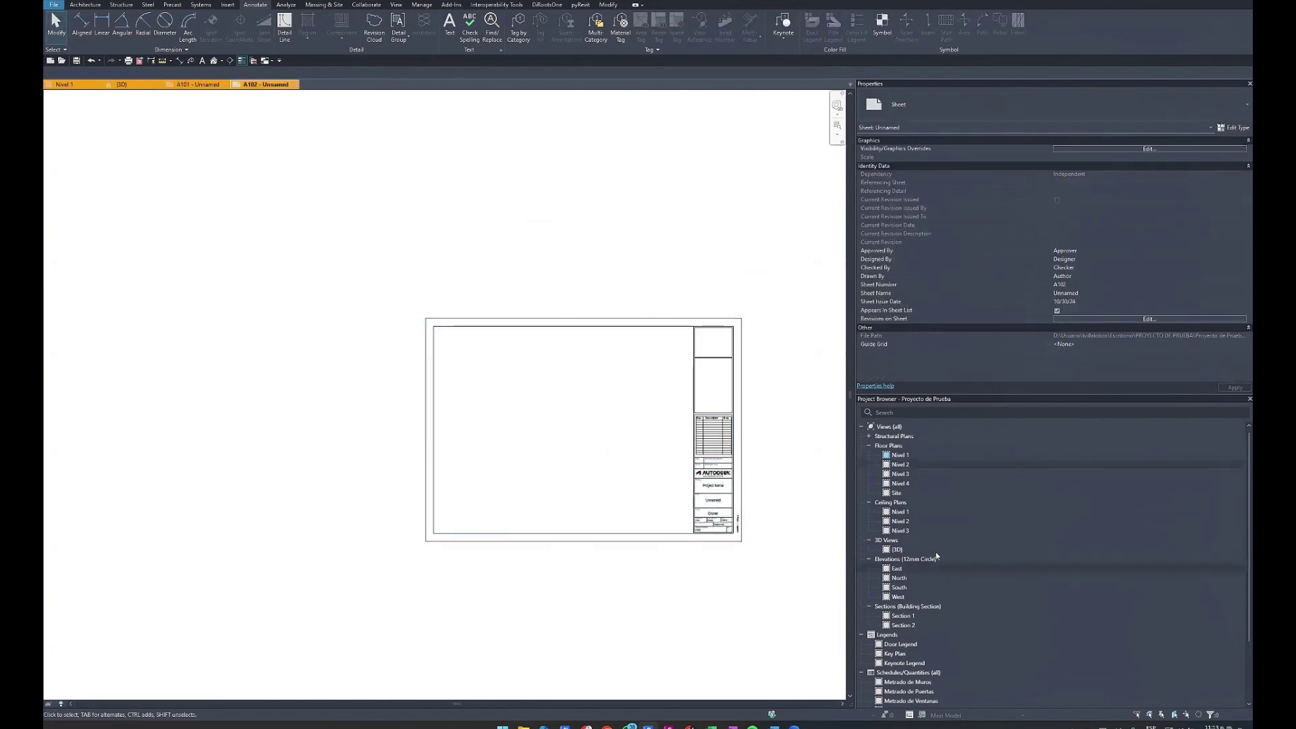
key("Down")
key("Down")
key("Down")
key("Down")
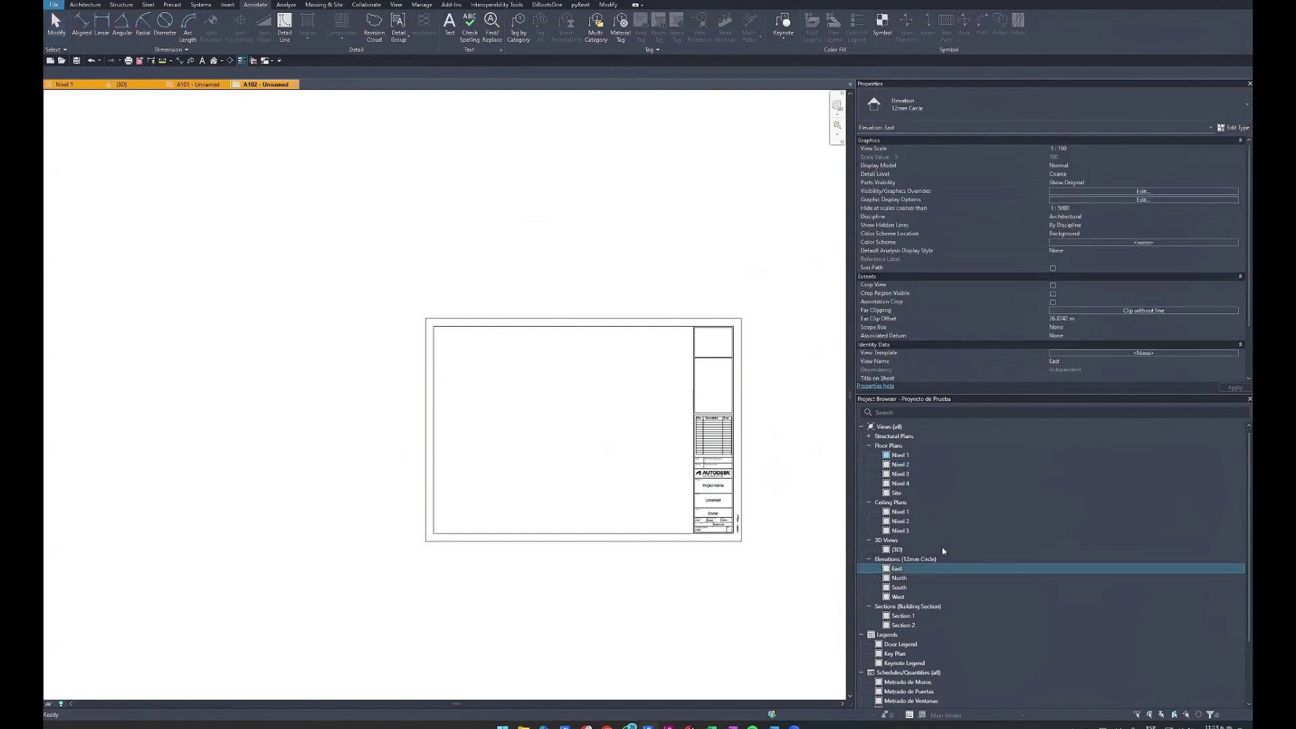
Place the East elevation viewport on sheet A102.
left_click(550, 426)
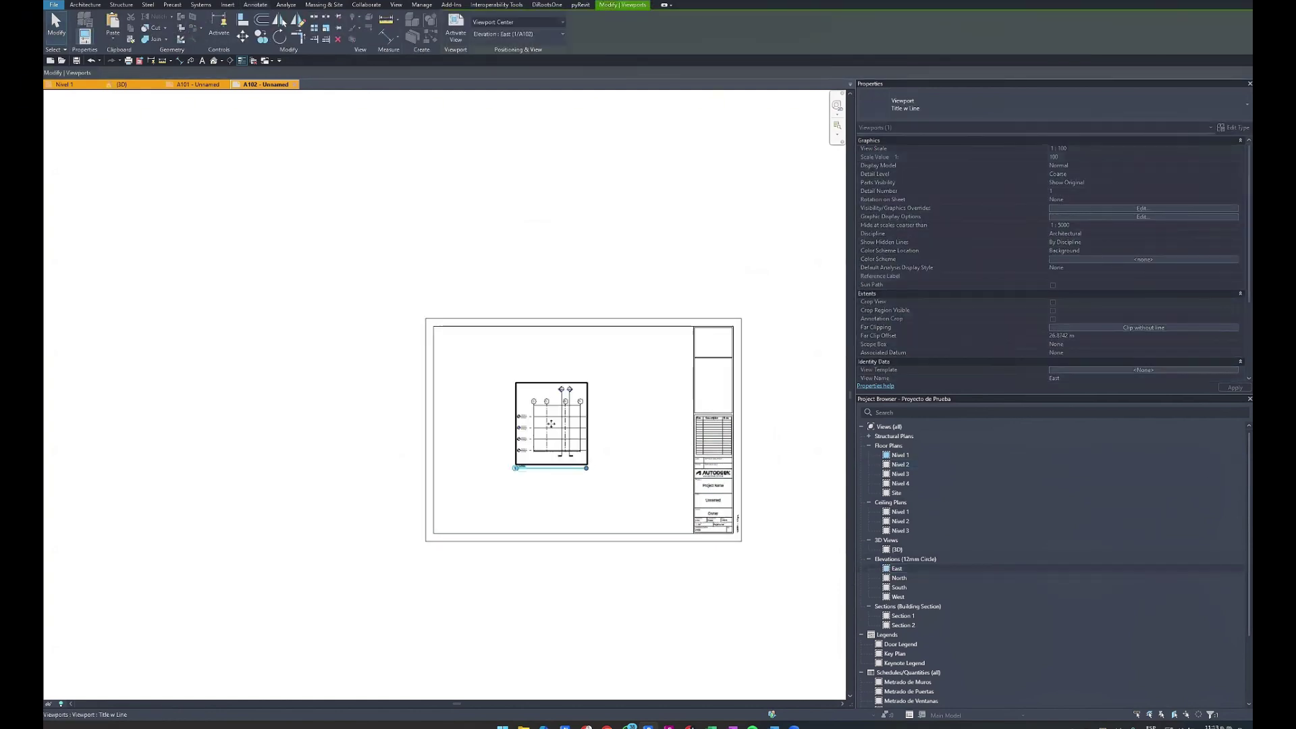
scroll(550, 424, "up", 3)
scroll(551, 424, "up", 3)
key("Escape")
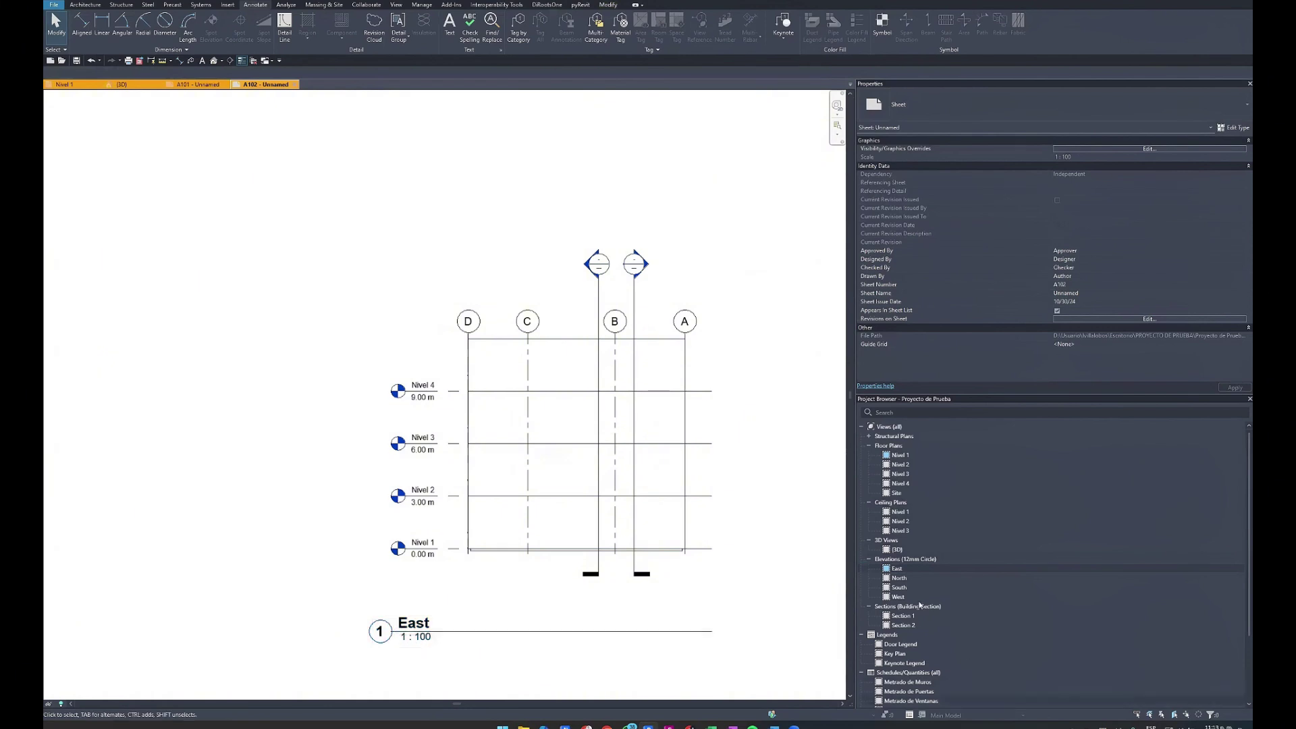
Place the West elevation at the top left of sheet A102.
left_click(899, 578)
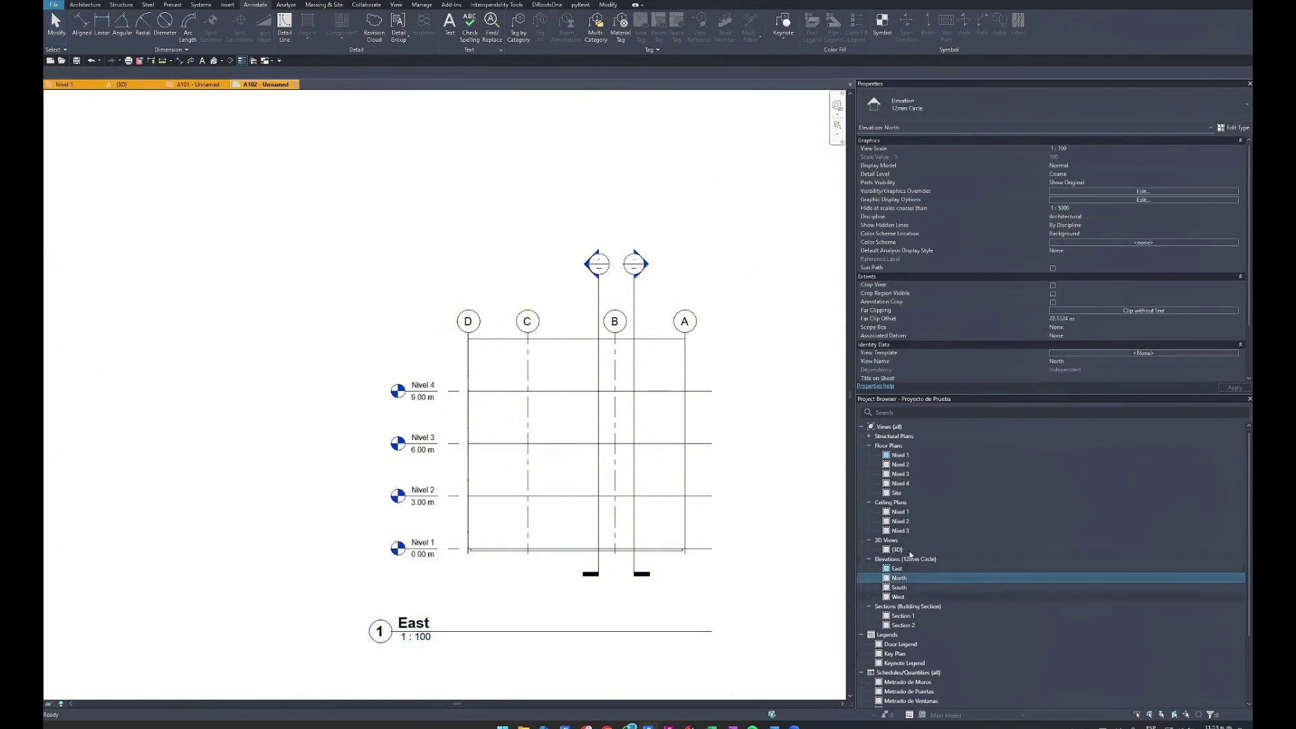
left_click(898, 597)
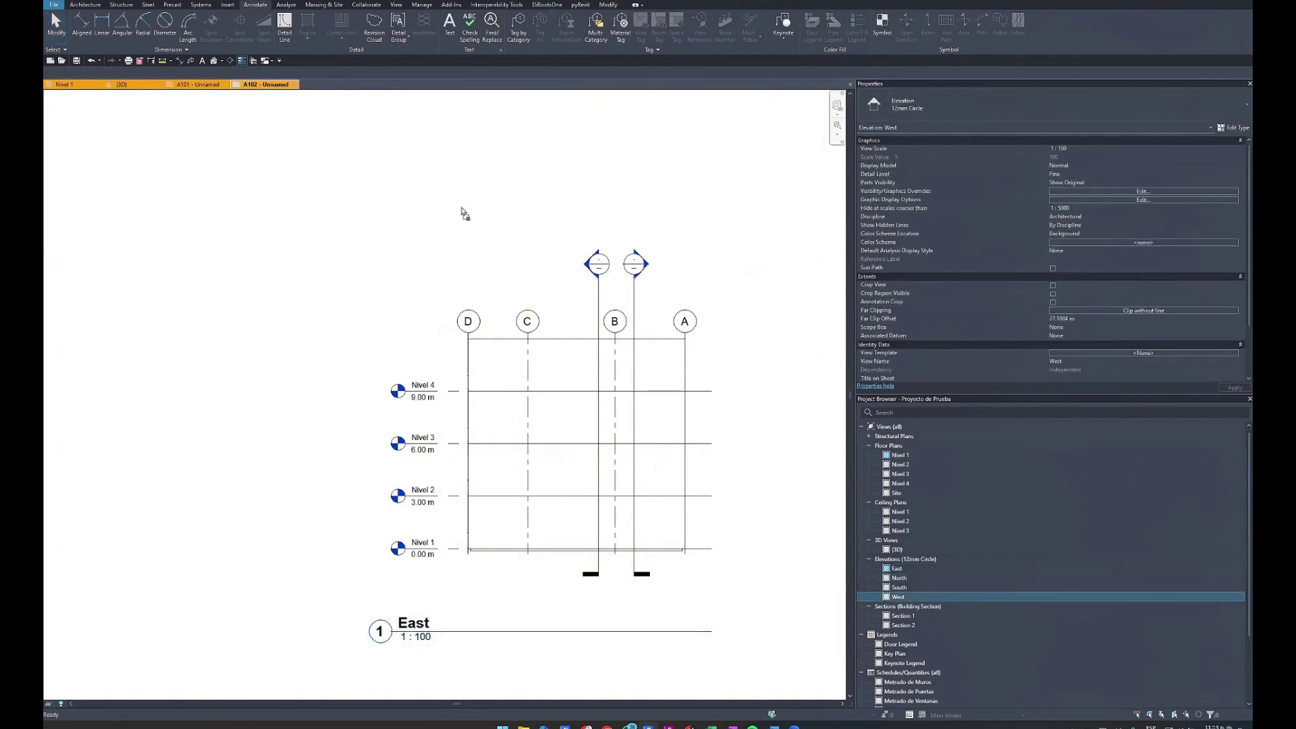
scroll(462, 210, "down", 3)
scroll(351, 283, "down", 2)
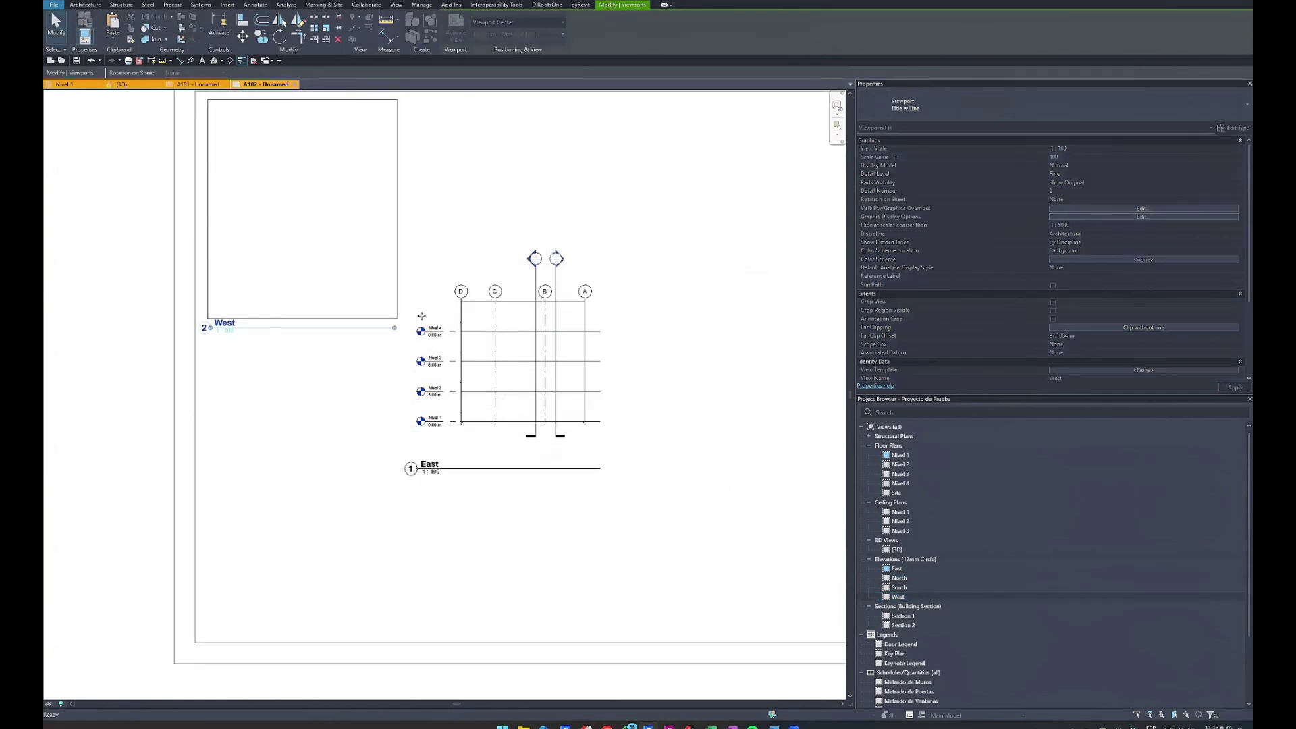
left_click(303, 211)
Move the East elevation viewport beside the West one and activate it for editing.
middle_click_drag(506, 438, 553, 516)
scroll(553, 472, "down", 2)
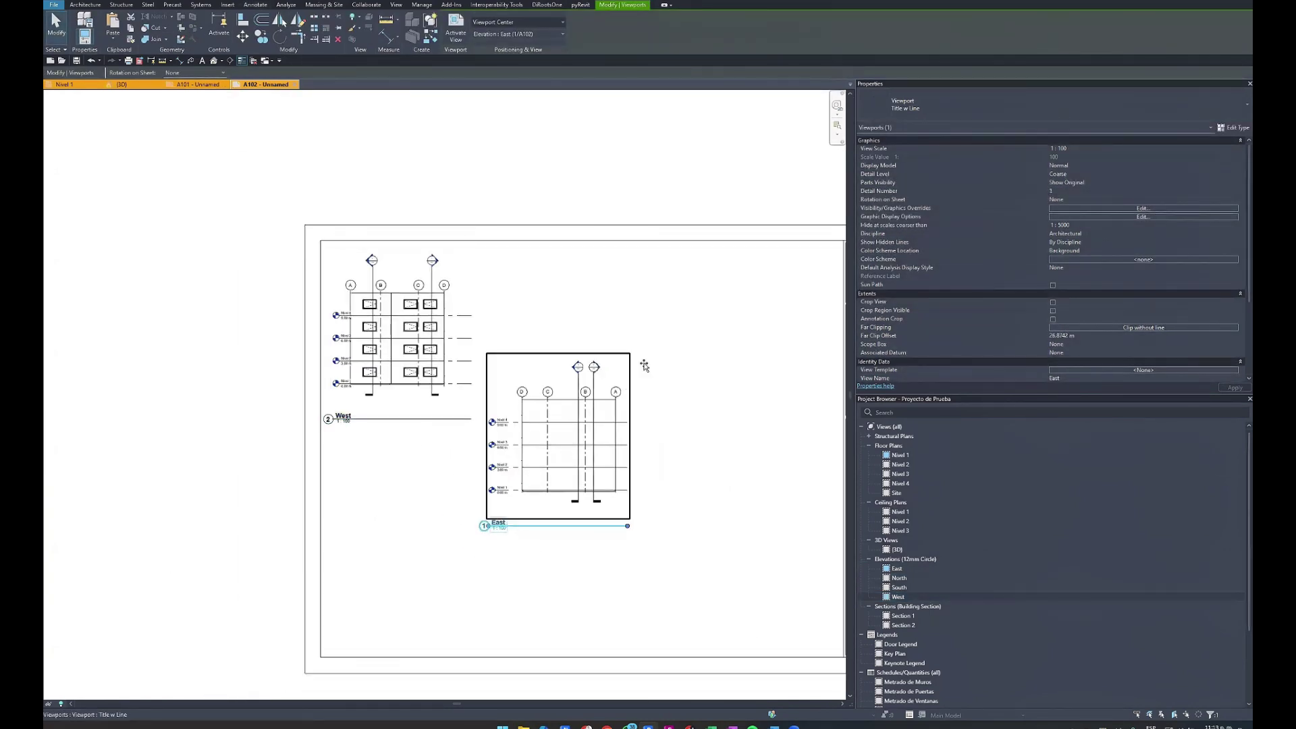
mouse_move(563, 443)
left_mouse_down()
mouse_move(623, 351)
mouse_move(608, 356)
left_mouse_up()
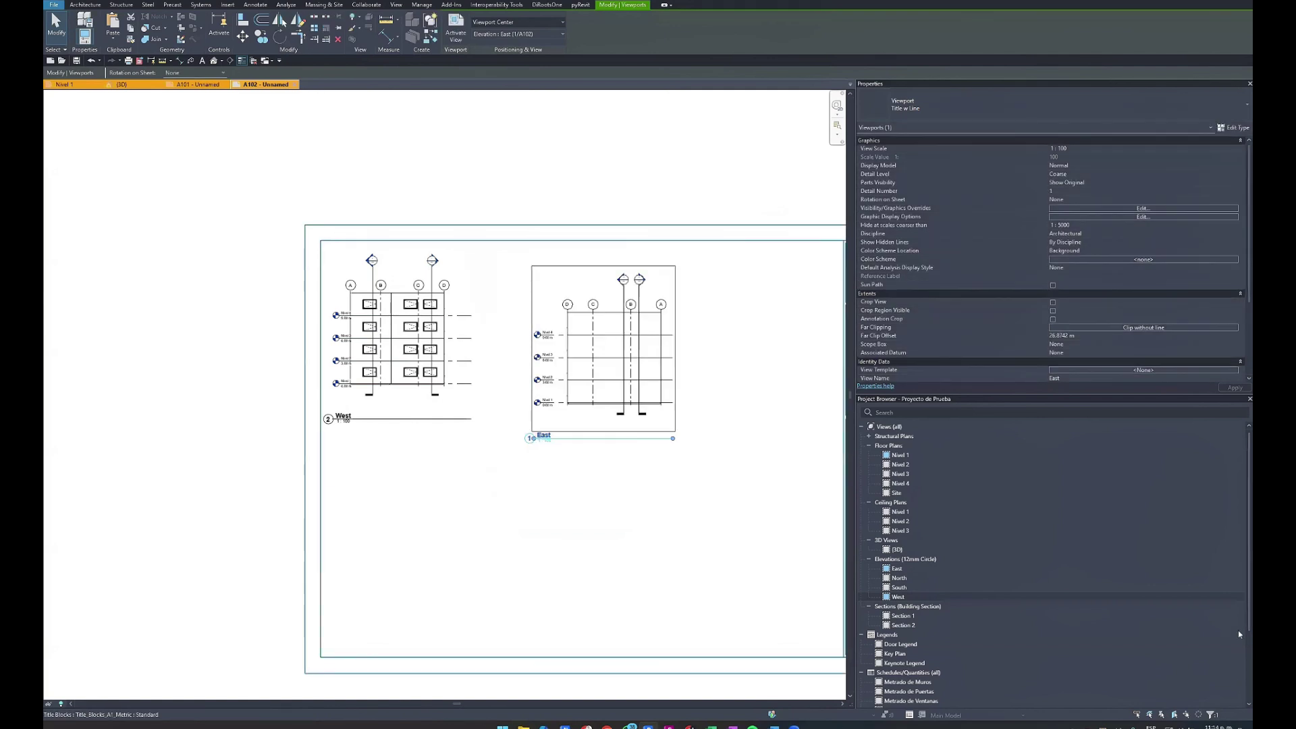
left_click(349, 175)
left_click(607, 356)
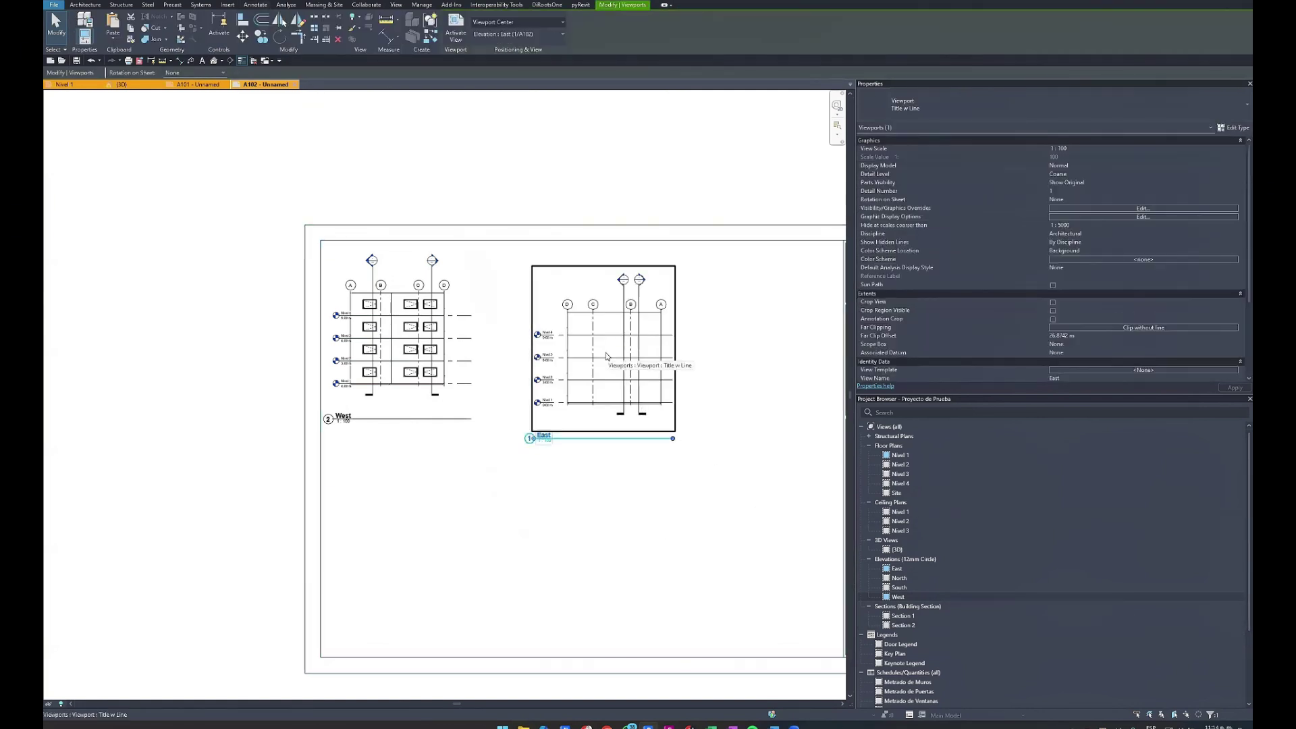
double_click(607, 356)
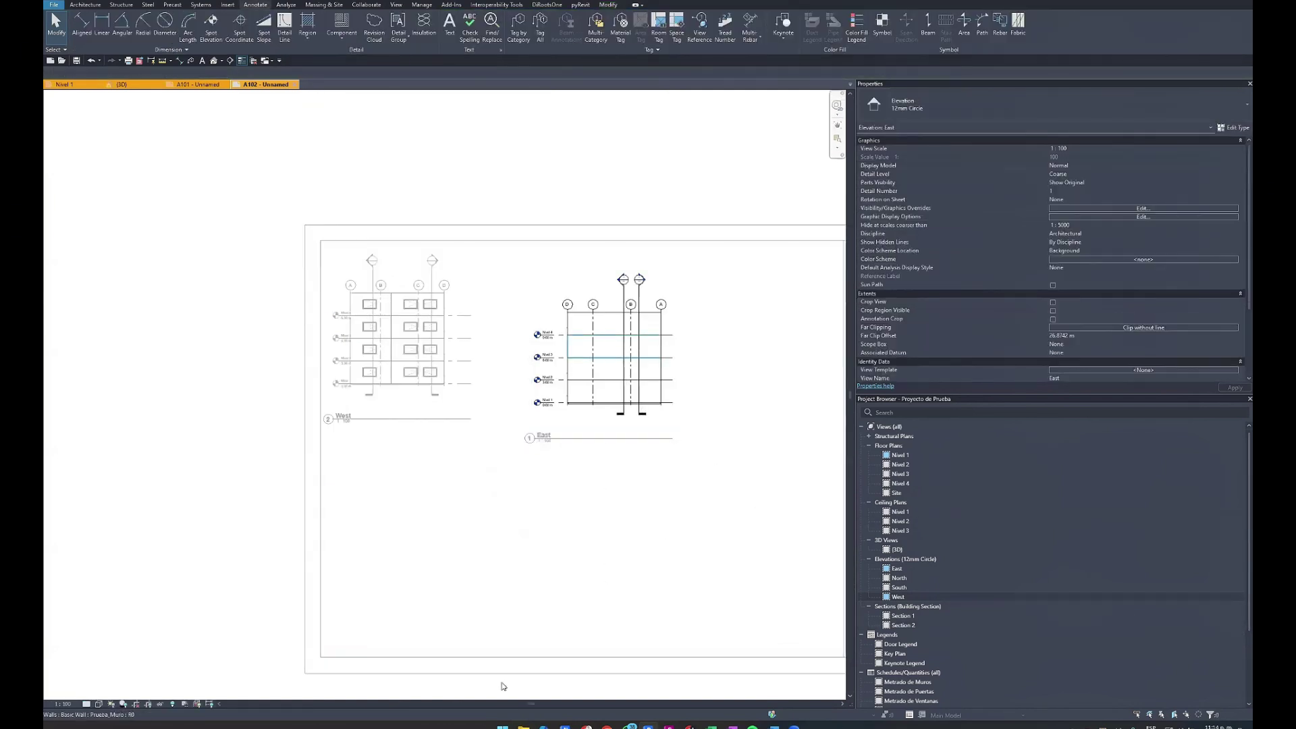
Set the active East elevation to 1:50 scale, then deactivate the viewport.
left_click(73, 704)
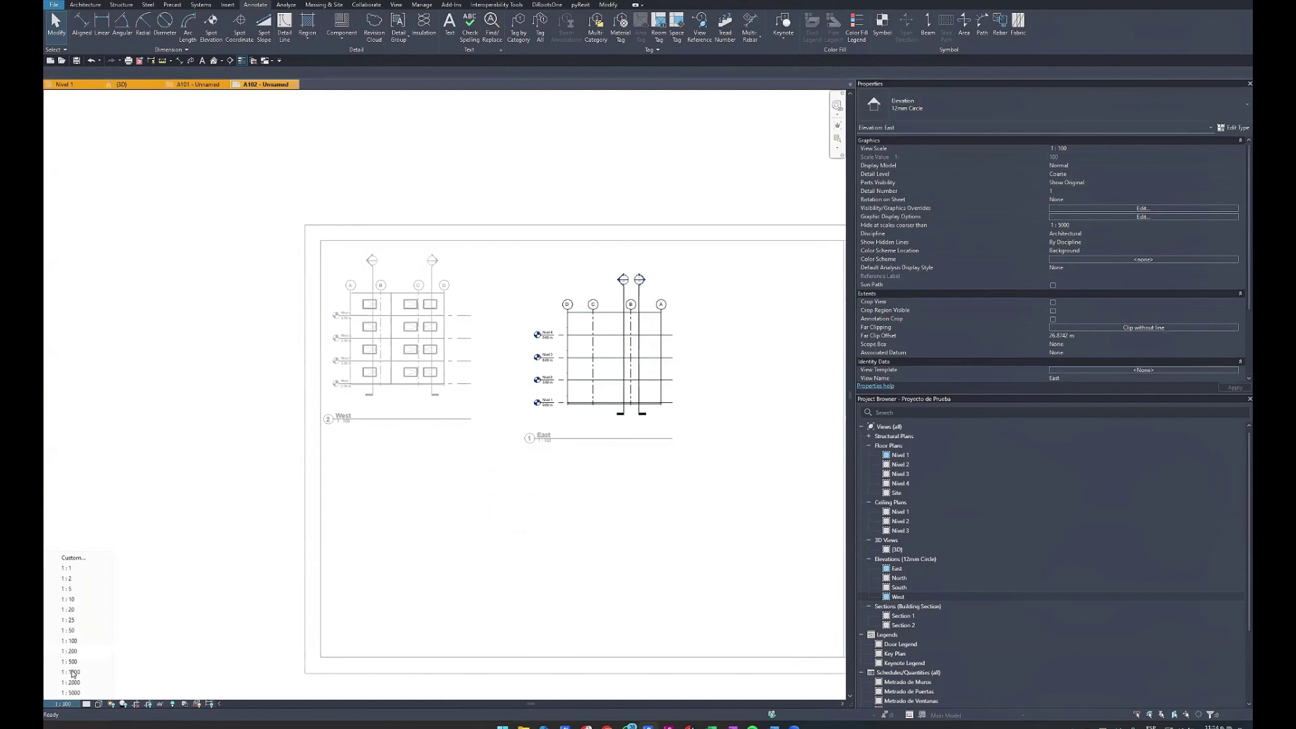
left_click(77, 632)
scroll(661, 524, "down", 2)
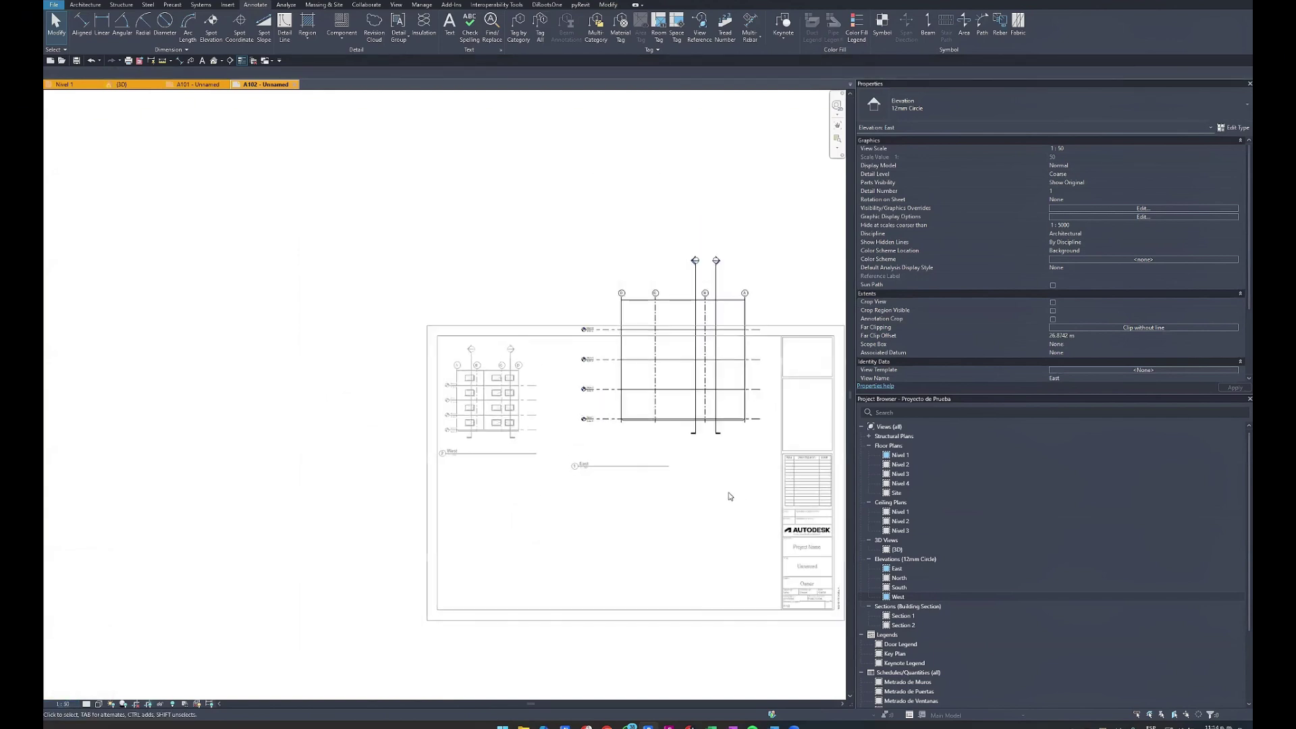
double_click(729, 497)
scroll(716, 408, "up", 3)
Lengthen the East elevation's title line and move the viewport lower on the sheet.
left_click(621, 532)
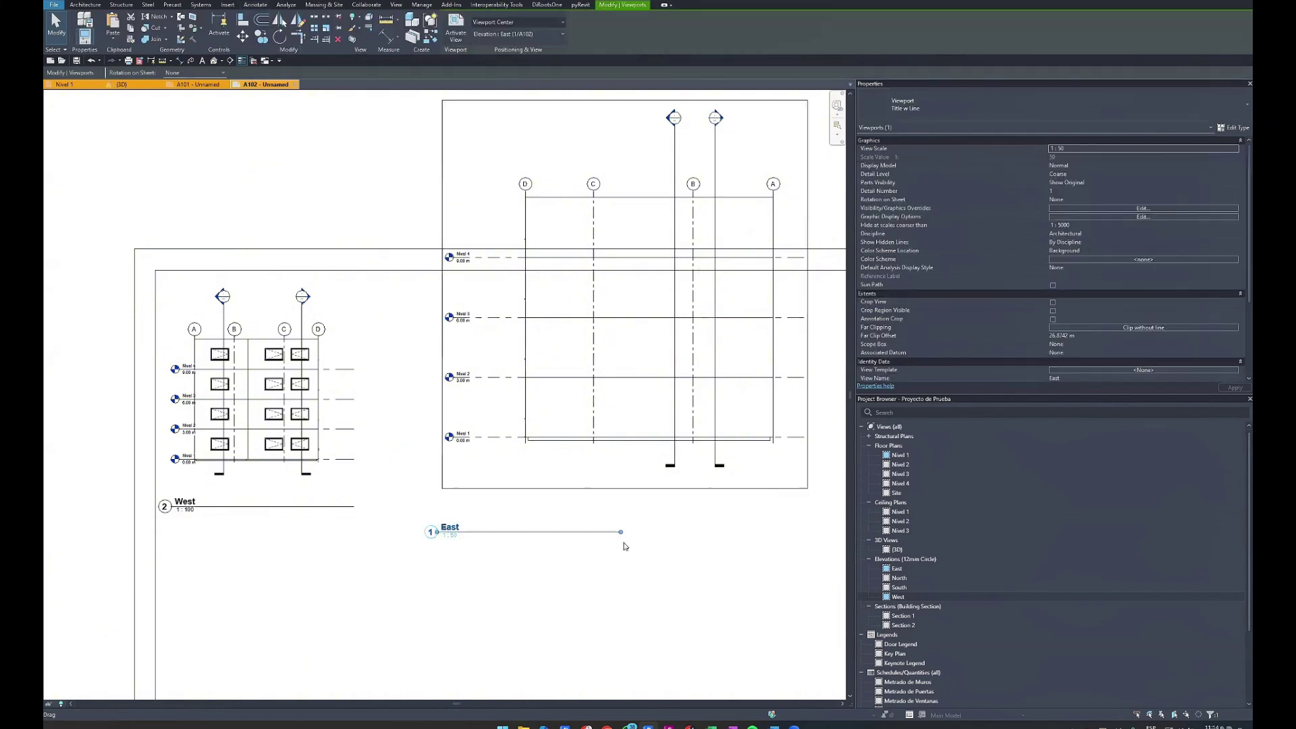
left_click_drag(622, 531, 806, 544)
scroll(805, 544, "down", 1)
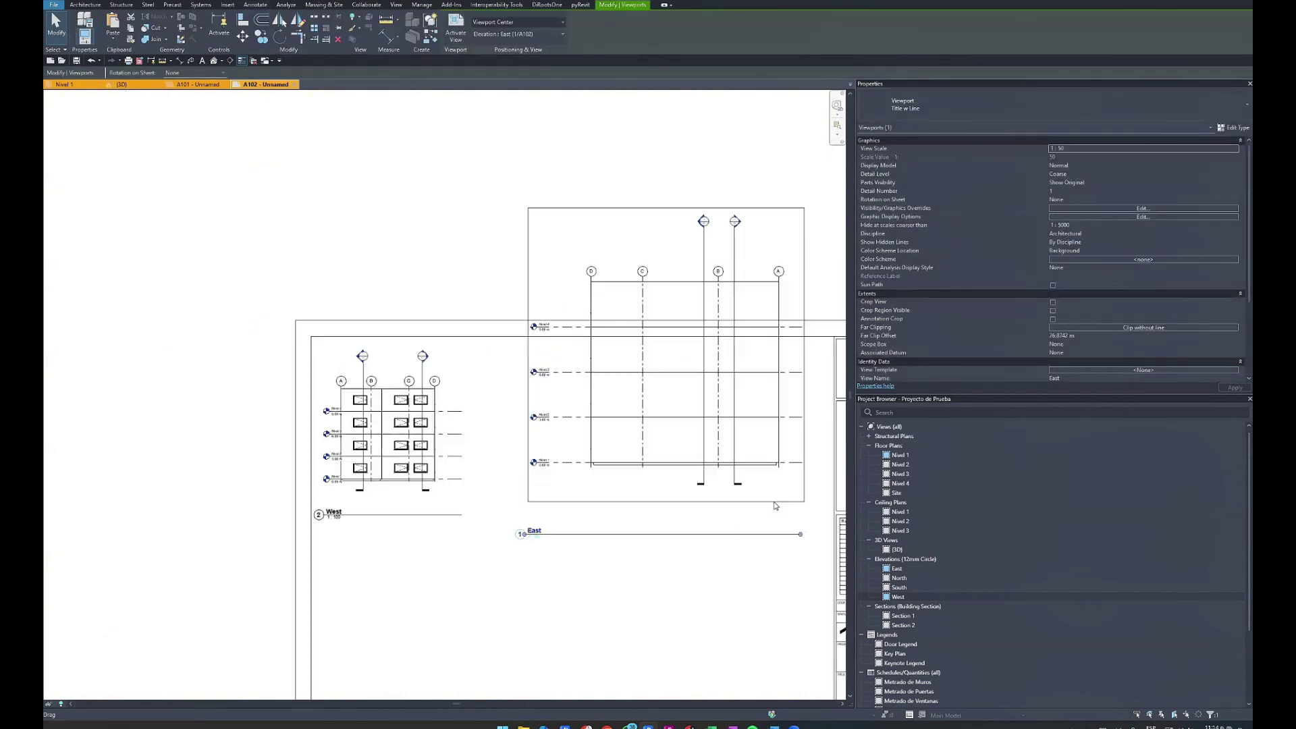
scroll(769, 533, "down", 1)
middle_click_drag(770, 533, 706, 464)
left_click_drag(702, 459, 709, 579)
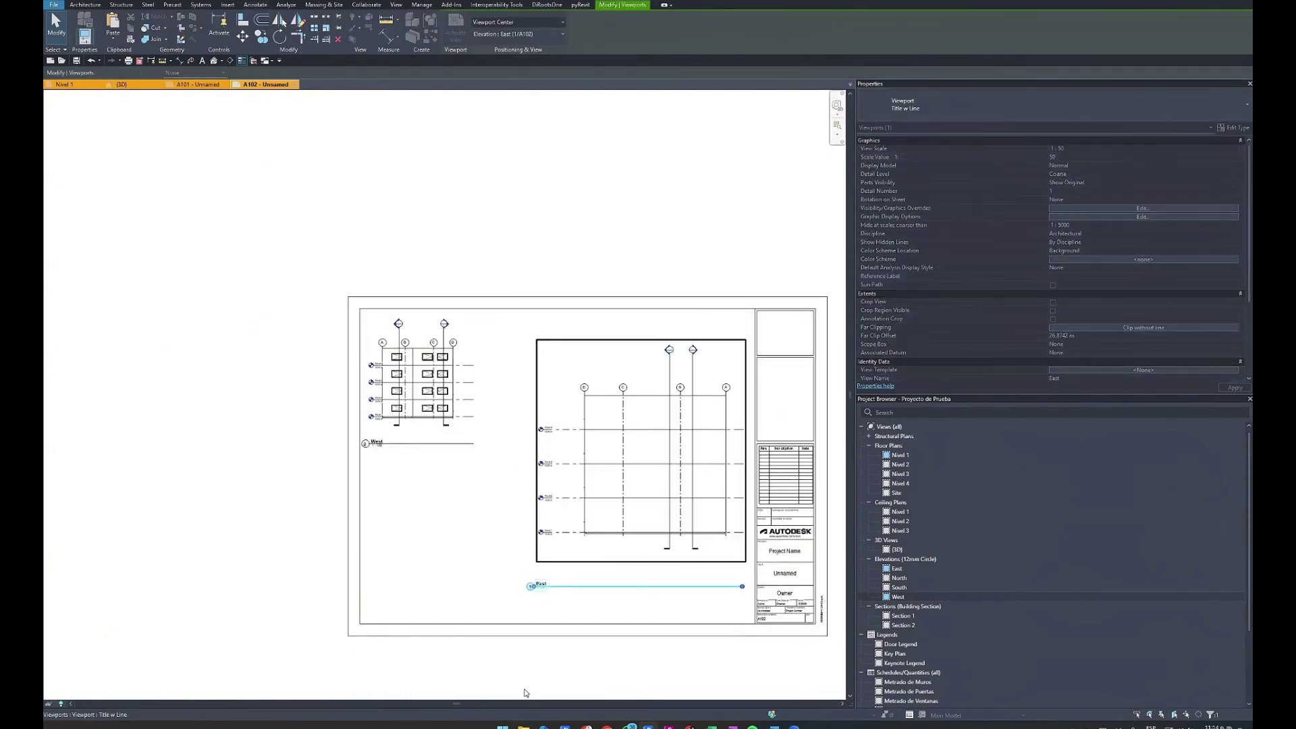
left_click(444, 437)
Move the West elevation down on the sheet and set its scale to 1:50.
left_click_drag(444, 438, 468, 530)
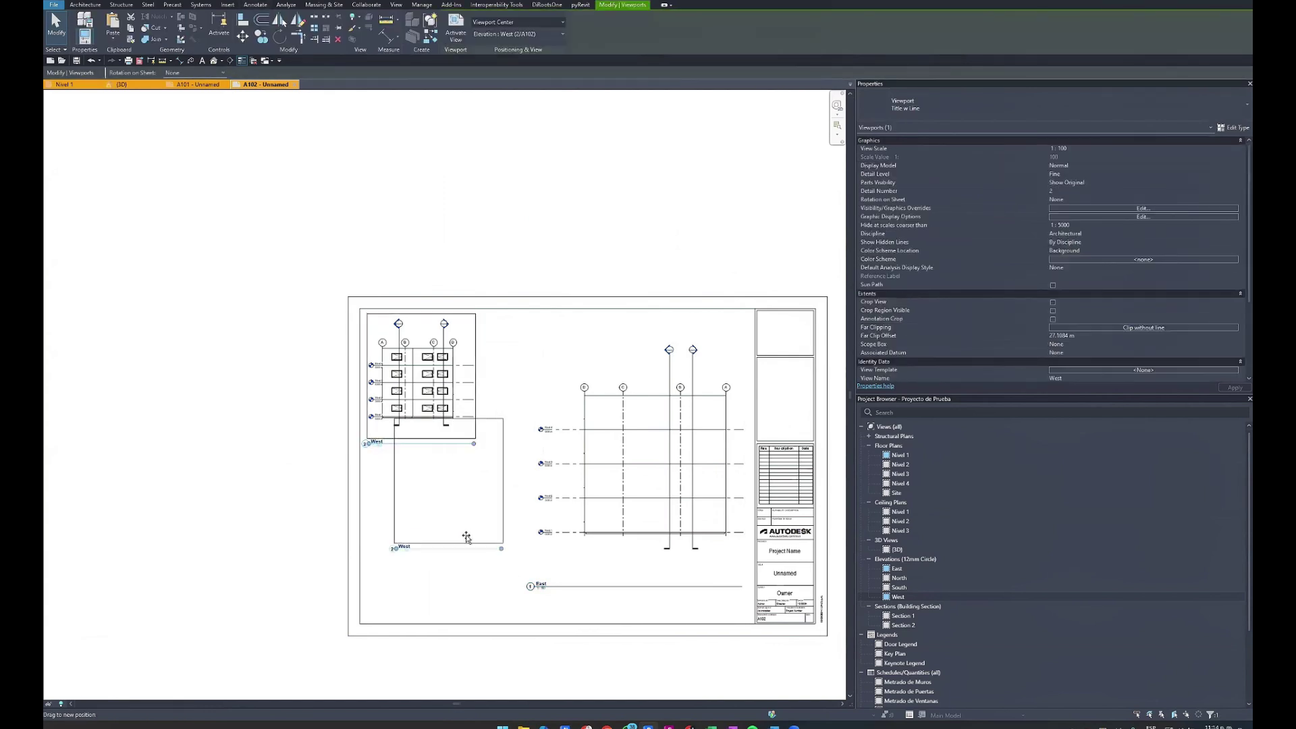
scroll(467, 530, "up", 1)
scroll(470, 531, "up", 2)
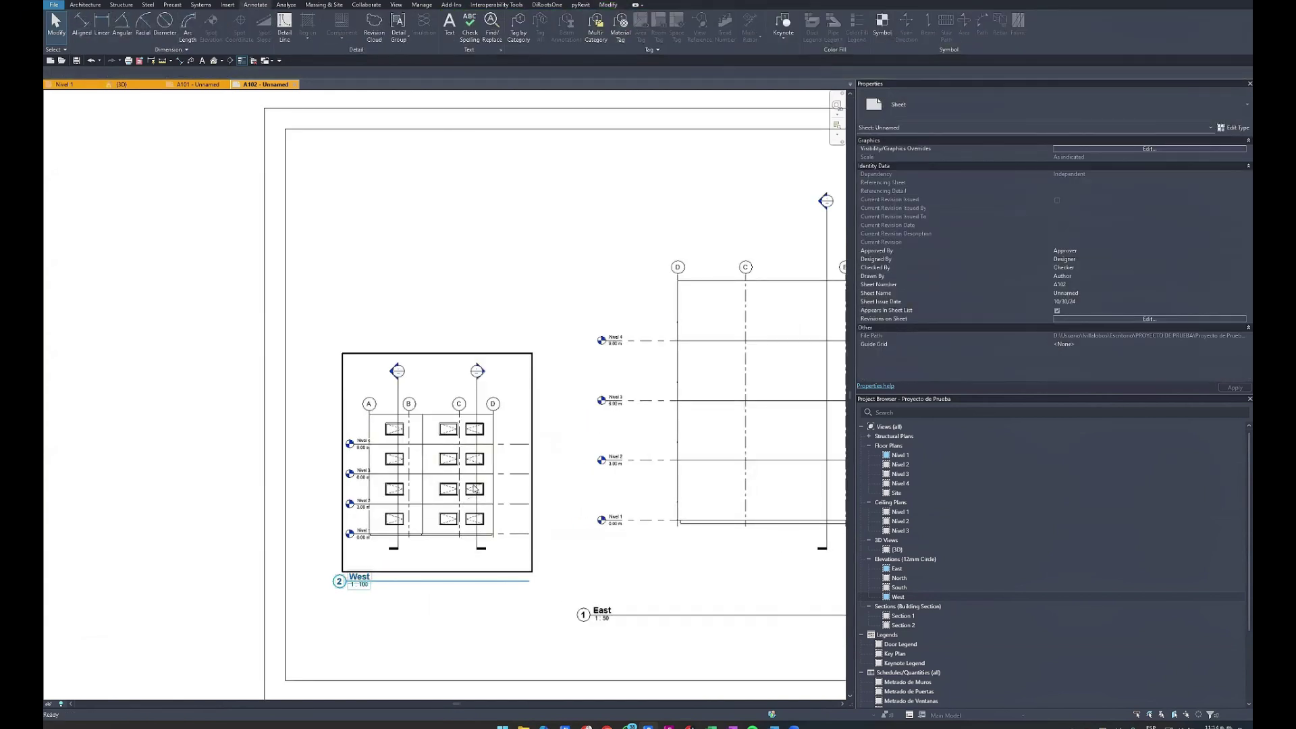
scroll(520, 405, "down", 1)
scroll(475, 437, "down", 1)
scroll(410, 472, "up", 1)
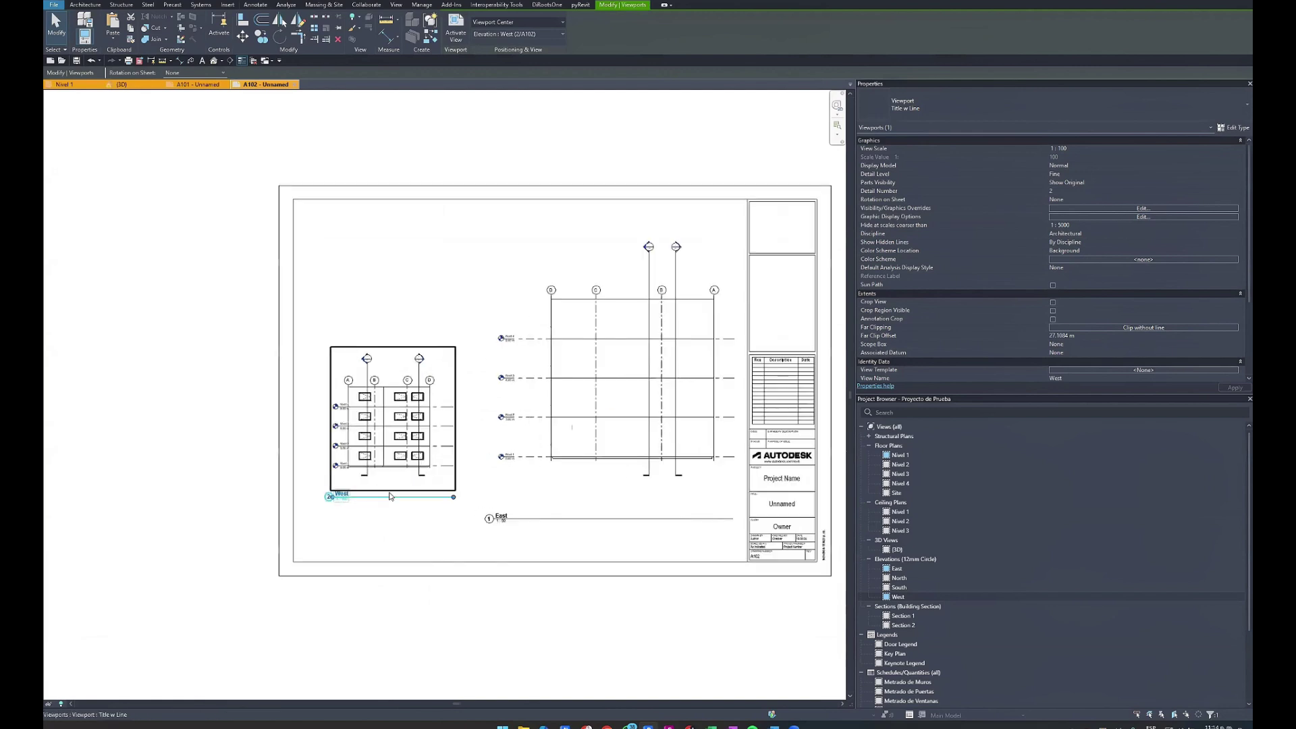
scroll(405, 489, "up", 1)
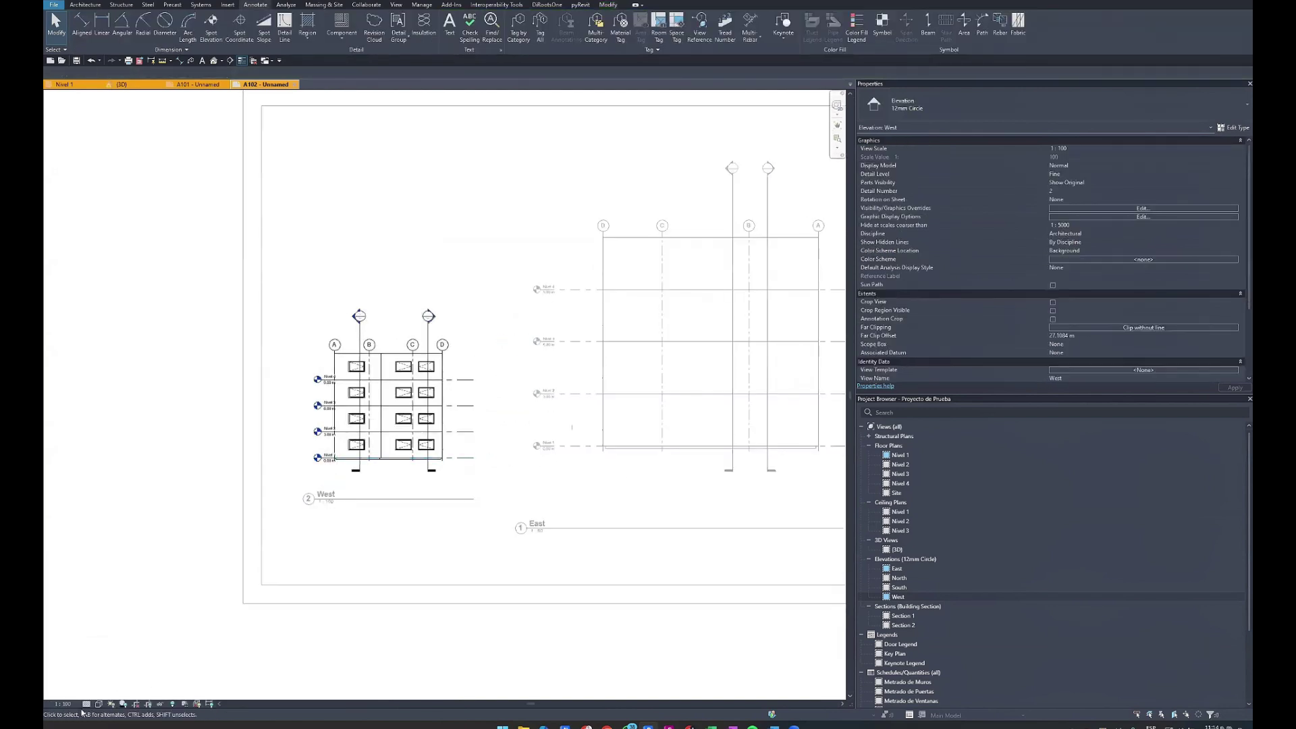
left_click(64, 704)
left_click(70, 631)
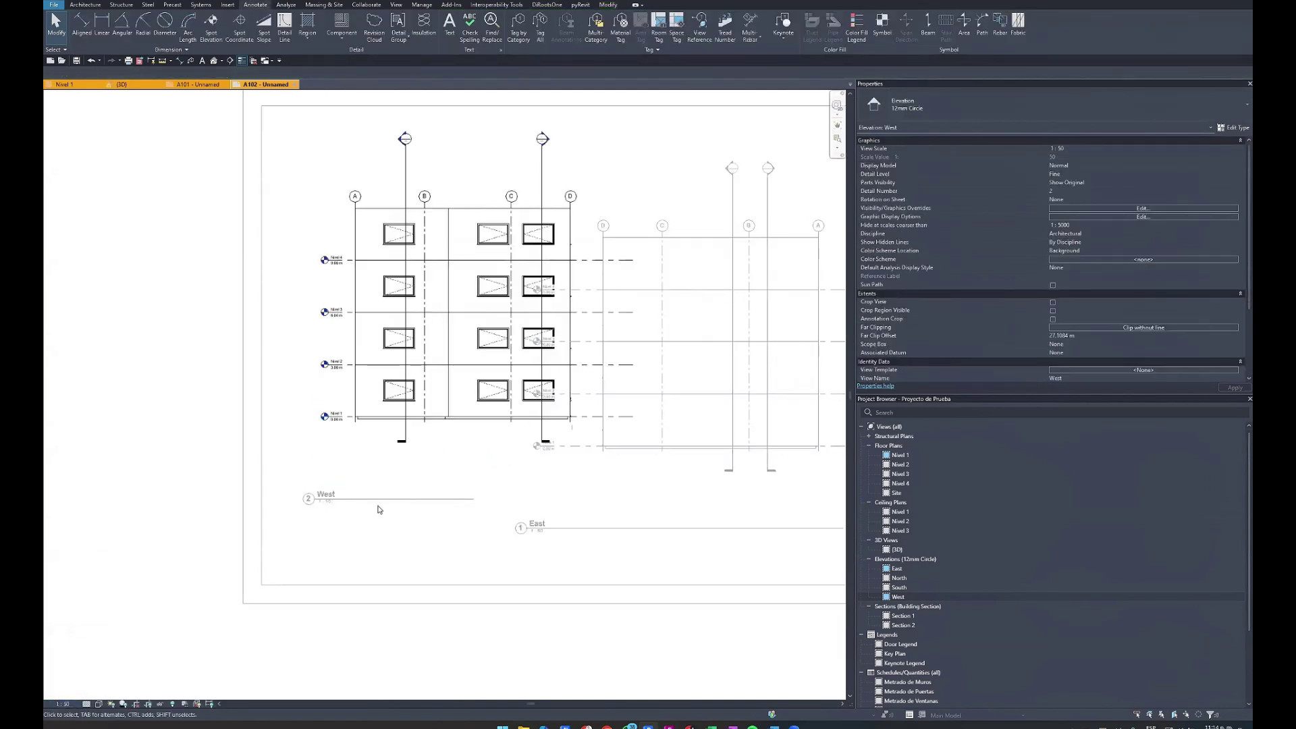
scroll(414, 482, "down", 1)
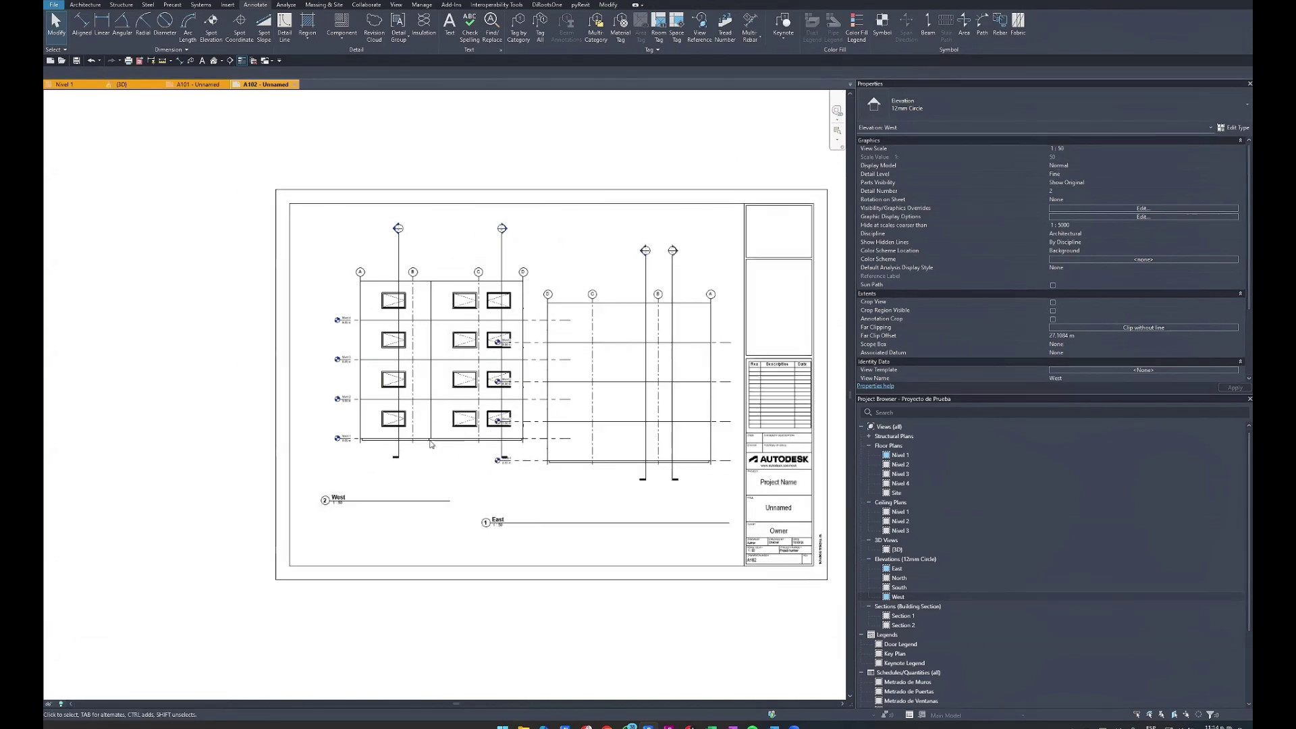
scroll(432, 438, "up", 2)
Try moving the West elevation viewport with the Move tool and dismiss the resulting error.
left_click(478, 452)
mouse_move(479, 452)
left_mouse_down()
mouse_move(453, 491)
mouse_move(462, 464)
left_mouse_up()
scroll(666, 472, "up", 2)
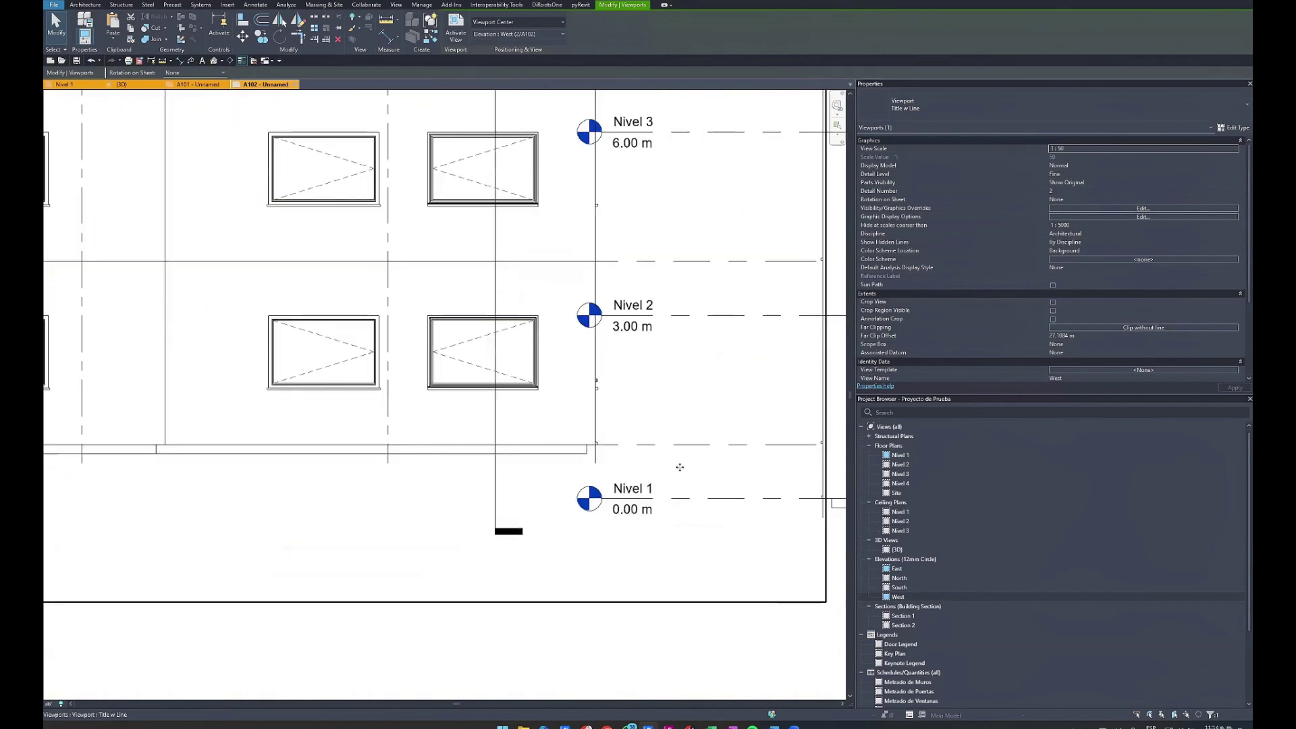
left_click(250, 35)
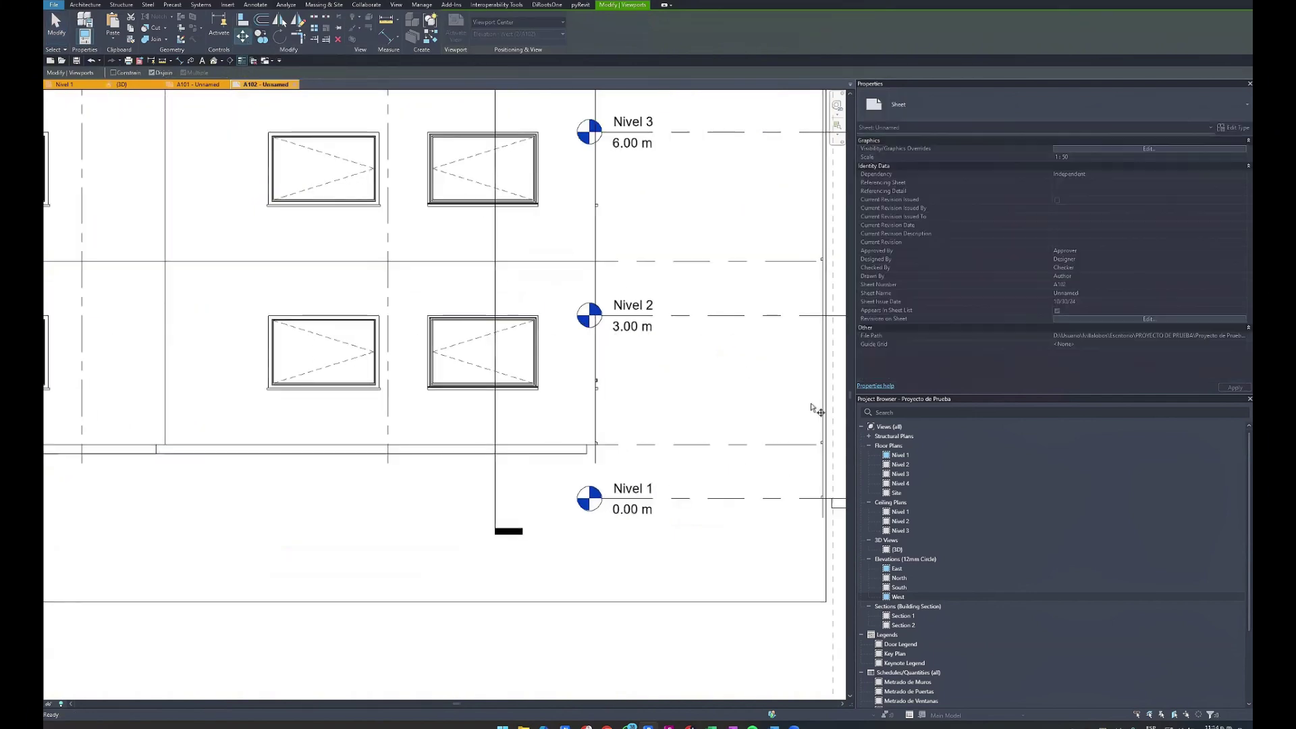
left_click(798, 447)
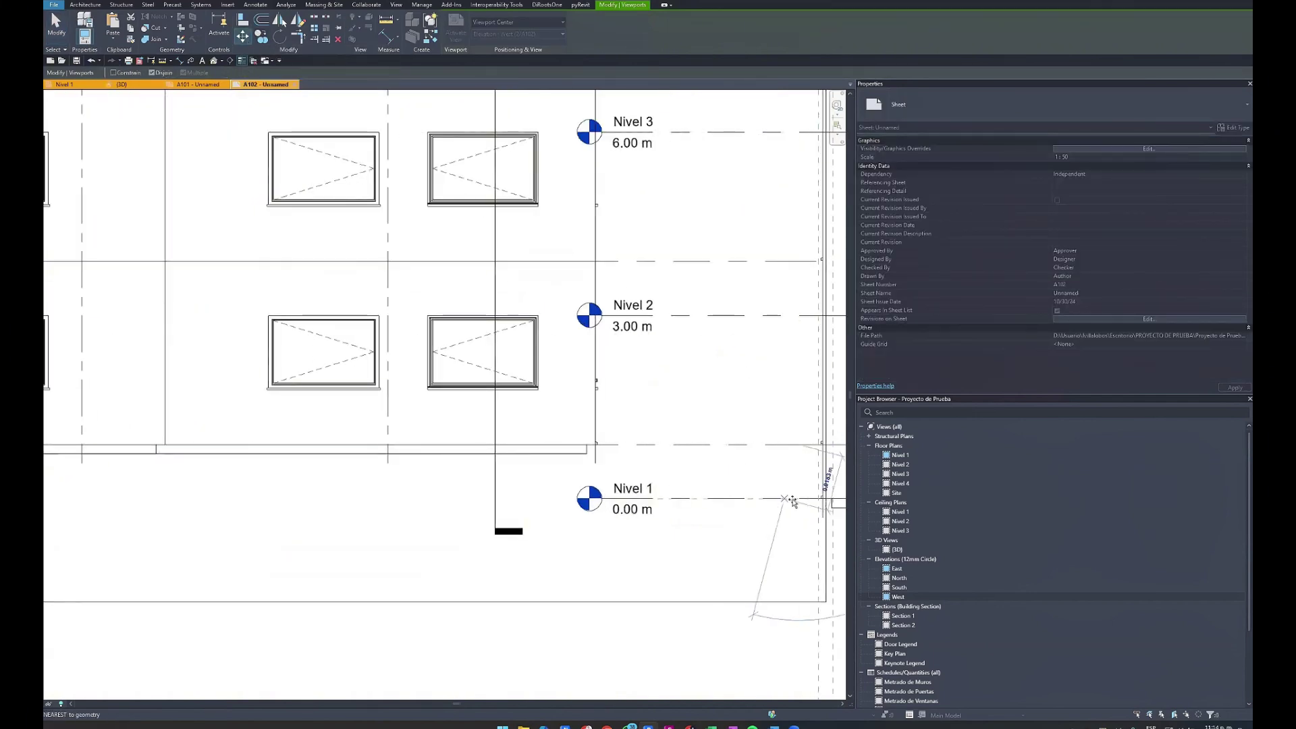
left_click(795, 500)
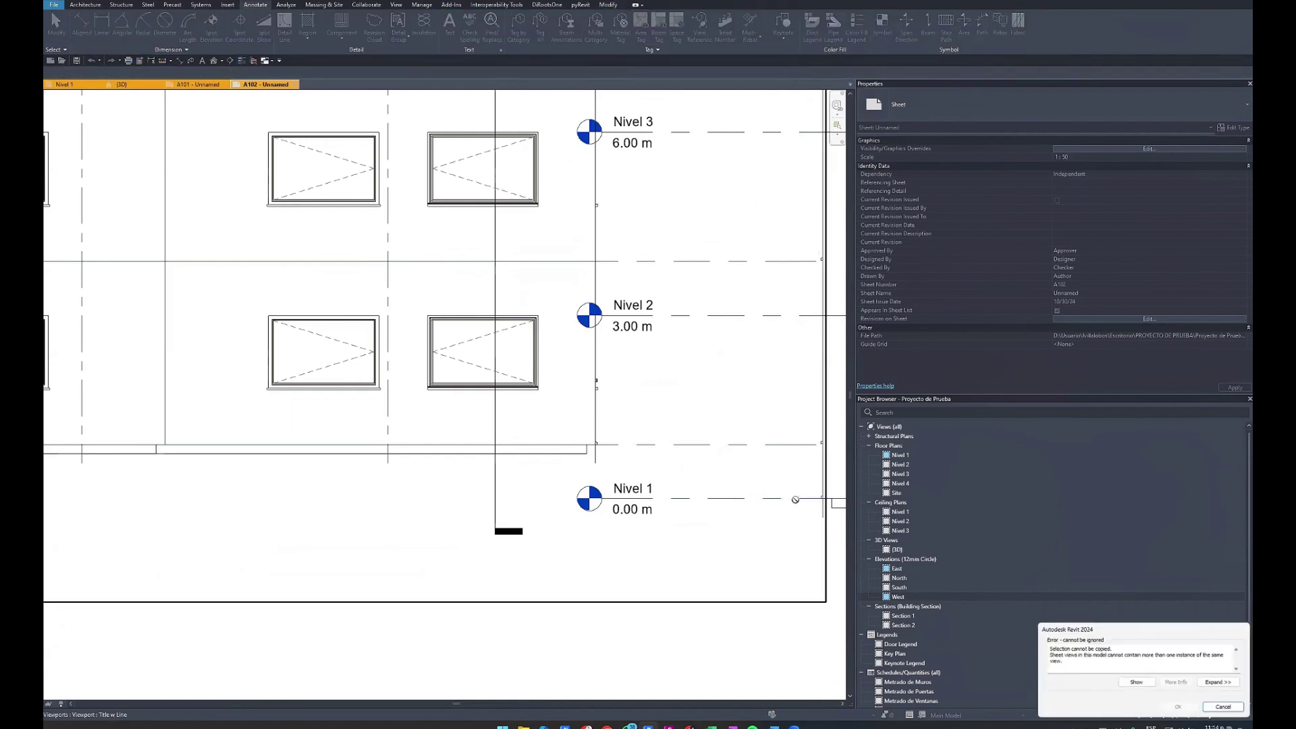
left_click(1223, 707)
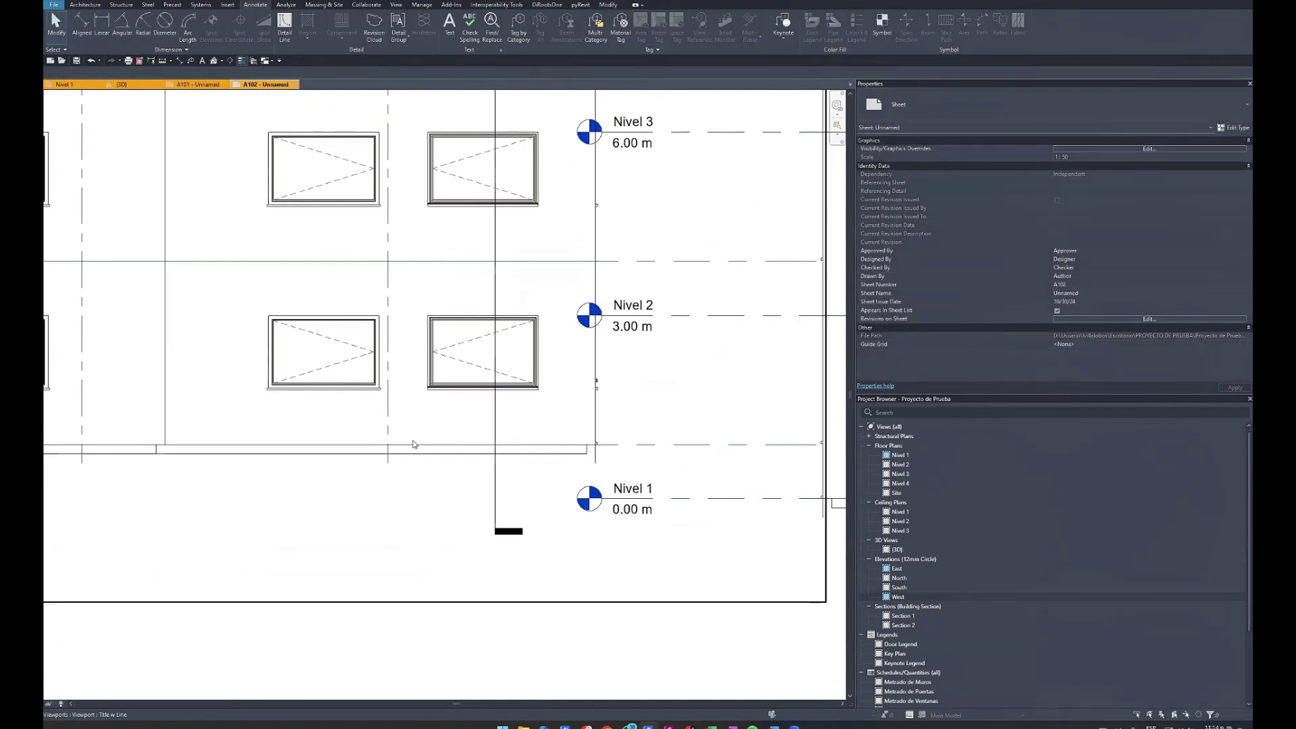
Drag the West elevation viewport back into position on sheet A102.
left_click(444, 262)
left_click_drag(507, 315, 595, 397)
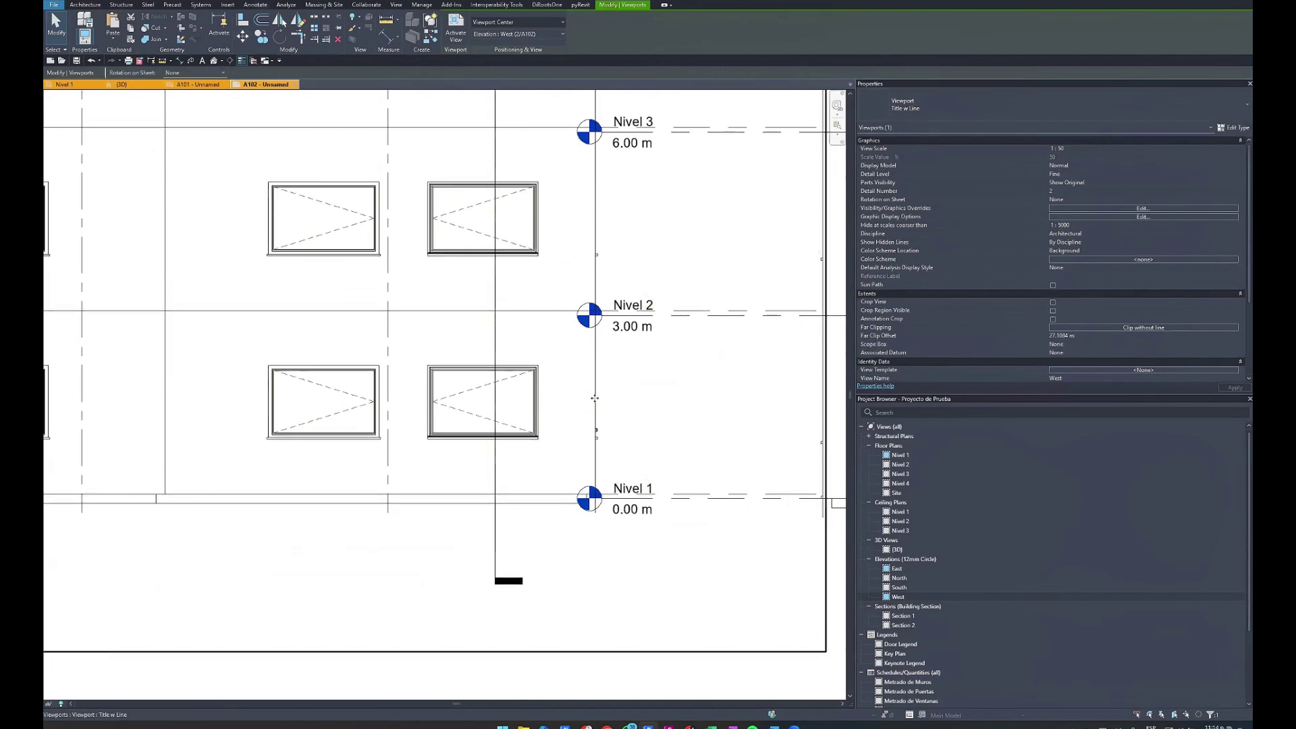
scroll(689, 516, "up", 3)
scroll(688, 516, "up", 5)
scroll(677, 455, "up", 3)
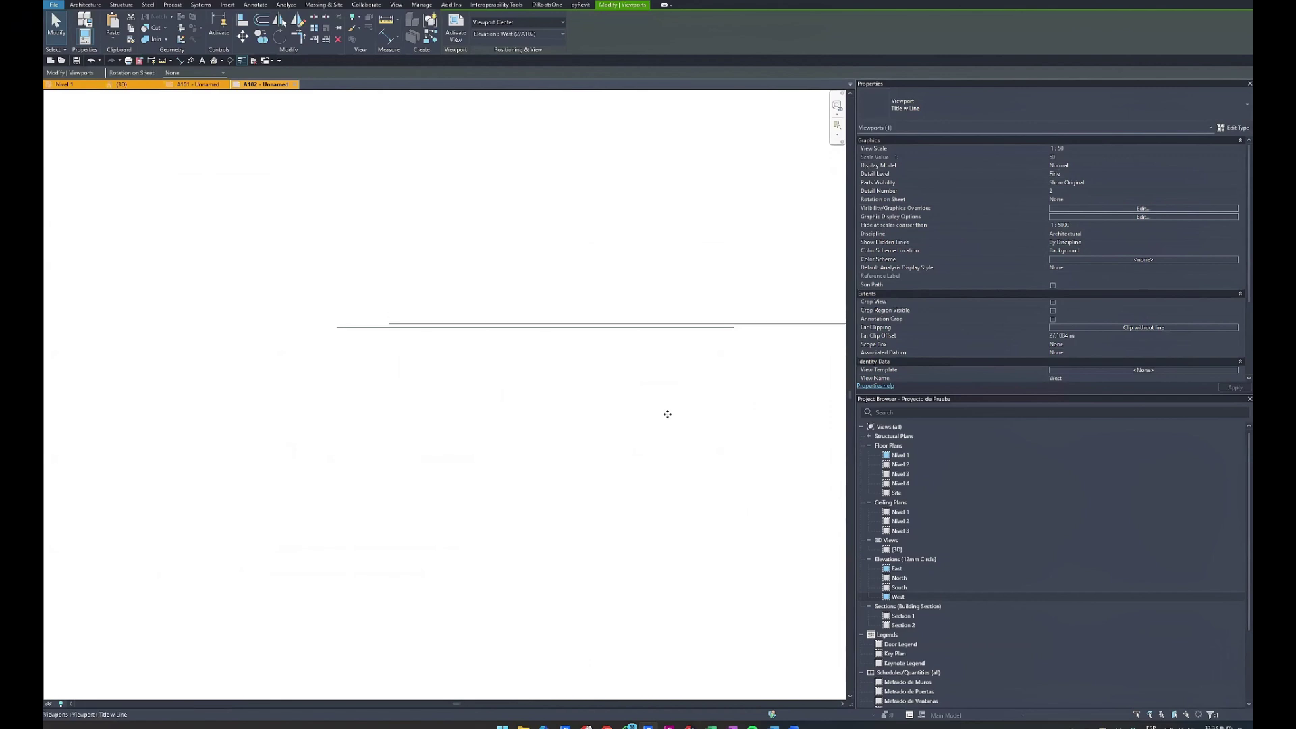
left_click_drag(667, 413, 413, 330)
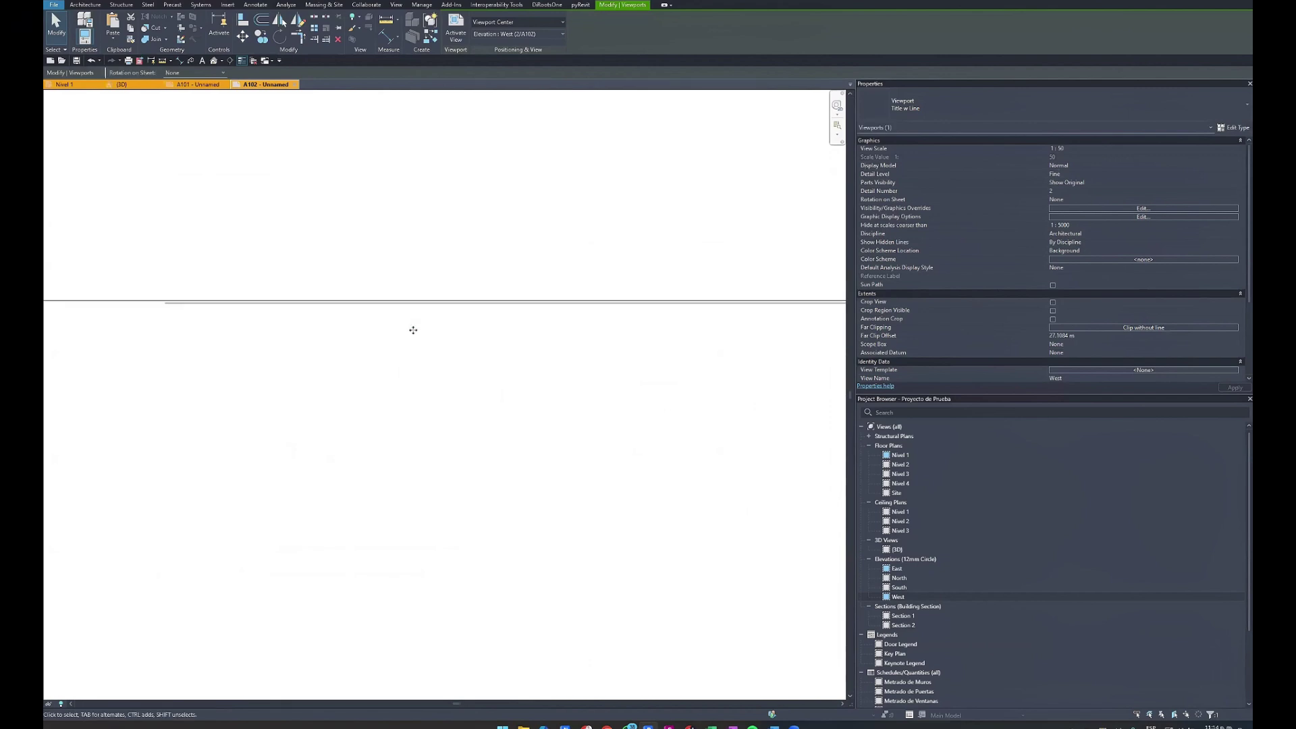
scroll(426, 324, "up", 2)
scroll(432, 317, "down", 2)
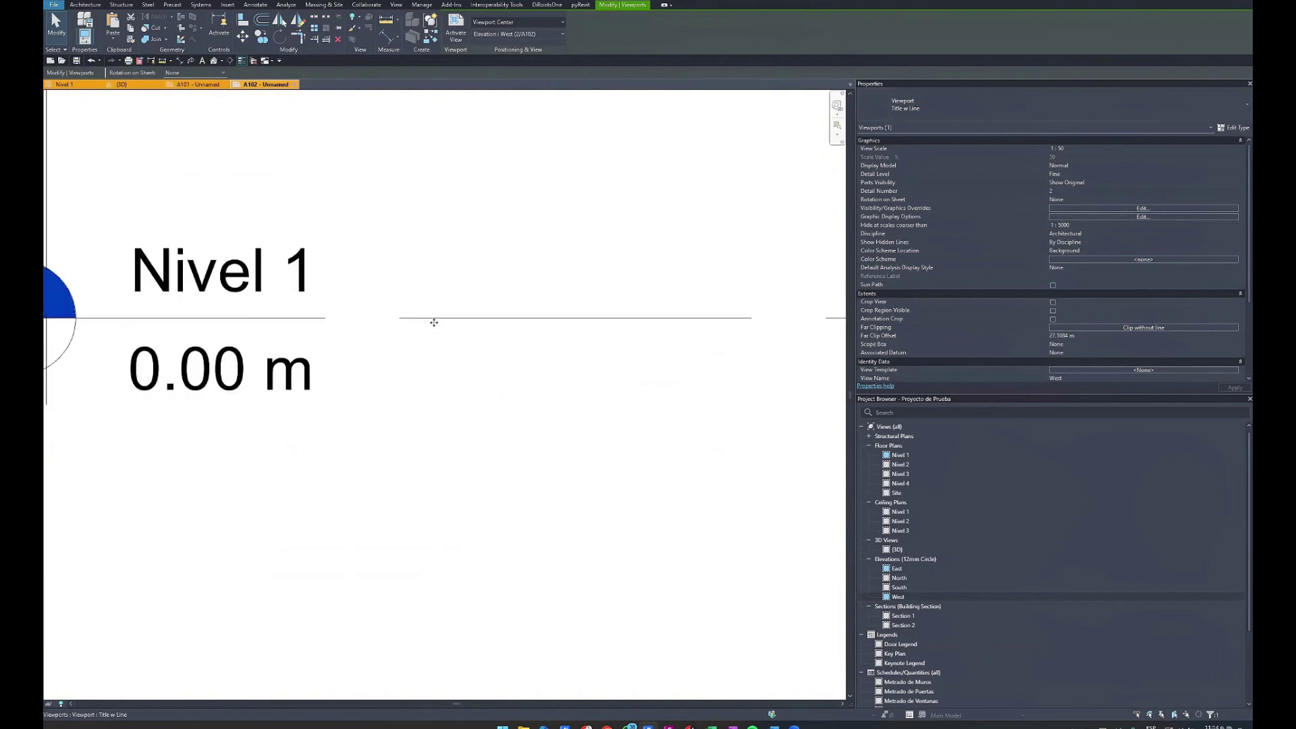
scroll(434, 318, "down", 2)
scroll(473, 351, "down", 3)
scroll(541, 408, "down", 2)
middle_click_drag(542, 407, 601, 448)
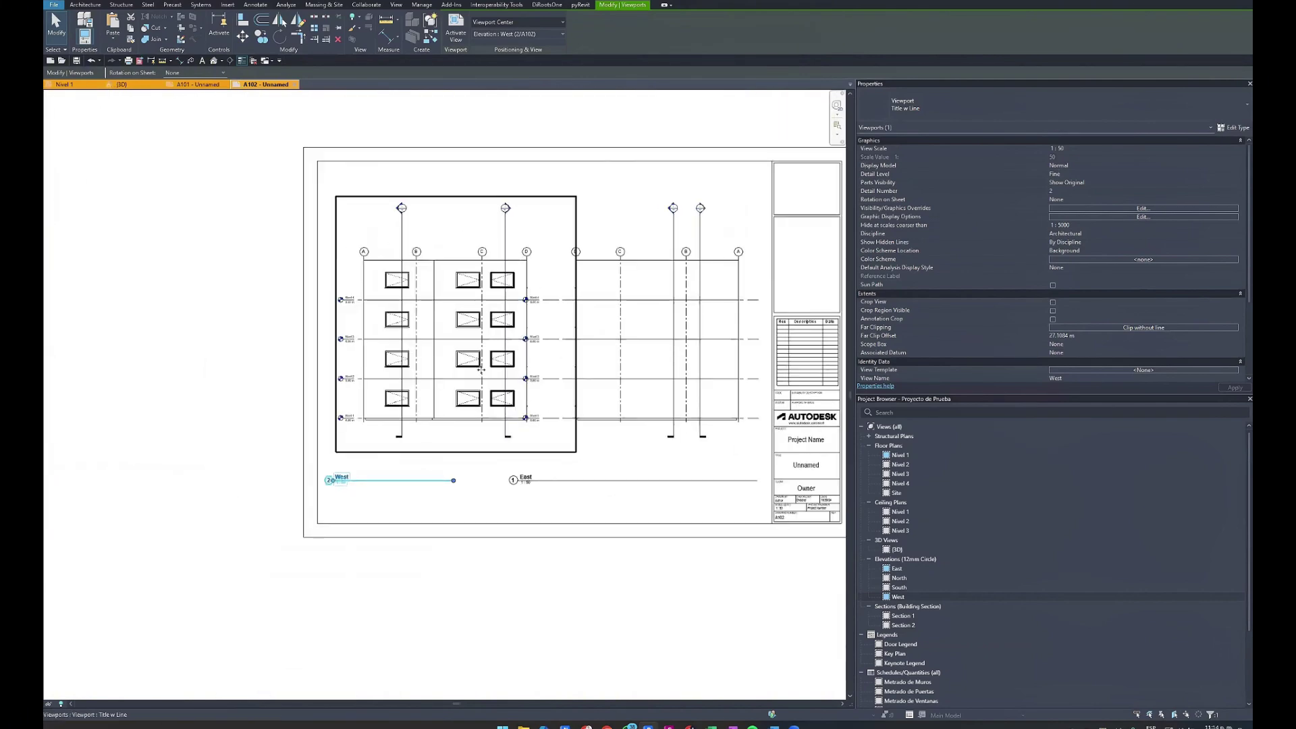
scroll(506, 384, "up", 2)
Nudge the West elevation left and align its title beneath the drawing.
key("Left")
key("Left")
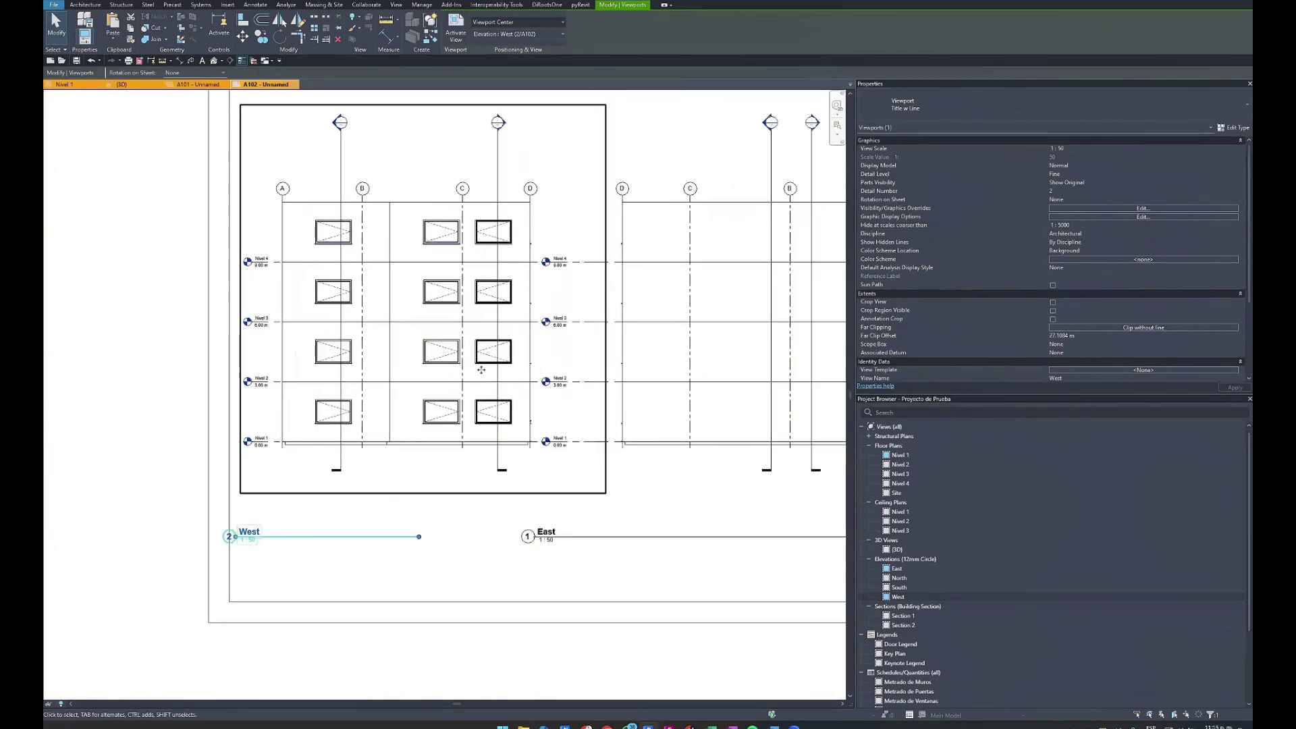
key("Left")
key("Left")
key("Left")
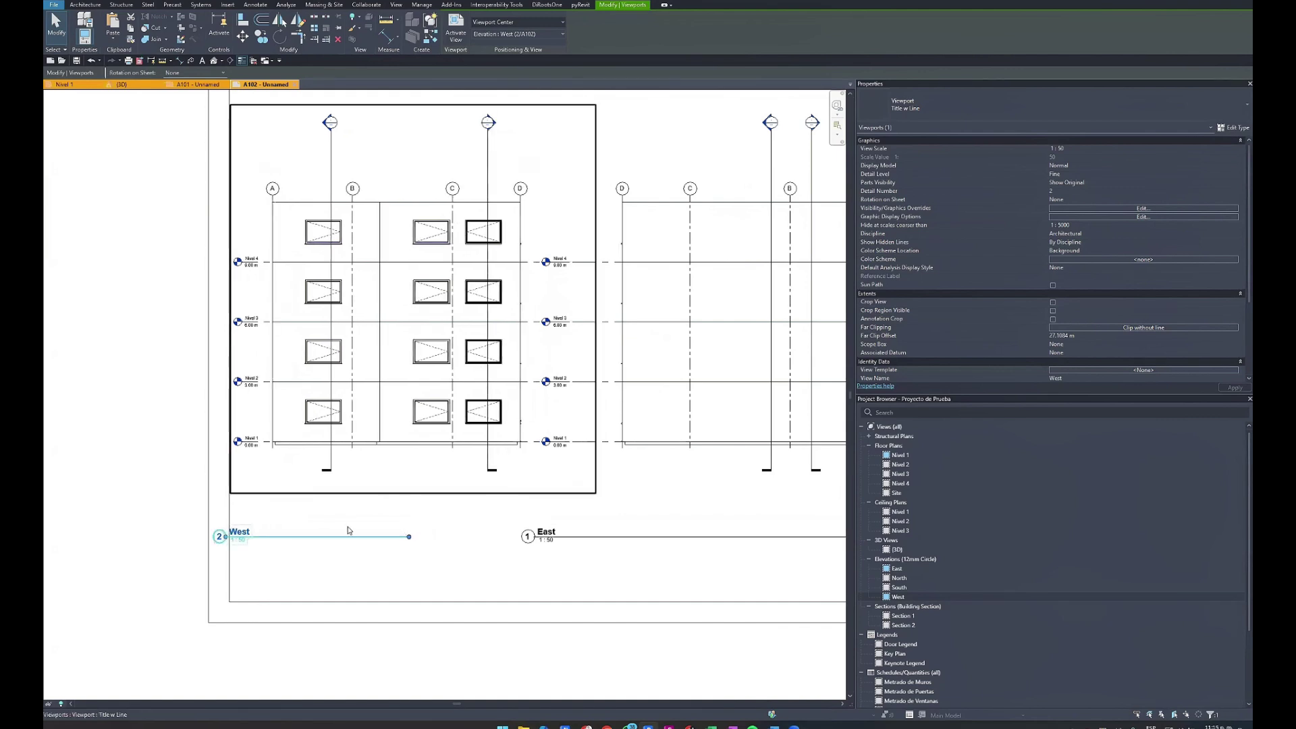
left_click(350, 531)
left_click(283, 538)
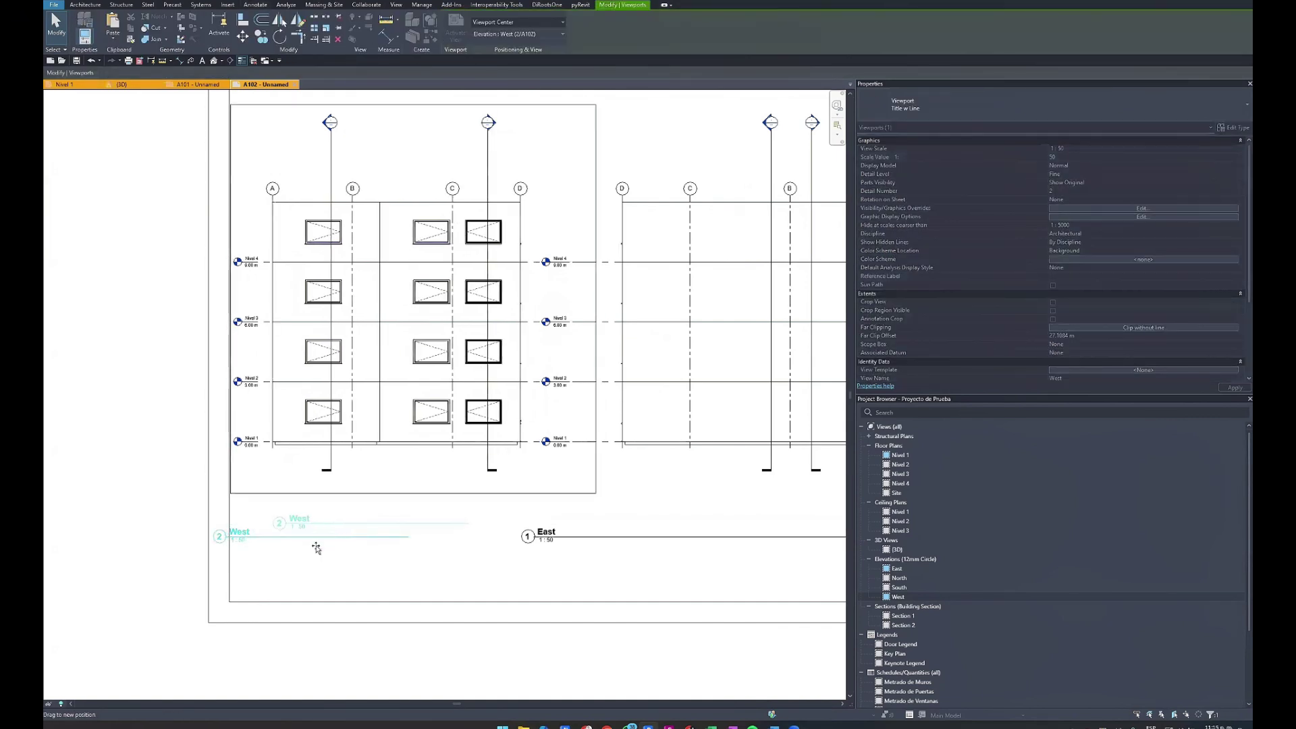
left_click_drag(228, 536, 271, 527)
double_click(270, 527)
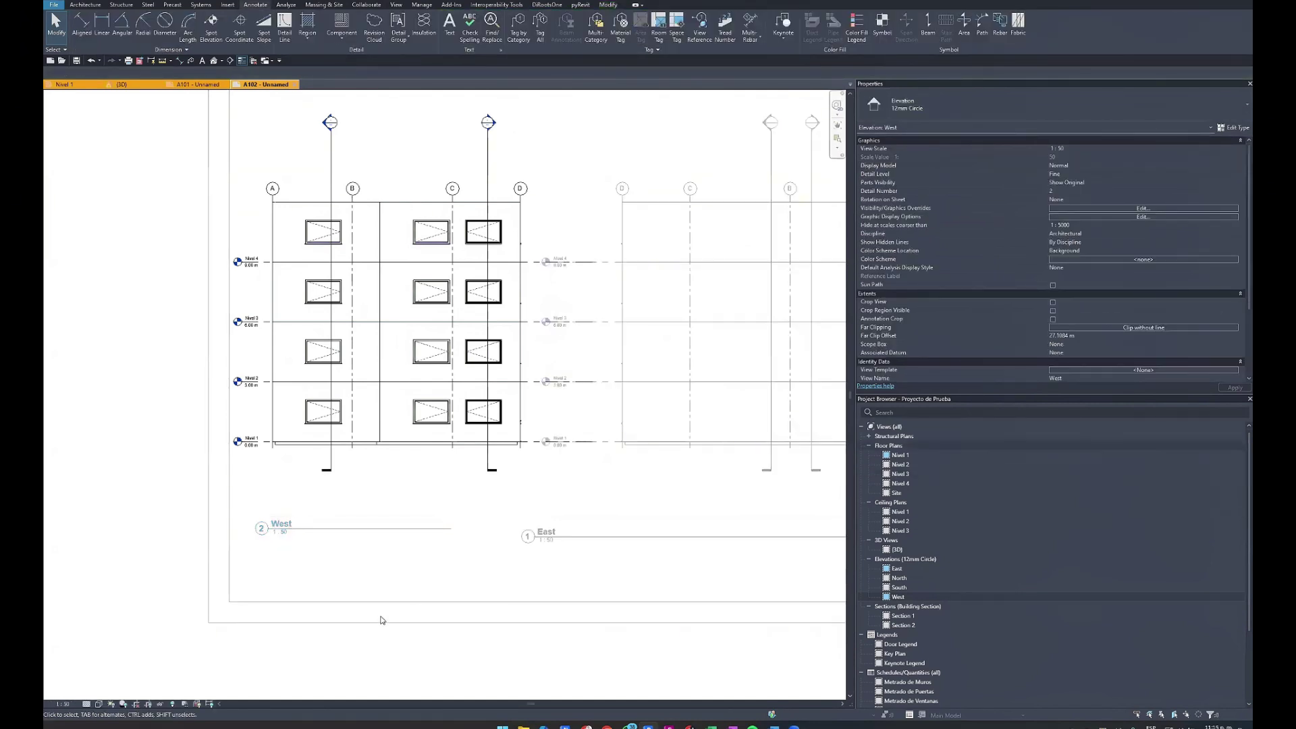
double_click(423, 460)
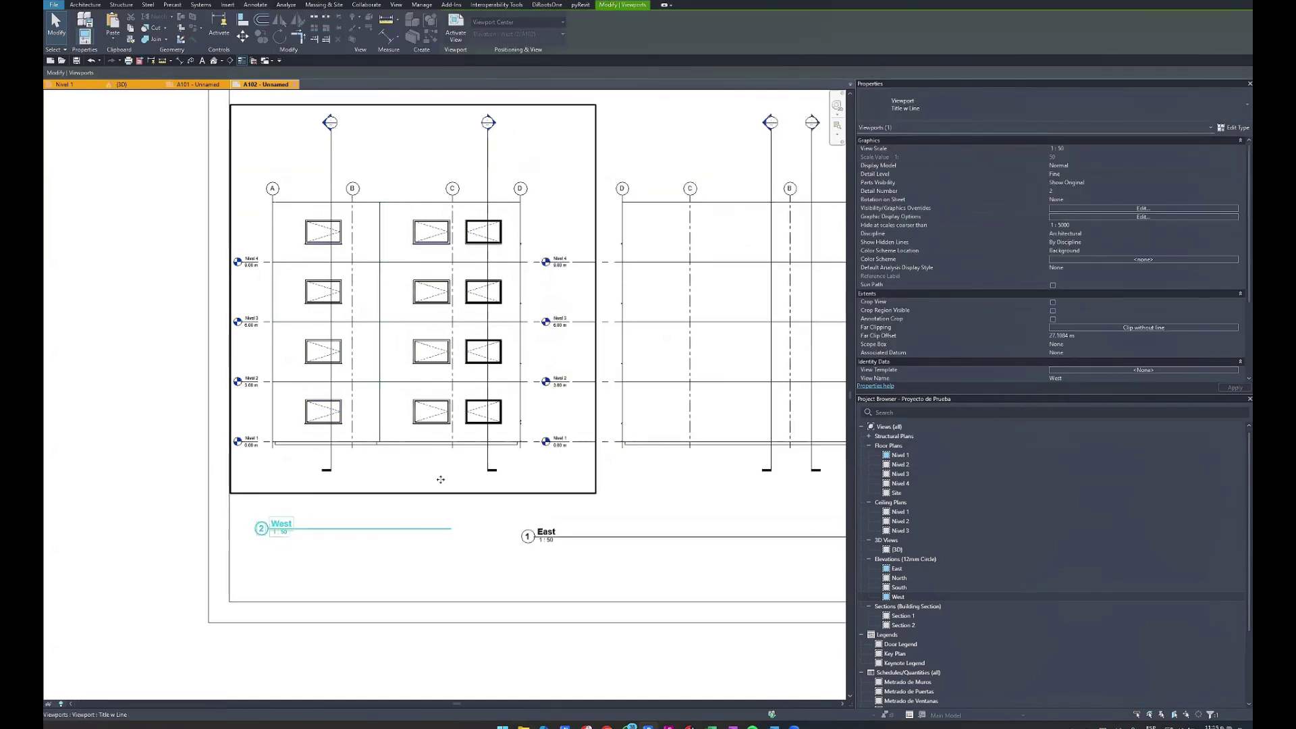
left_click(290, 530)
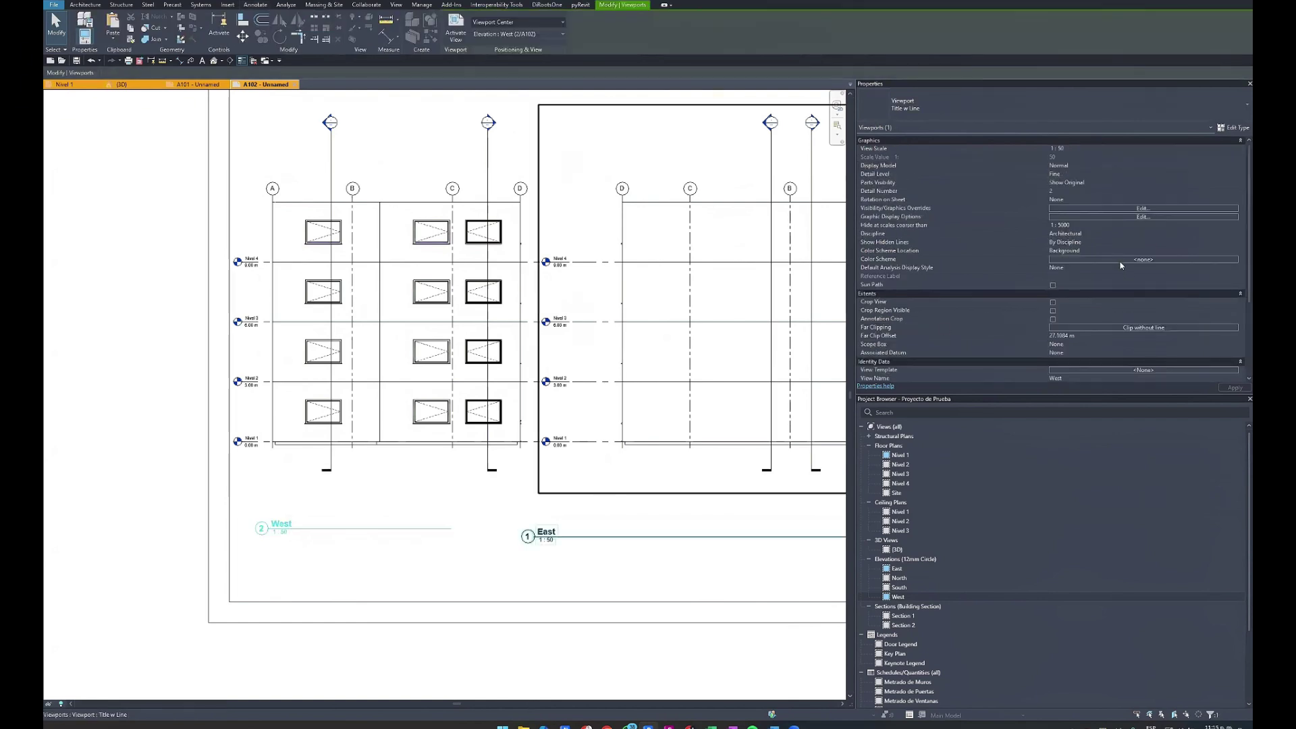
Change the West elevation's View Name in Properties to 'Elevacion Este'.
scroll(1108, 267, "down", 2)
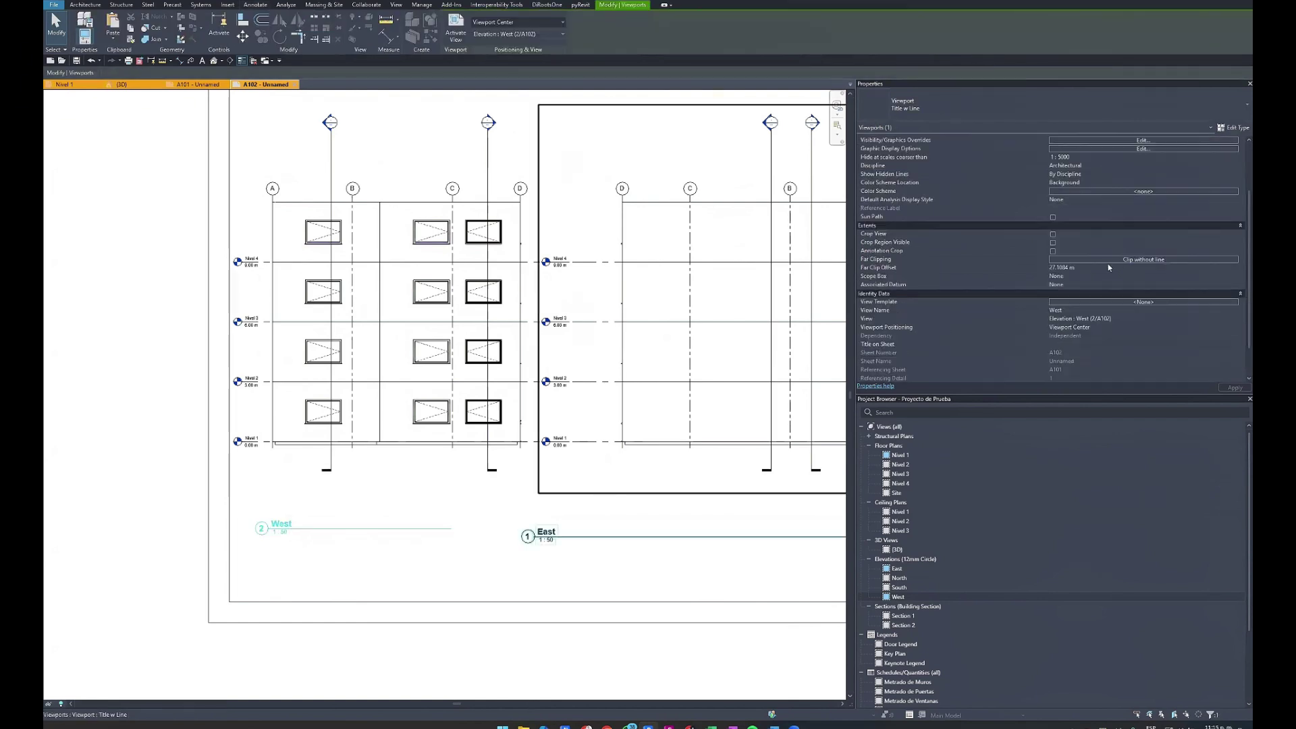
left_click(1104, 310)
type("Elevacion")
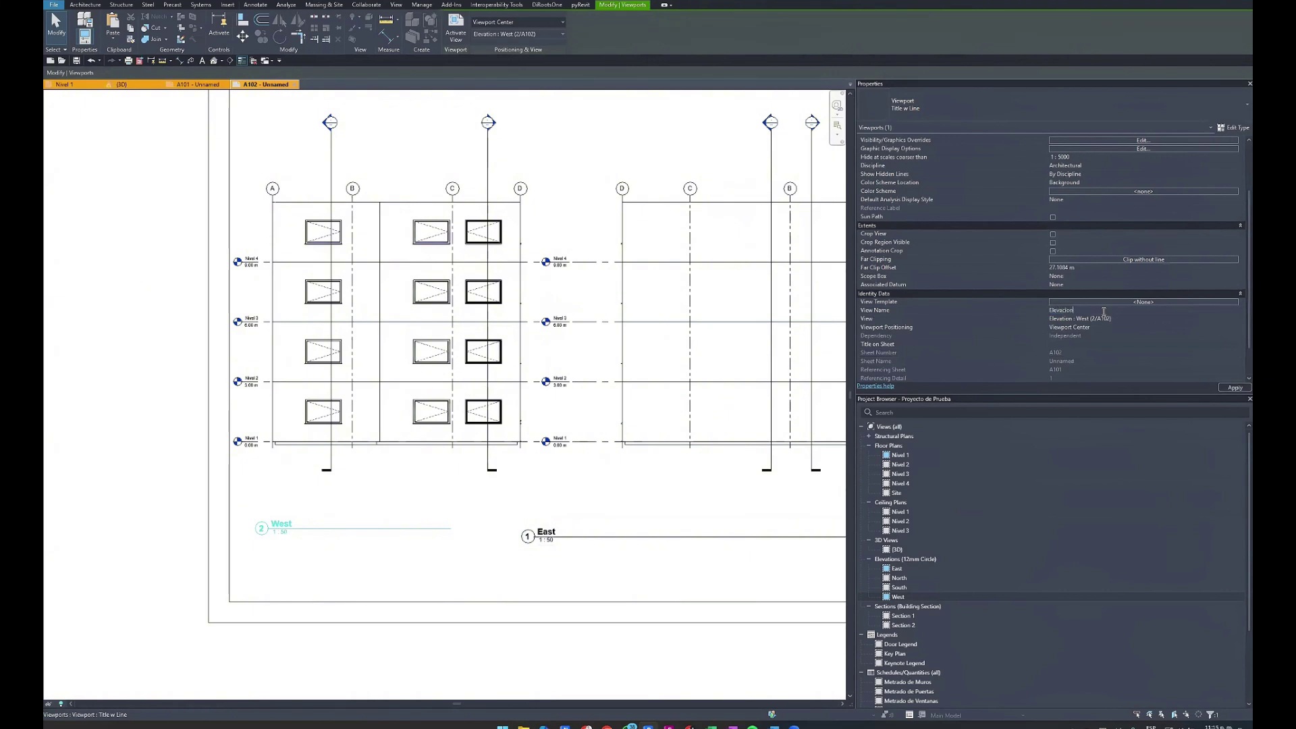
type(" Este")
key("Return")
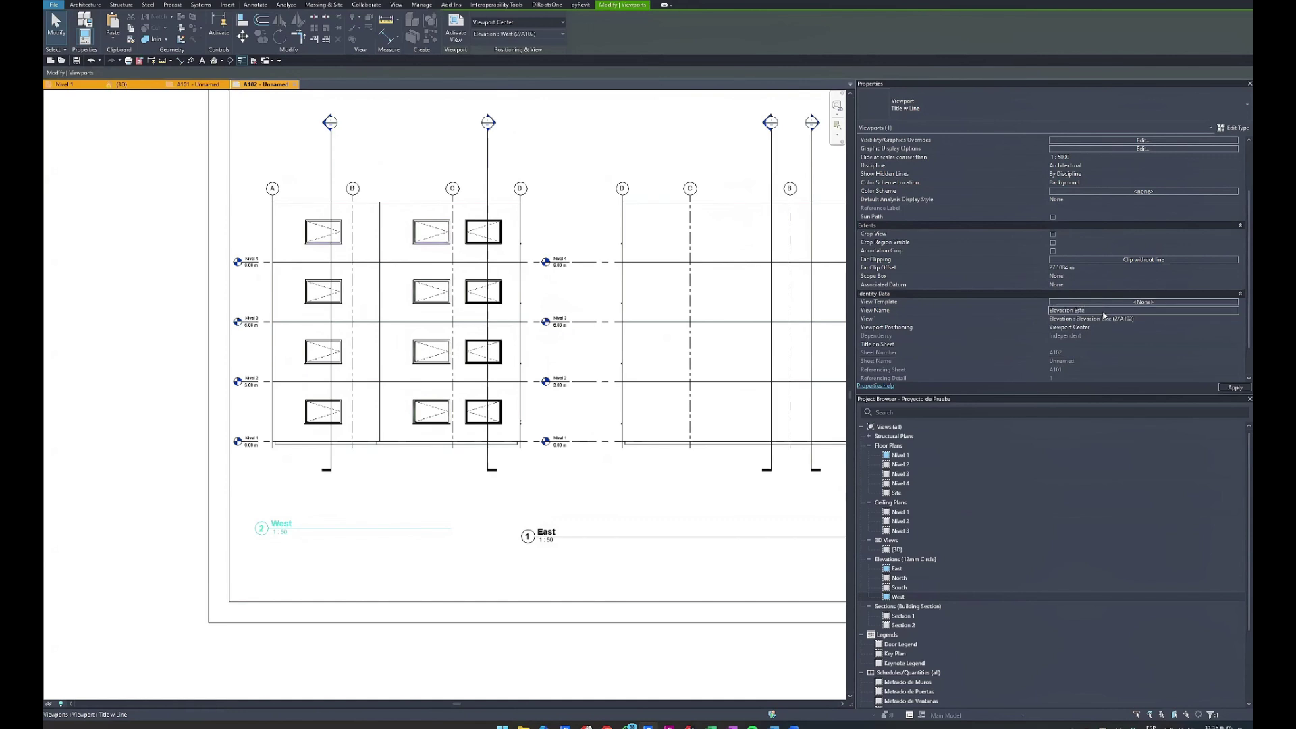
left_click(352, 571)
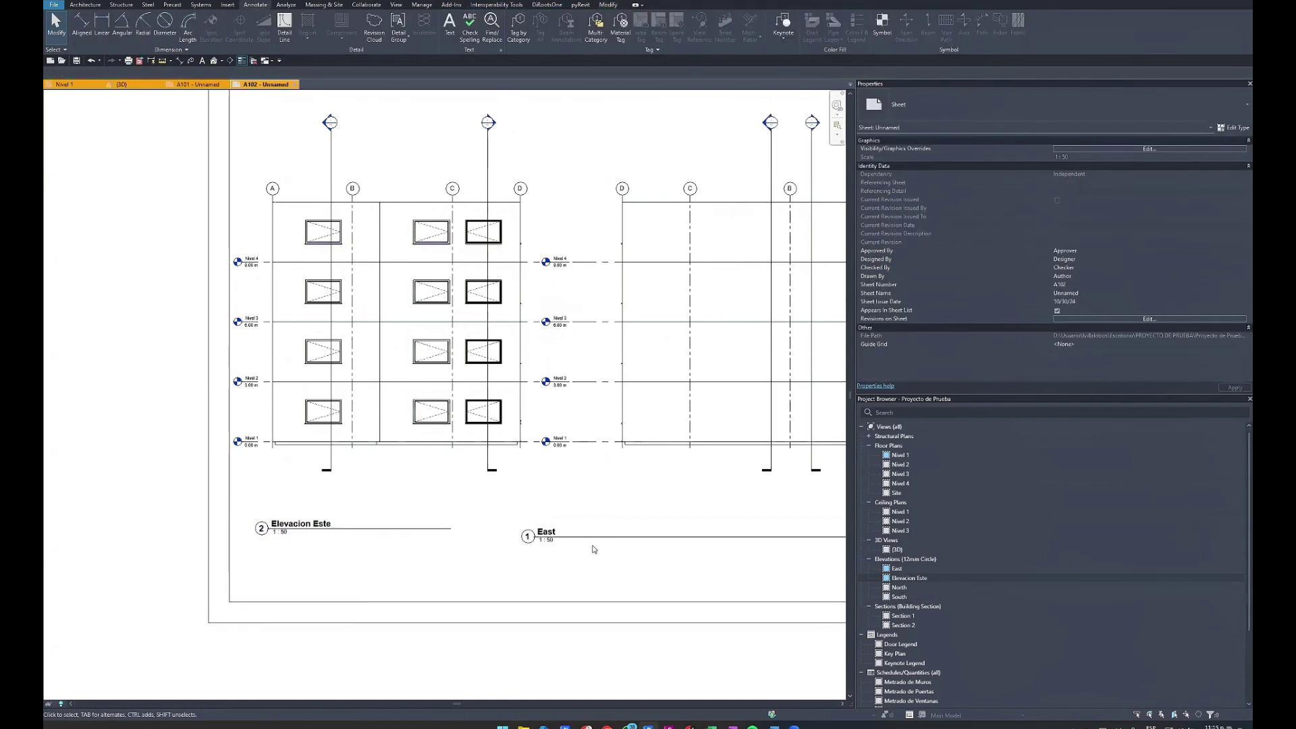
scroll(588, 538, "down", 1)
Try giving the Elevacion Este viewport detail number 1, dismissing the duplicate-number warning.
left_click(367, 527)
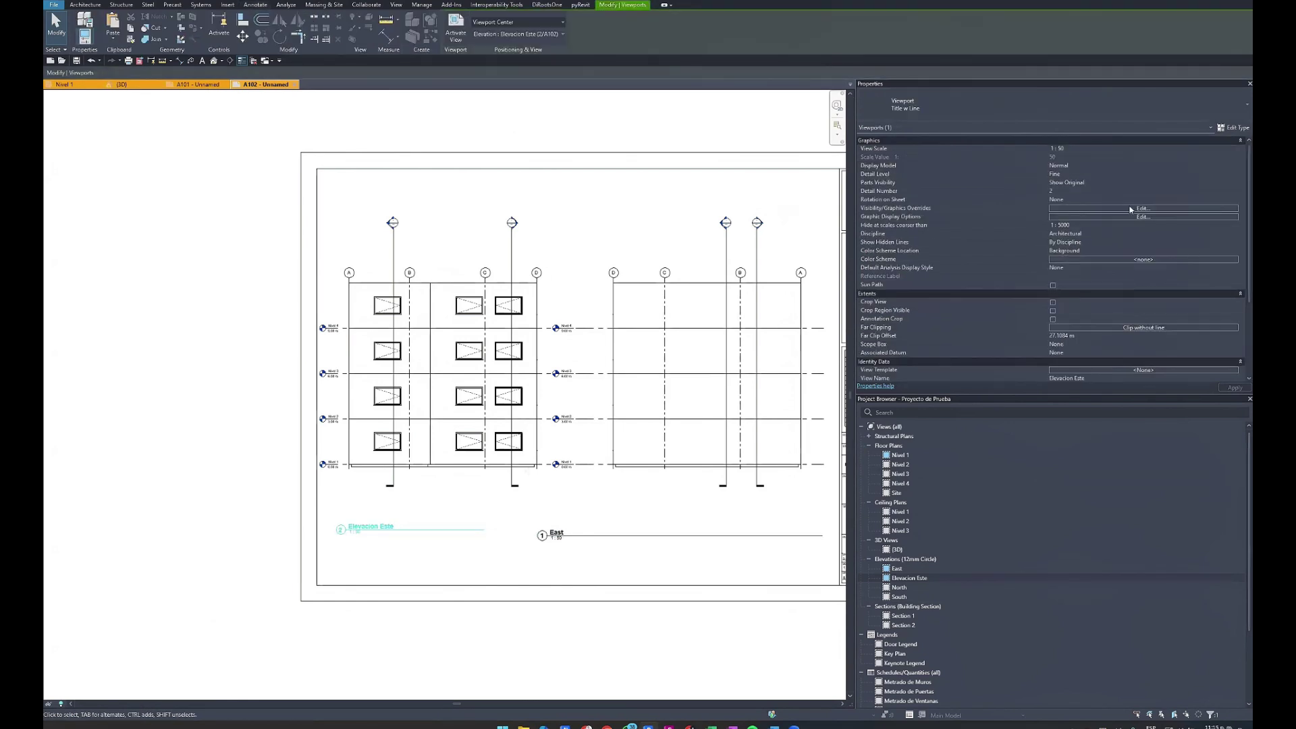
left_click(1062, 193)
type("1")
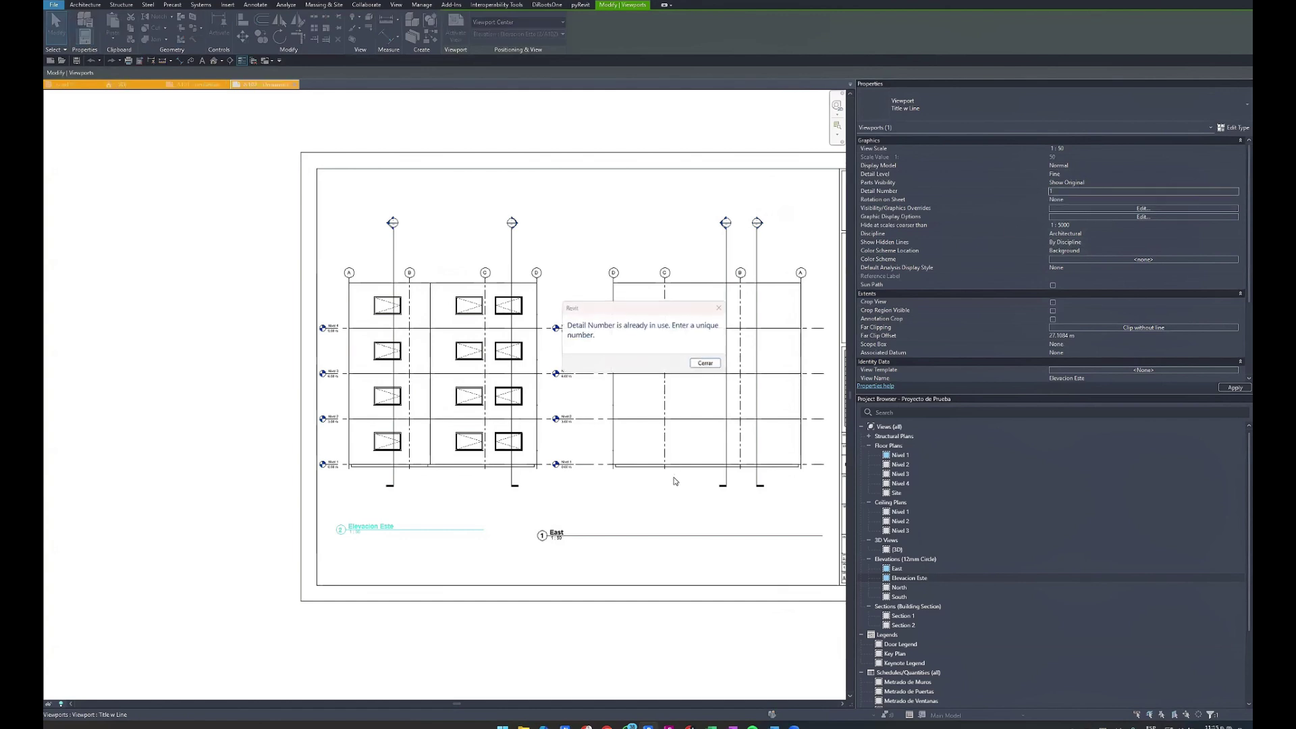
left_click(699, 366)
Change the East viewport's detail number to 22 and apply it.
left_click(557, 535)
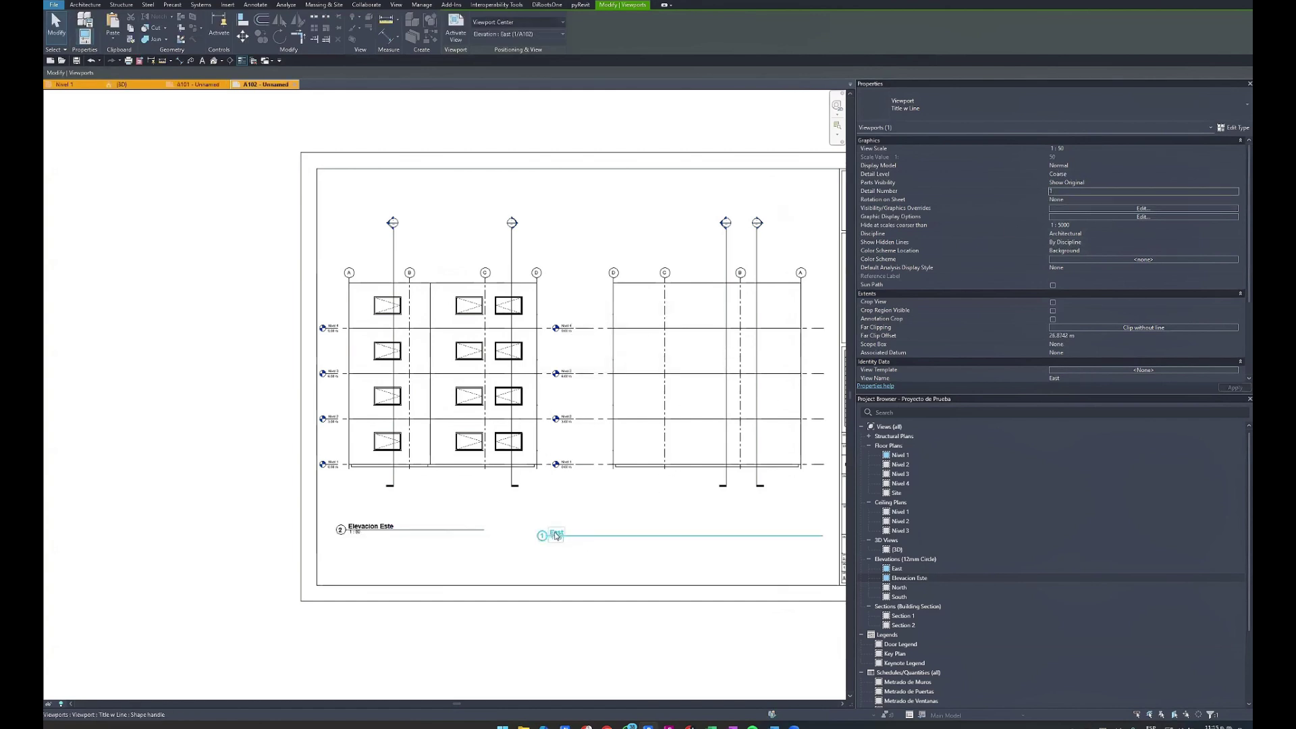
left_click(1067, 191)
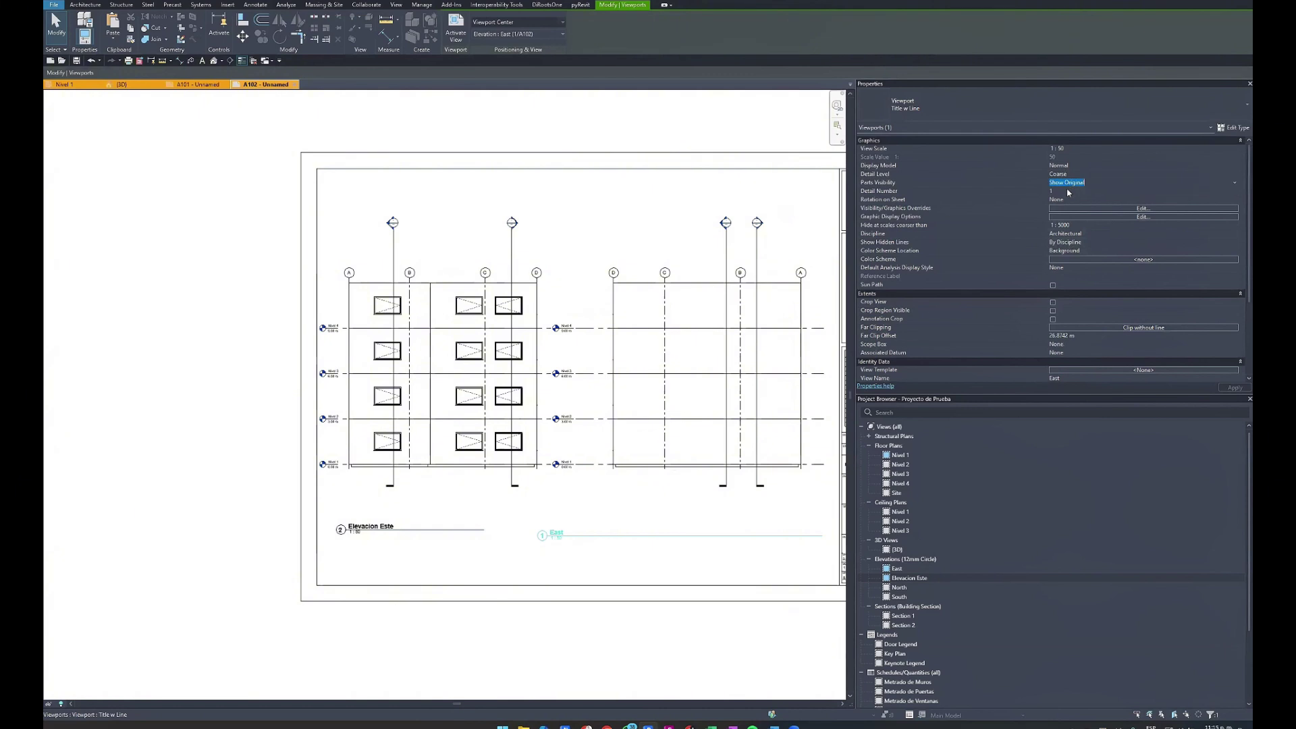
type("2")
key("Tab")
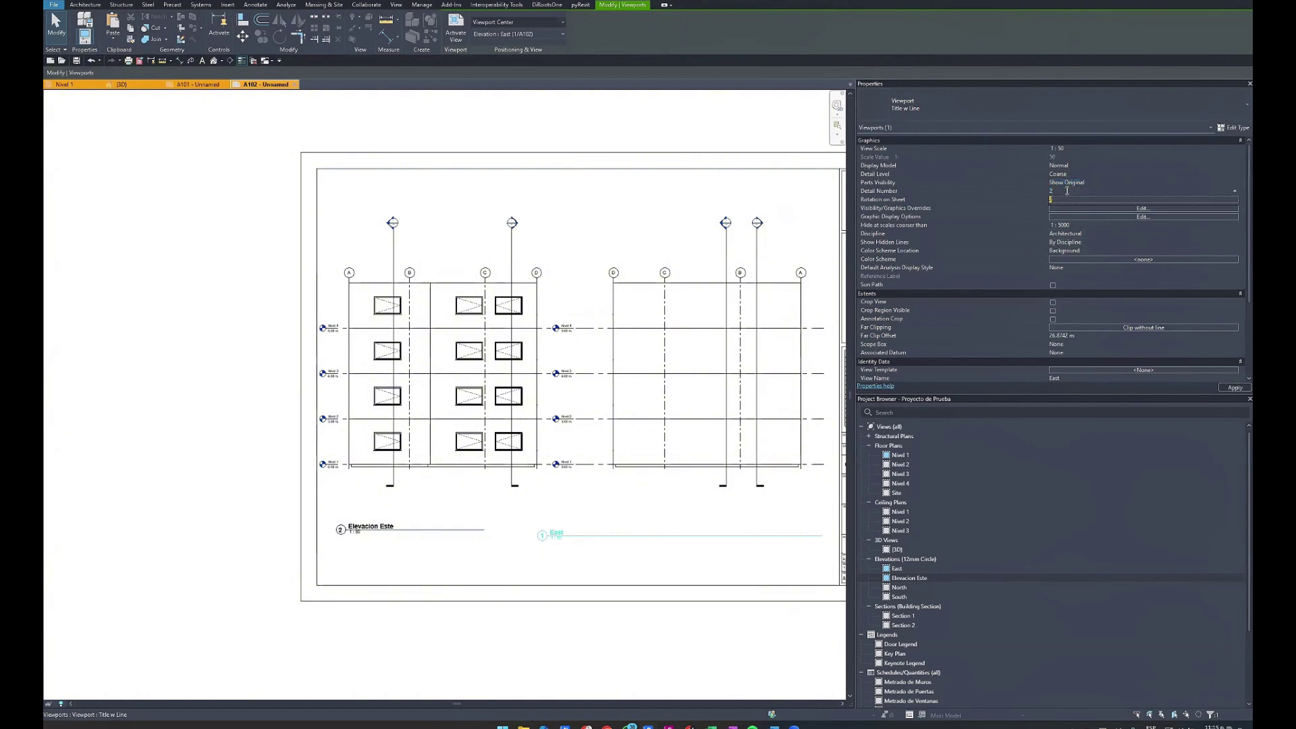
left_click(342, 536)
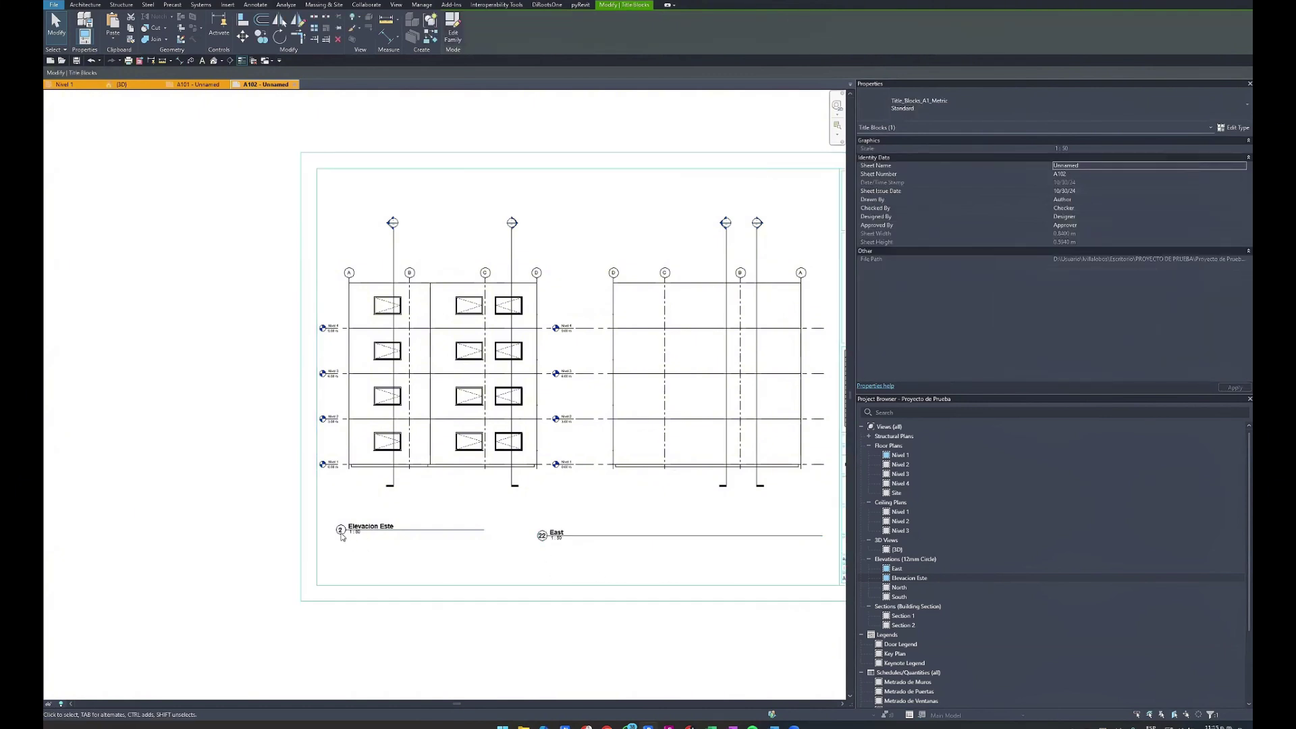
Set the Elevacion Este viewport's detail number to 1.
left_click(1075, 193)
type("6")
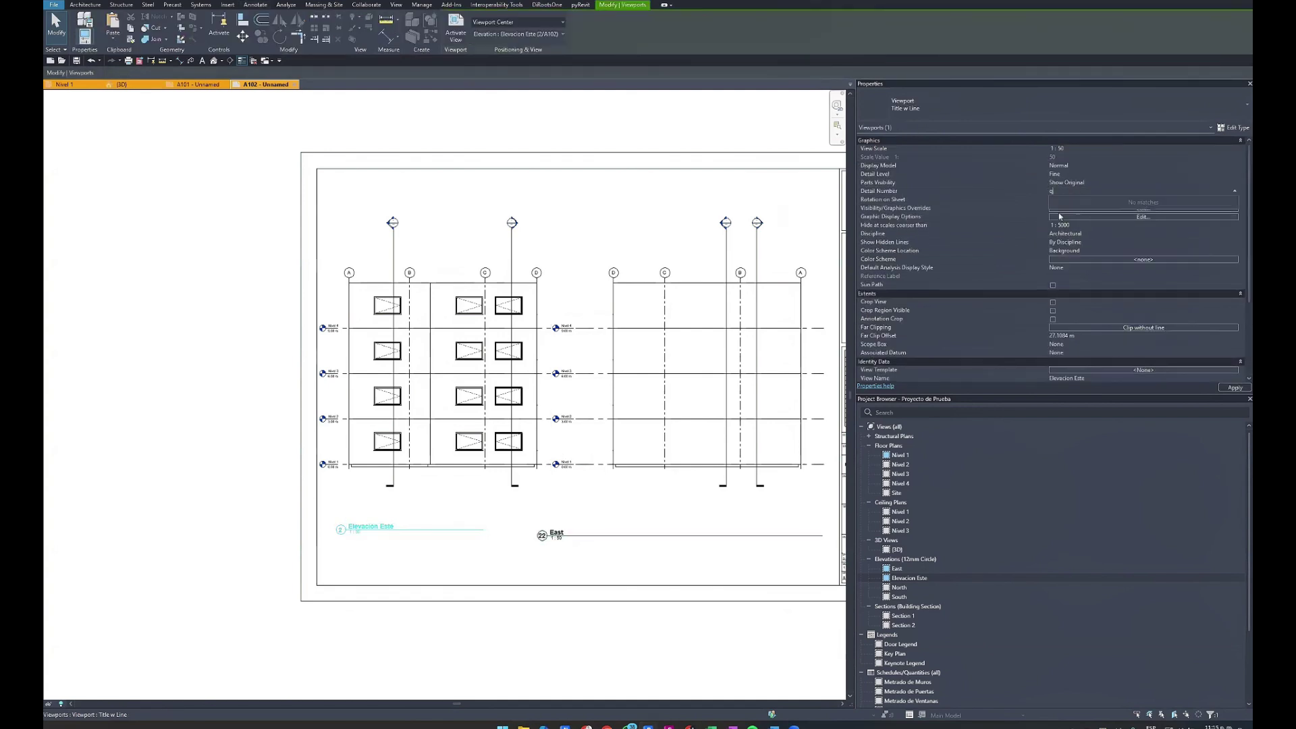
key("BackSpace")
type("1")
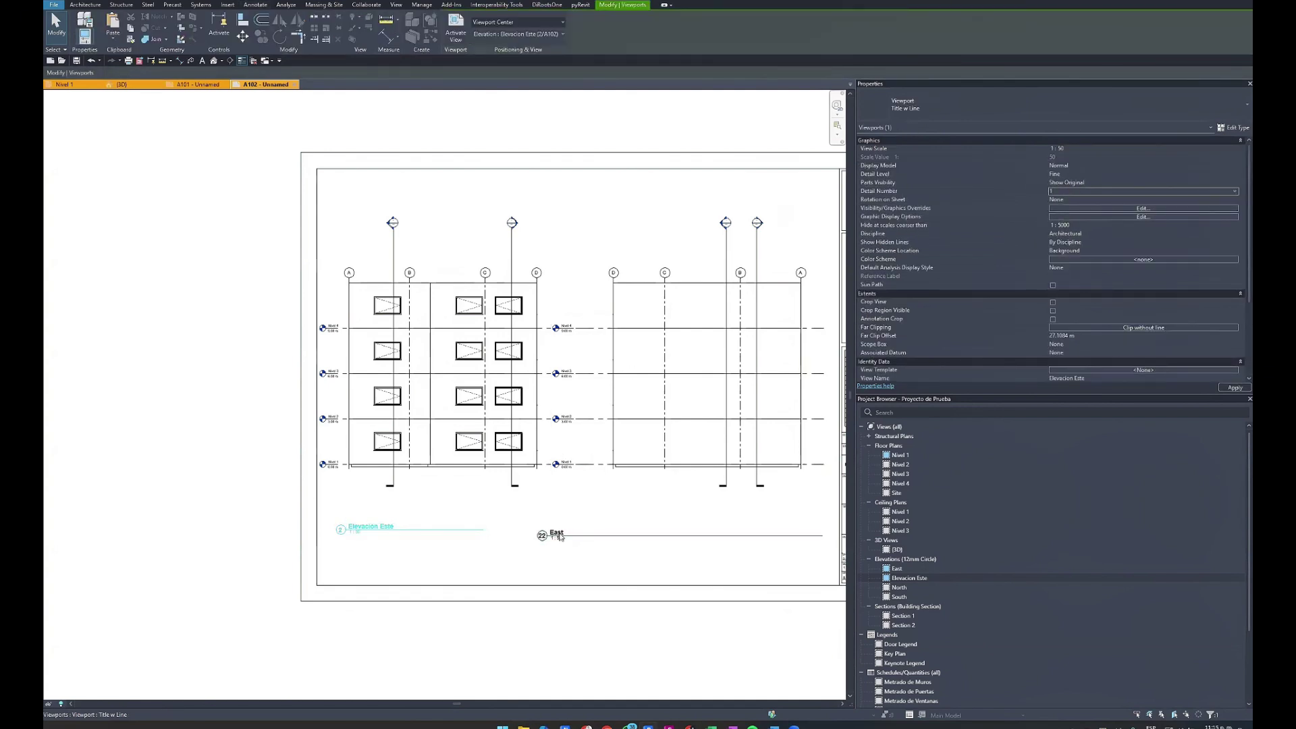
left_click(560, 538)
scroll(559, 537, "up", 3)
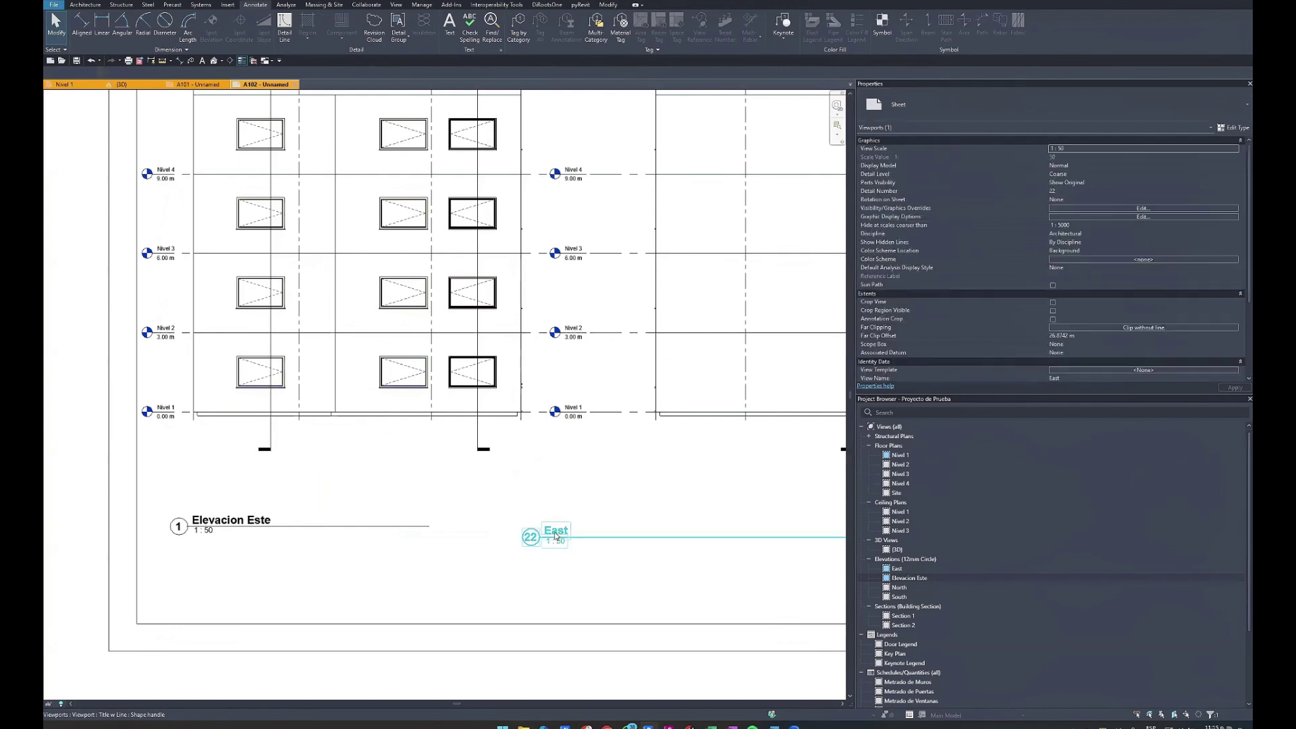
Activate the East viewport and rename its view to Elevación Sur.
double_click(555, 535)
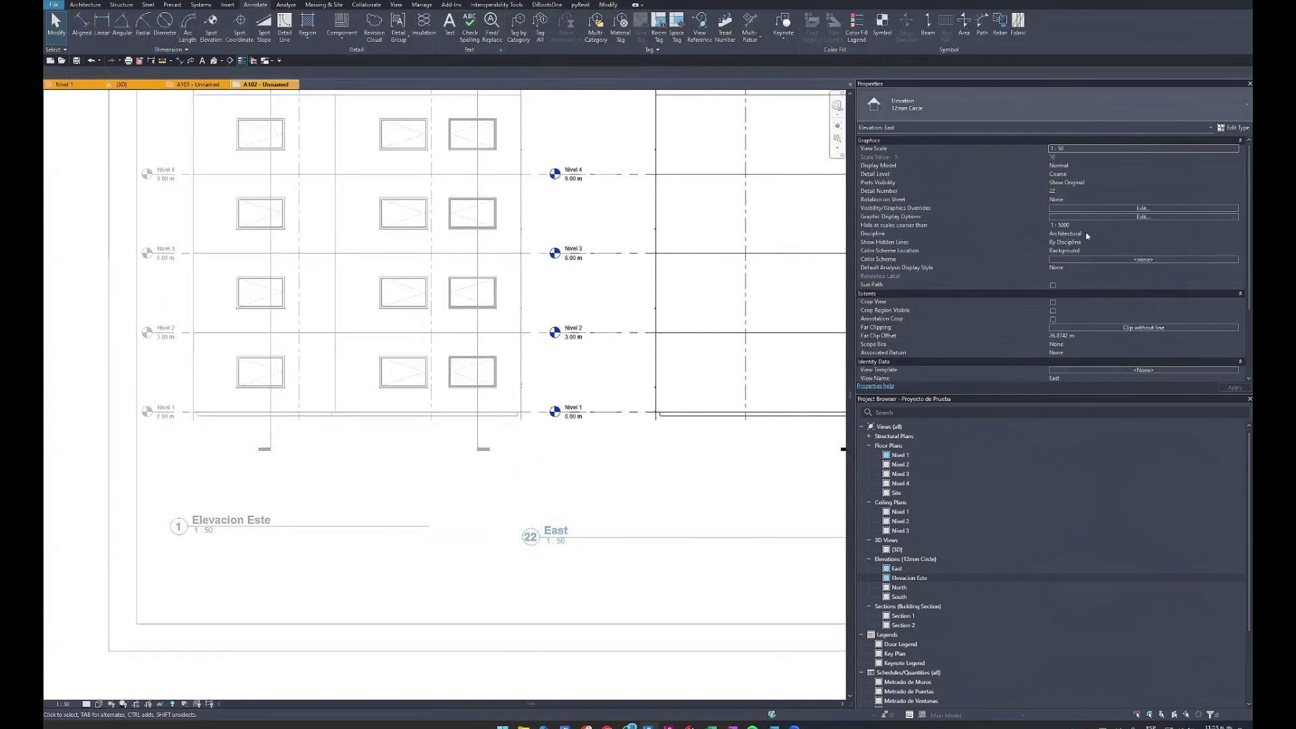
scroll(1081, 313, "down", 3)
type("levación Su")
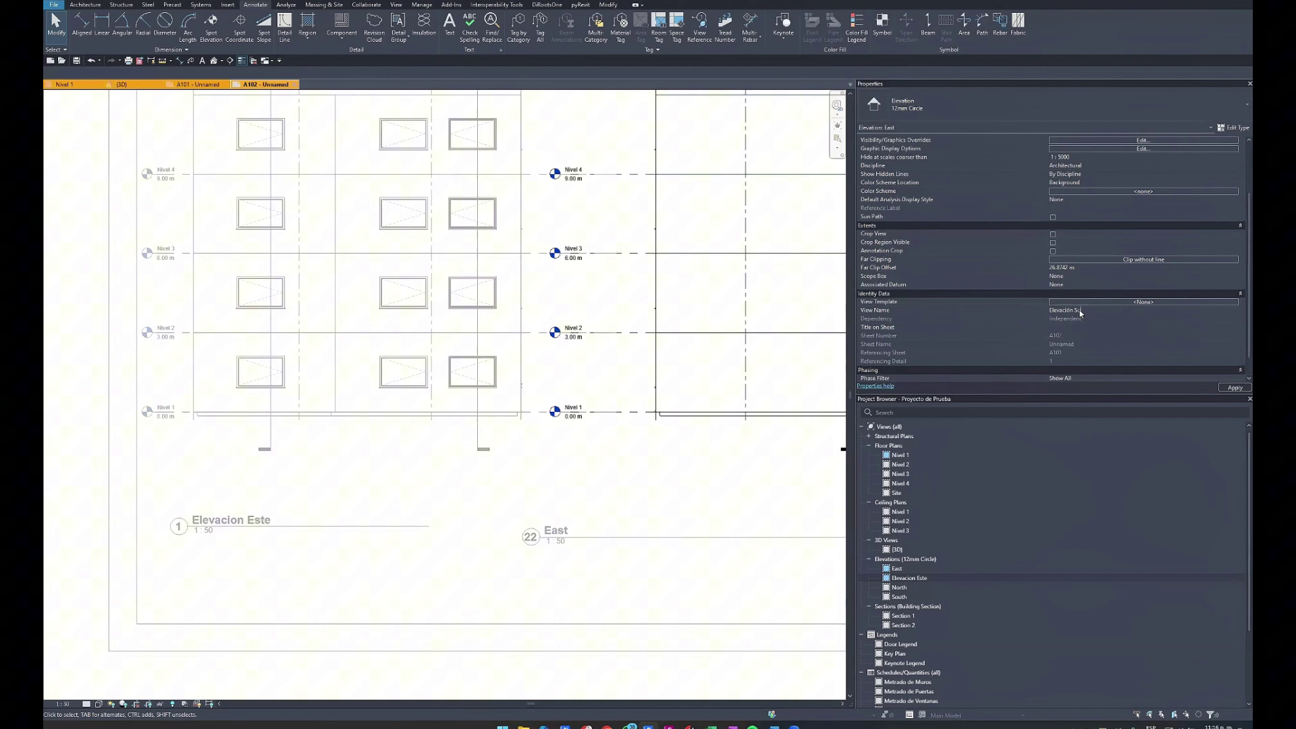
key("Return")
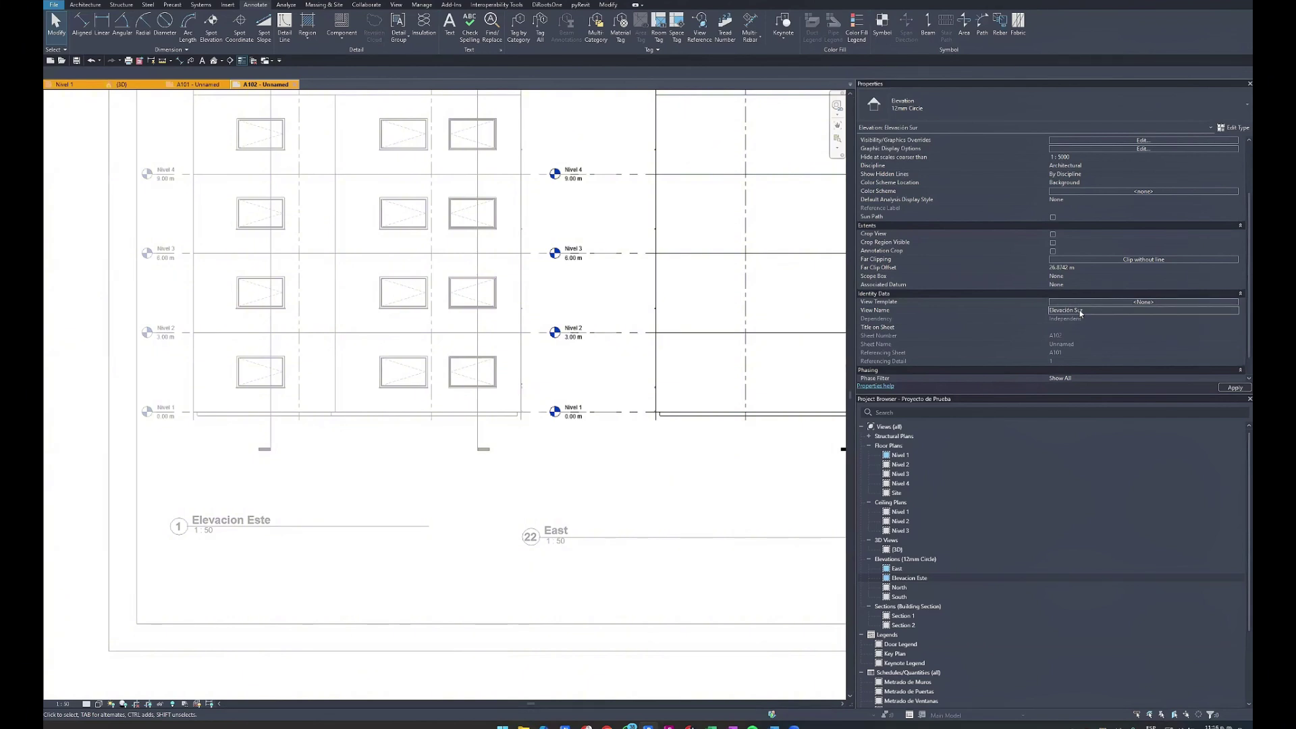
scroll(1089, 183, "up", 3)
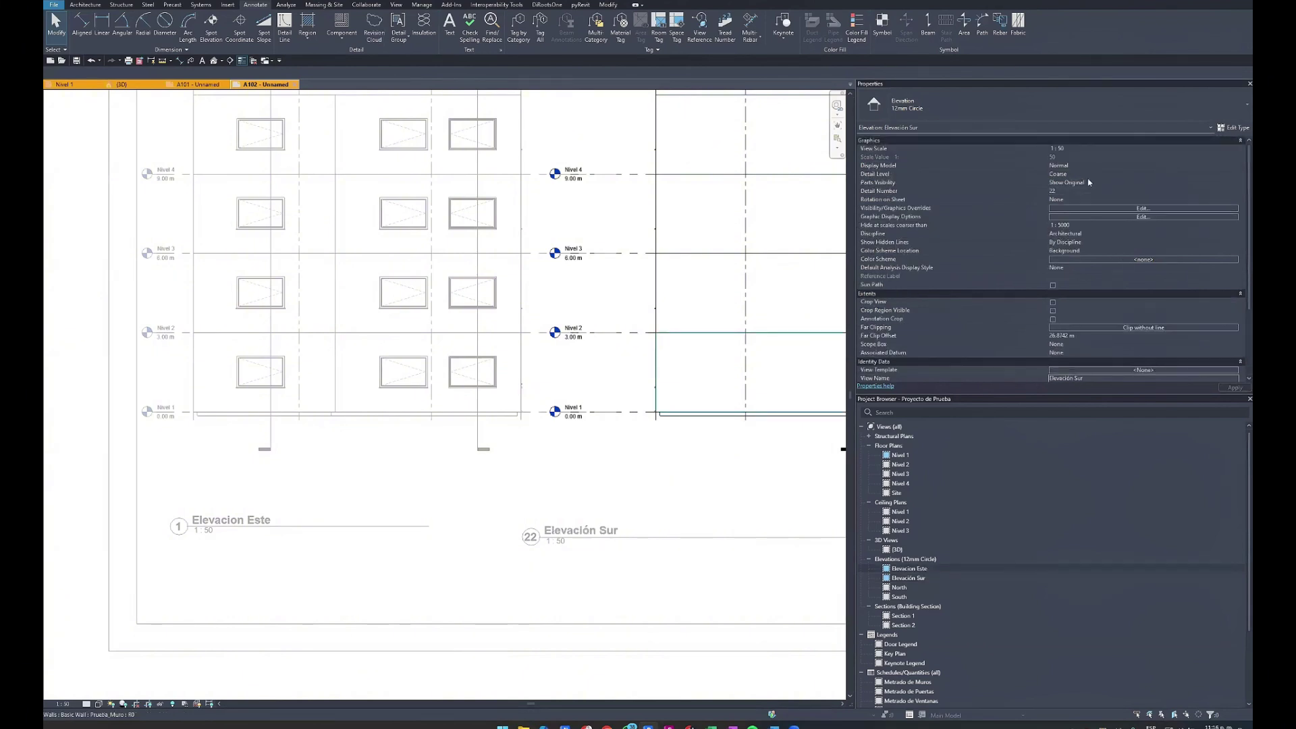
Give the Elevación Sur viewport detail number 2 and return to the whole sheet.
left_click(1068, 191)
type("2")
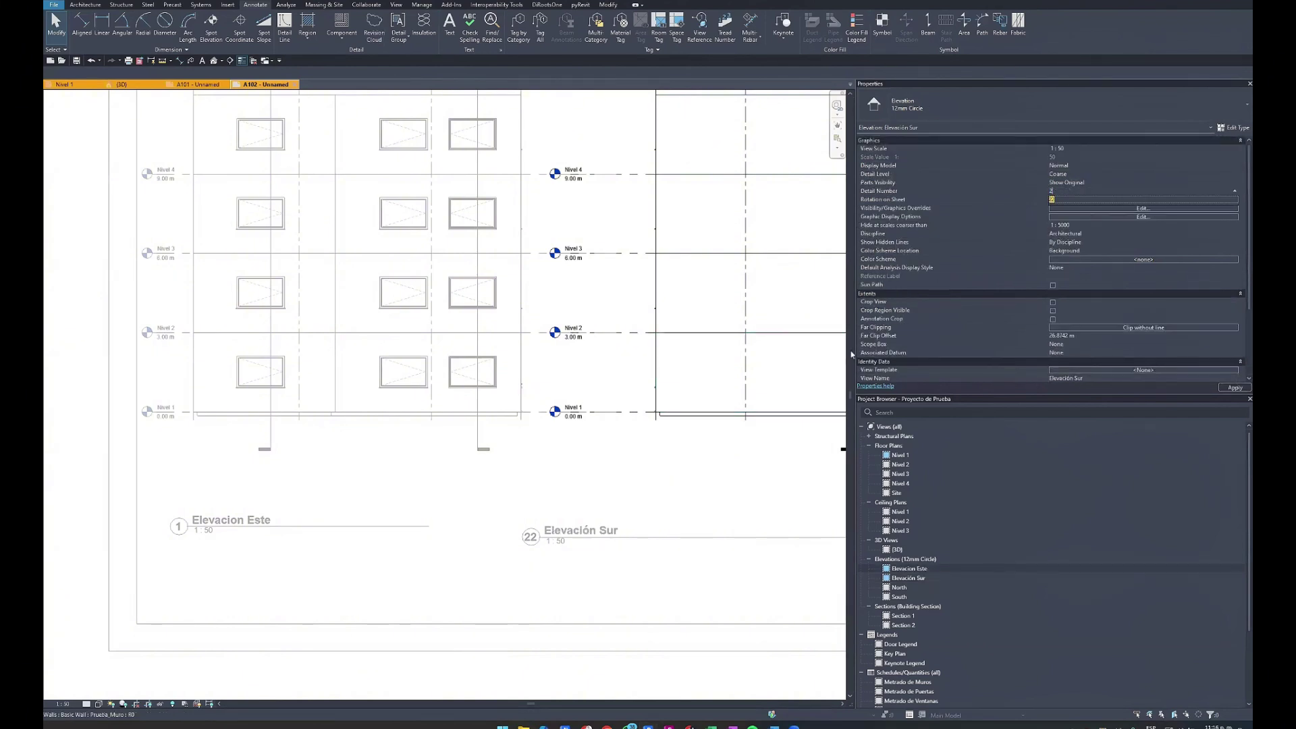
key("Return")
scroll(625, 408, "down", 5)
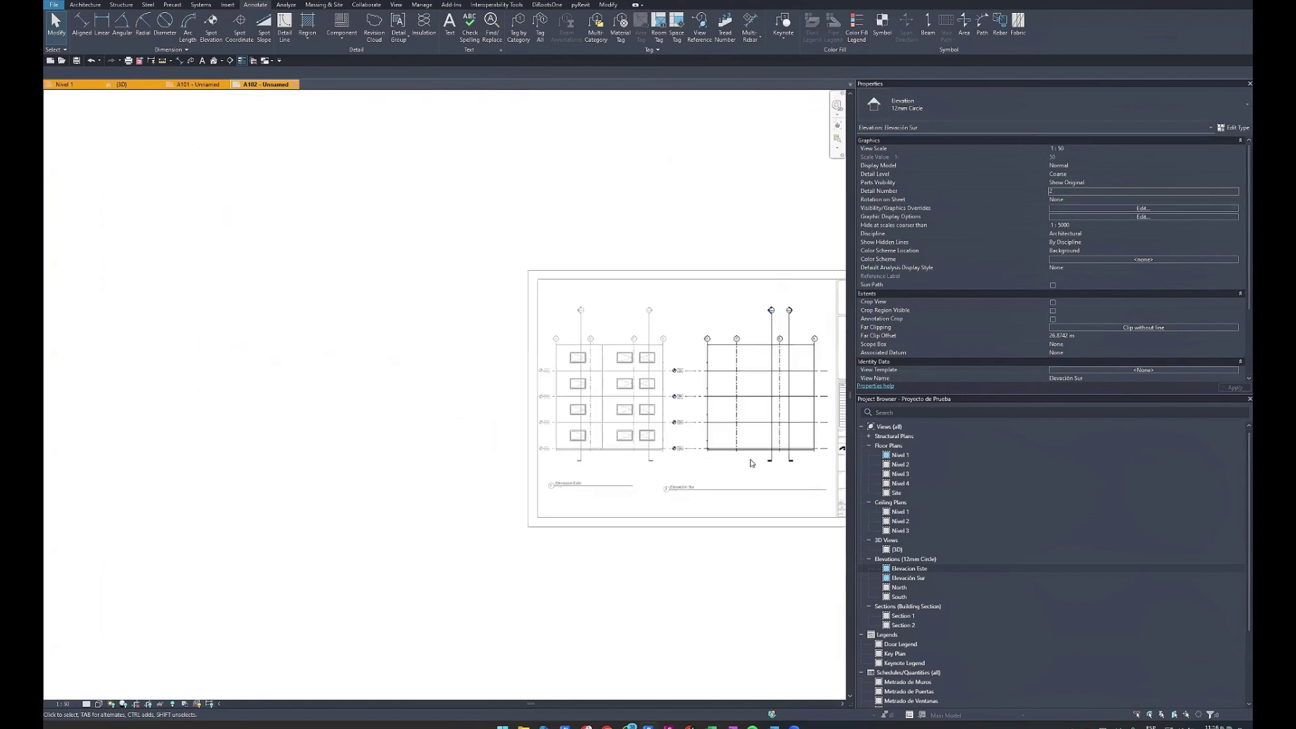
scroll(625, 408, "down", 2)
key("Escape")
scroll(625, 408, "up", 3)
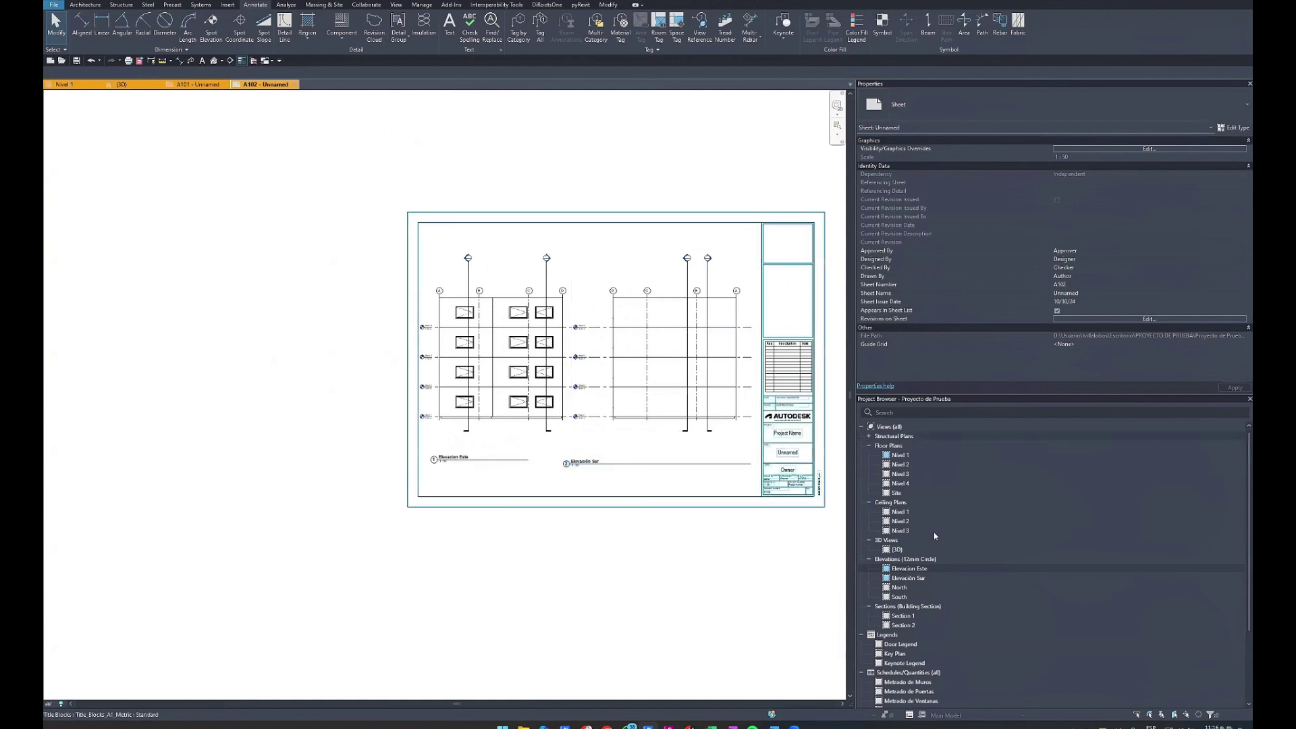
Create new sheet A103 with the A1 title block.
scroll(933, 532, "down", 3)
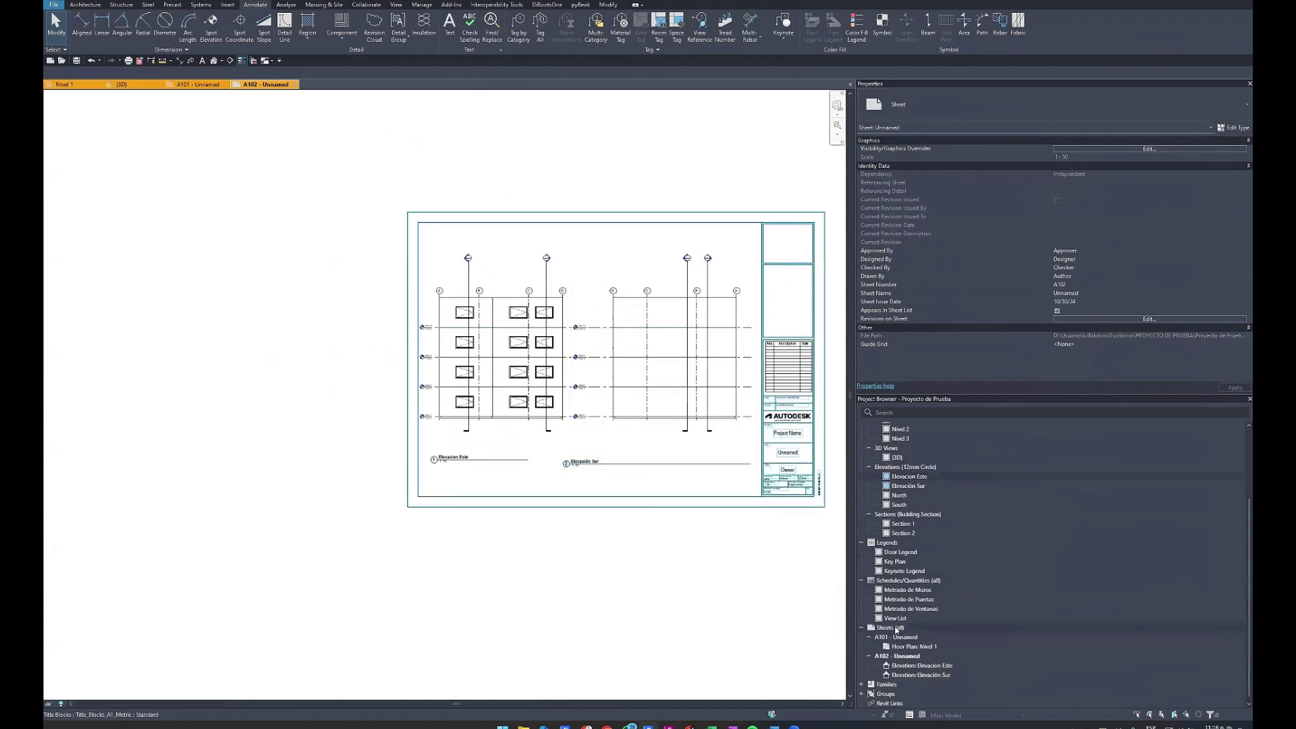
right_click(889, 628)
left_click(912, 638)
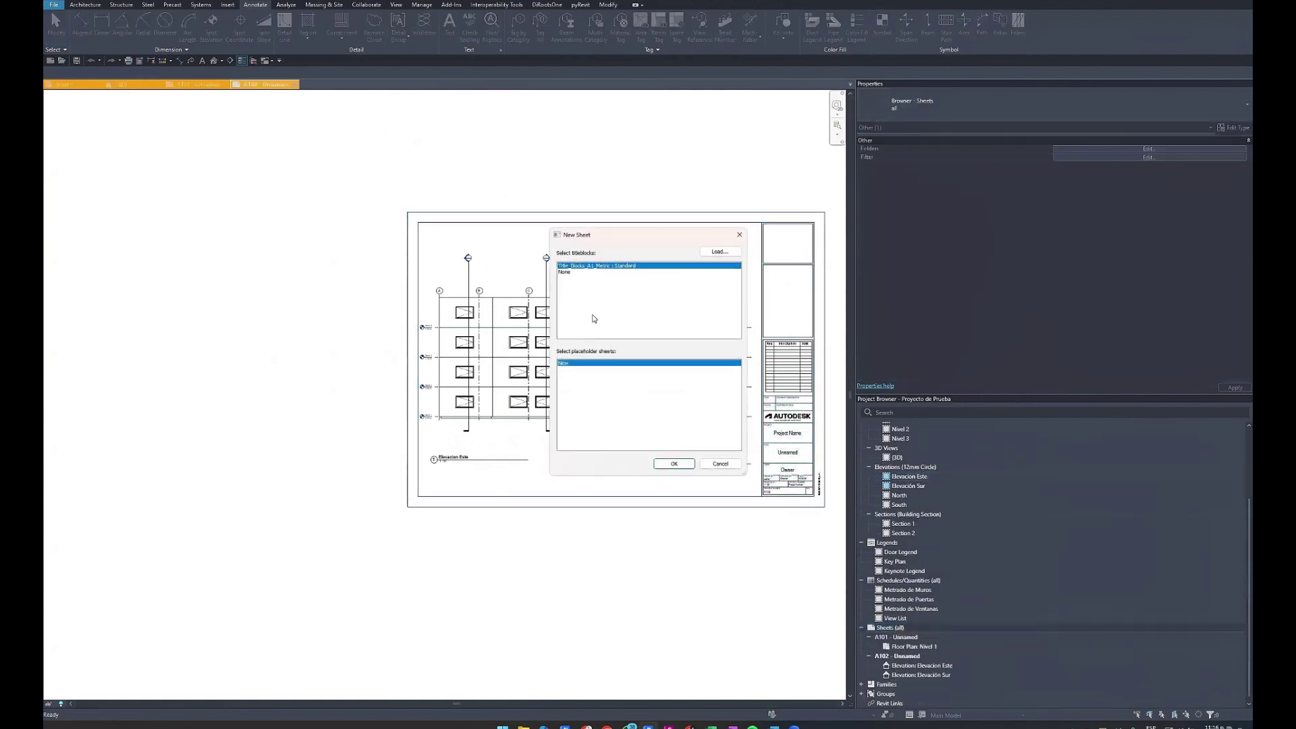
left_click(668, 466)
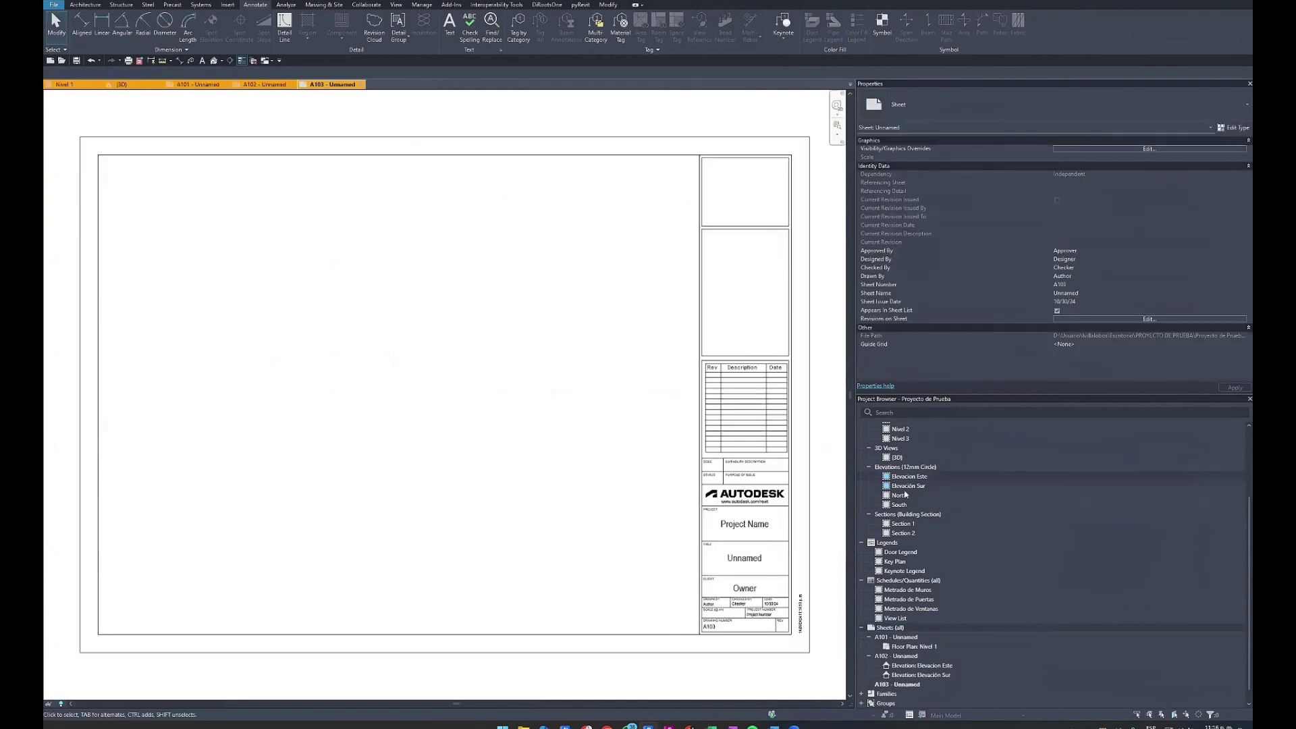
Open the Section 1 and Section 2 views, then close them and return to A103.
scroll(898, 502, "down", 1)
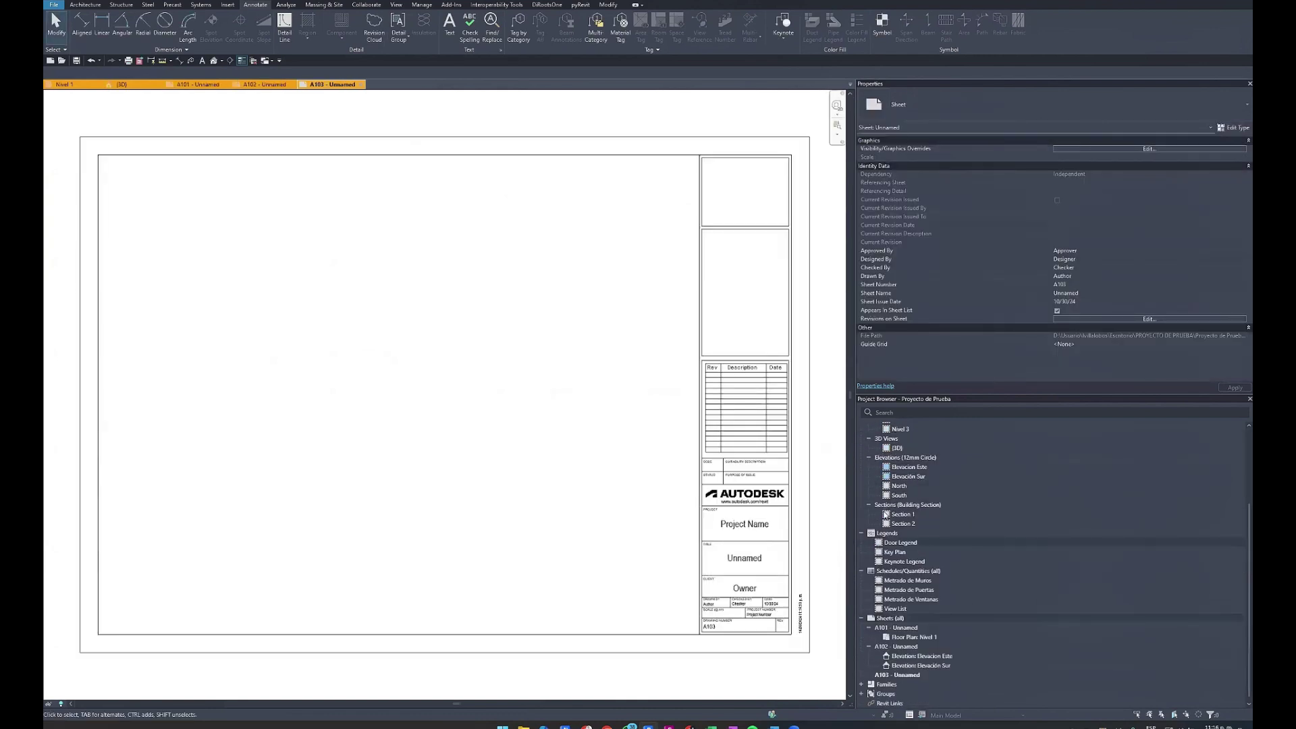
double_click(901, 515)
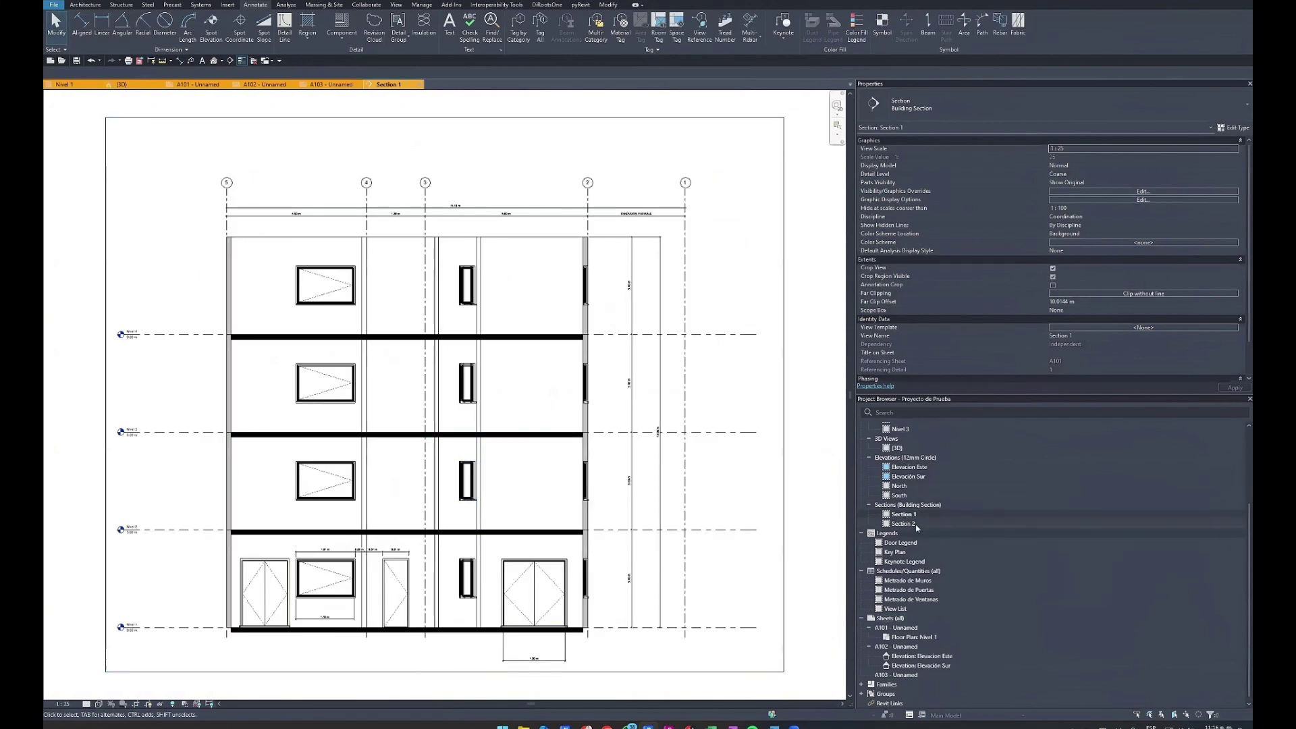
double_click(915, 526)
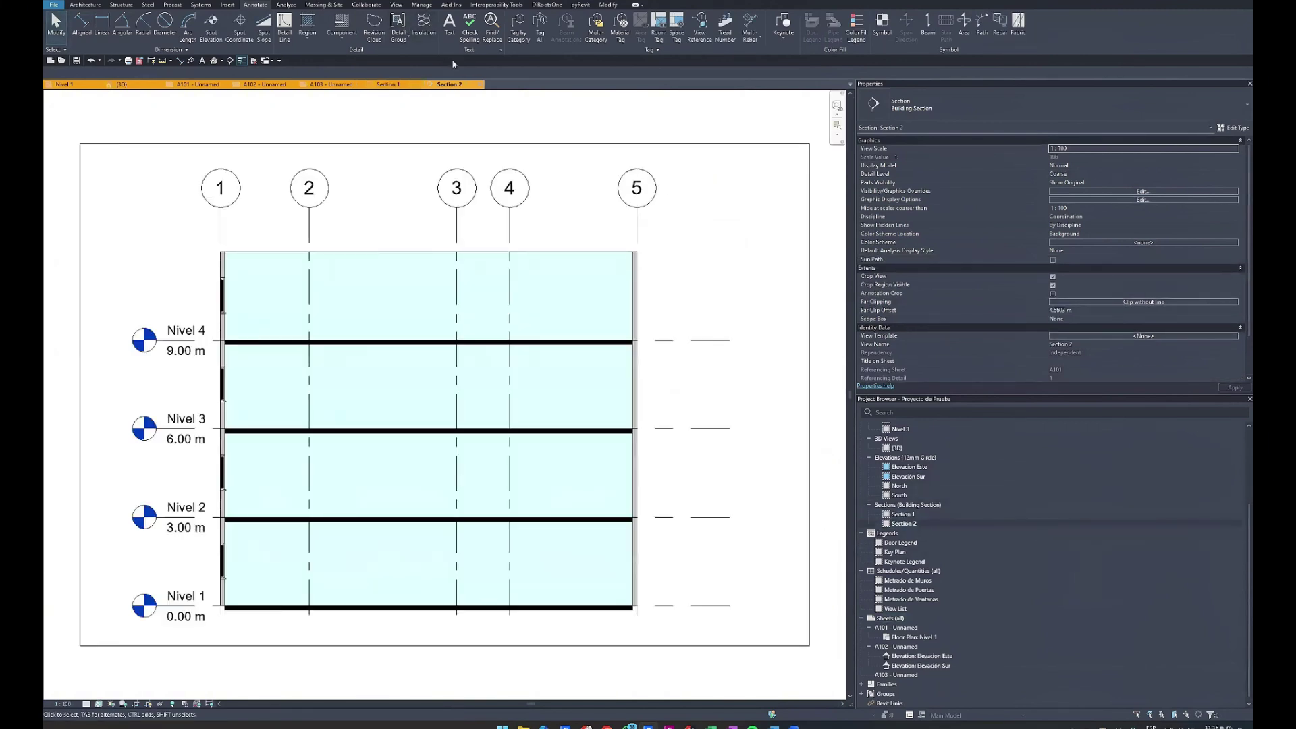
left_click(479, 87)
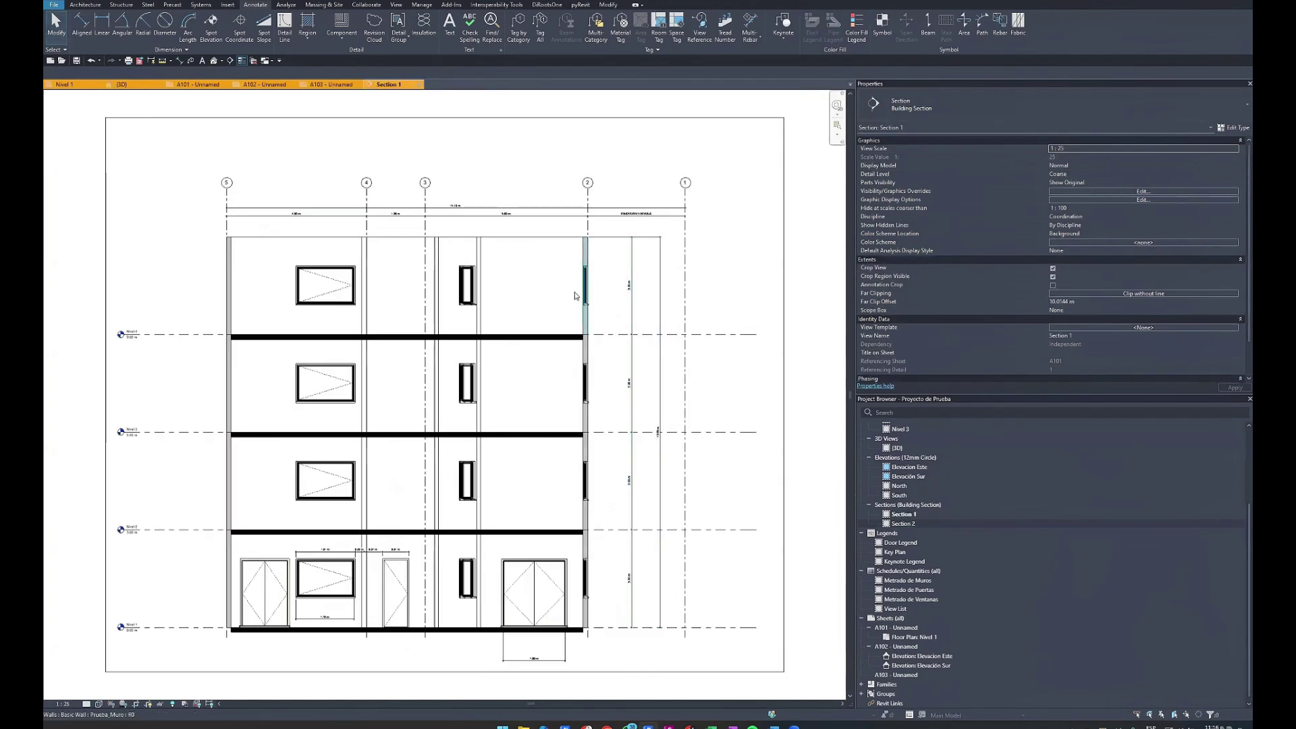
scroll(556, 305, "down", 2)
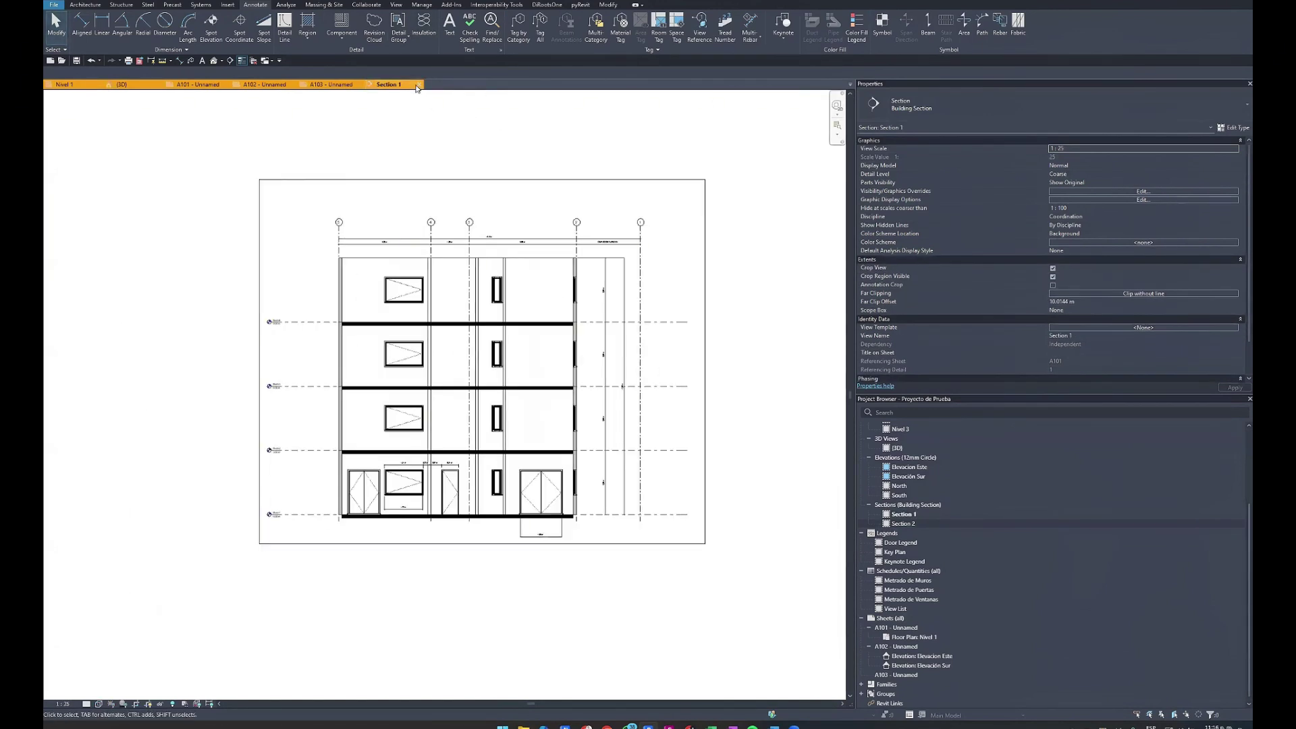
left_click(417, 85)
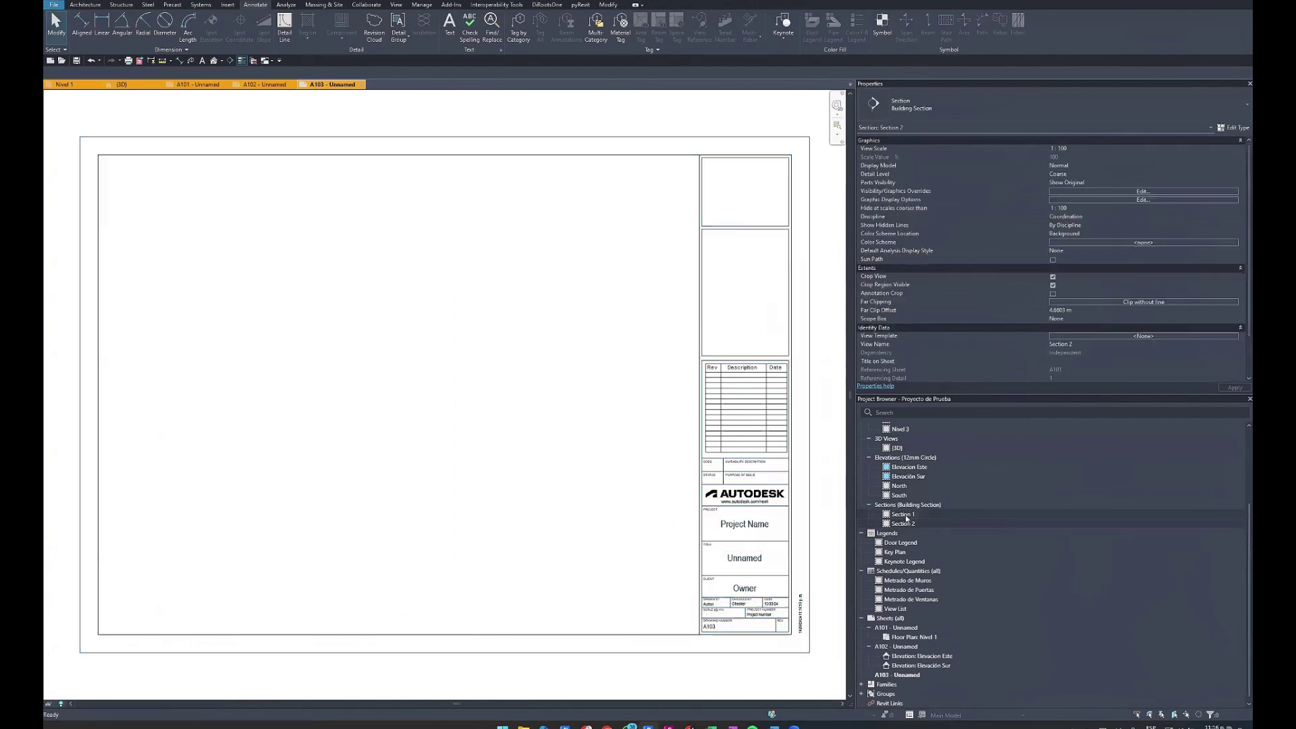
Place the Section 1 view onto sheet A103 and check the title block.
left_click_drag(888, 518, 532, 453)
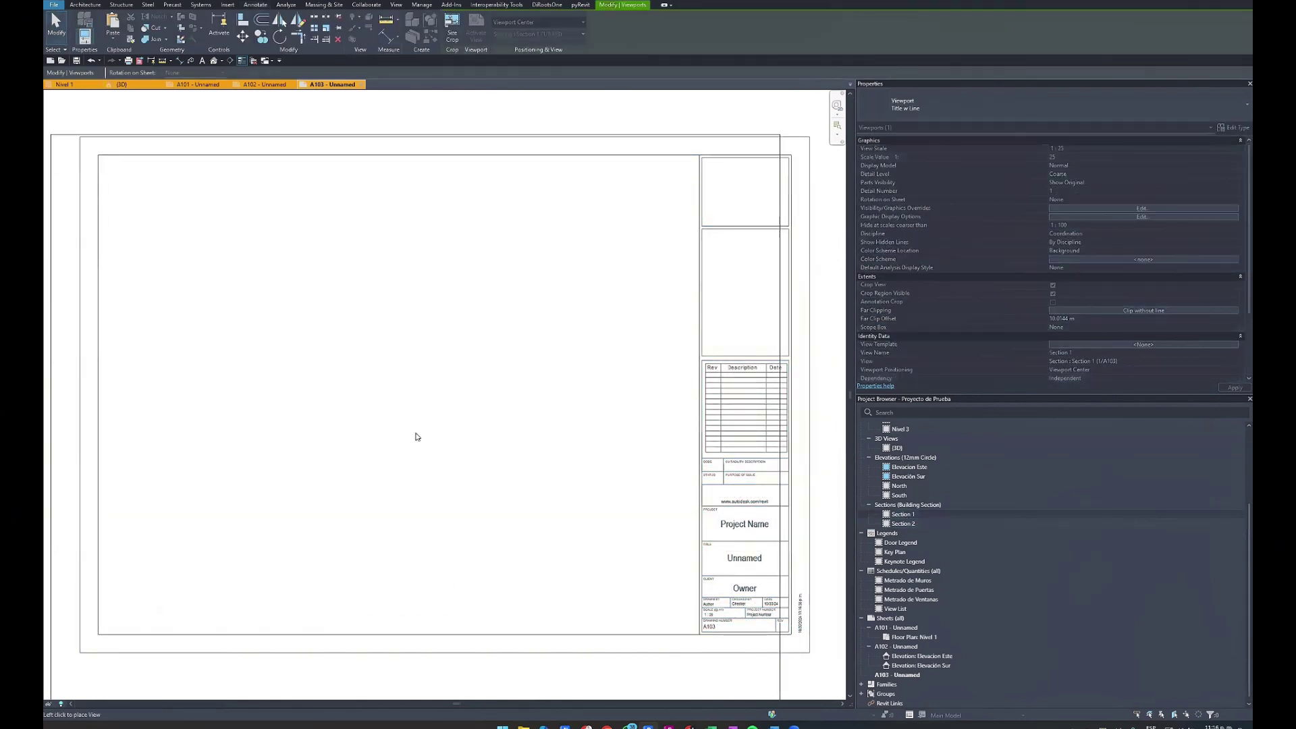
left_click(391, 401)
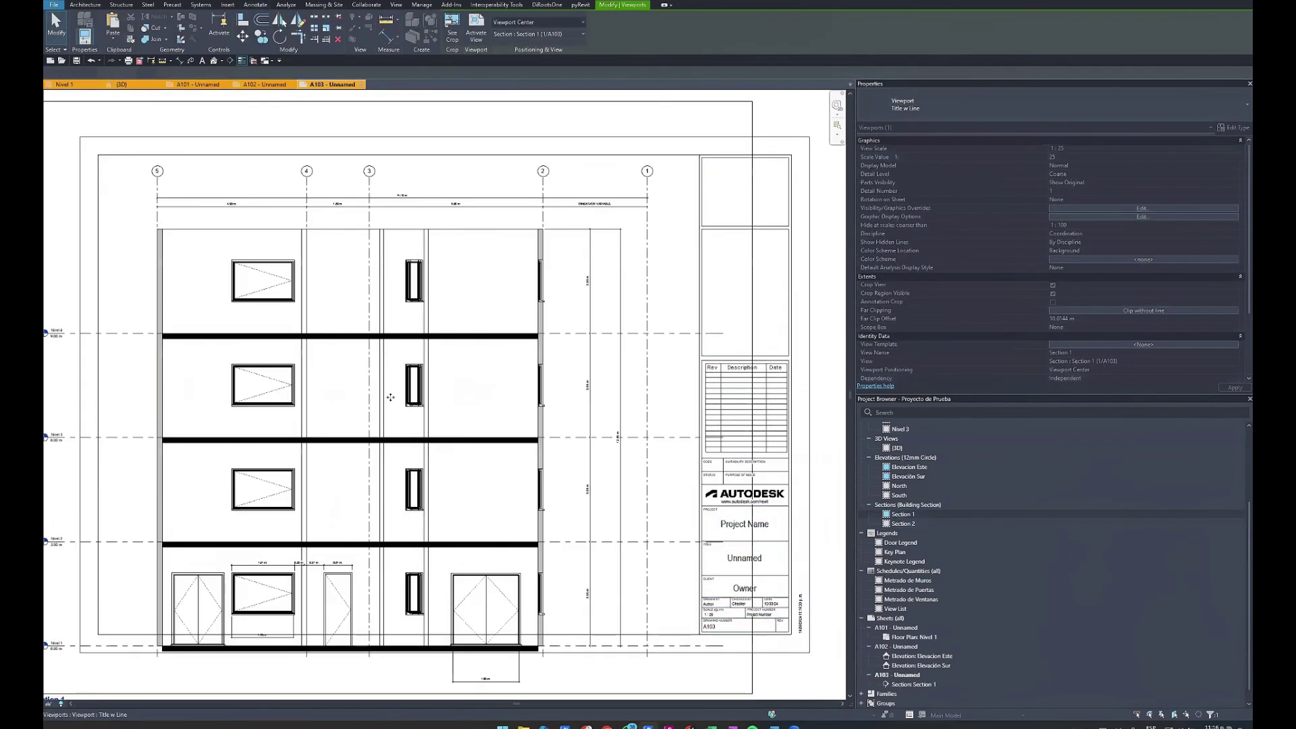
scroll(473, 387, "up", 1)
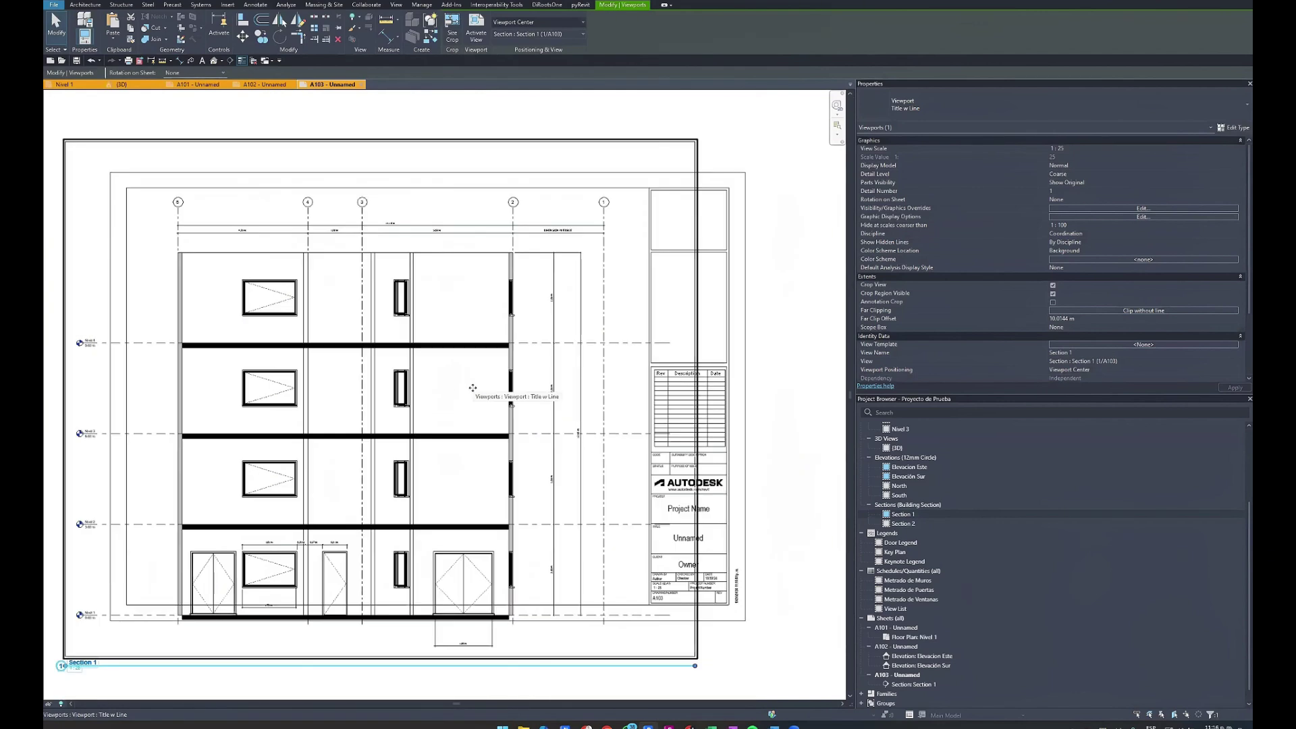
scroll(562, 432, "down", 1)
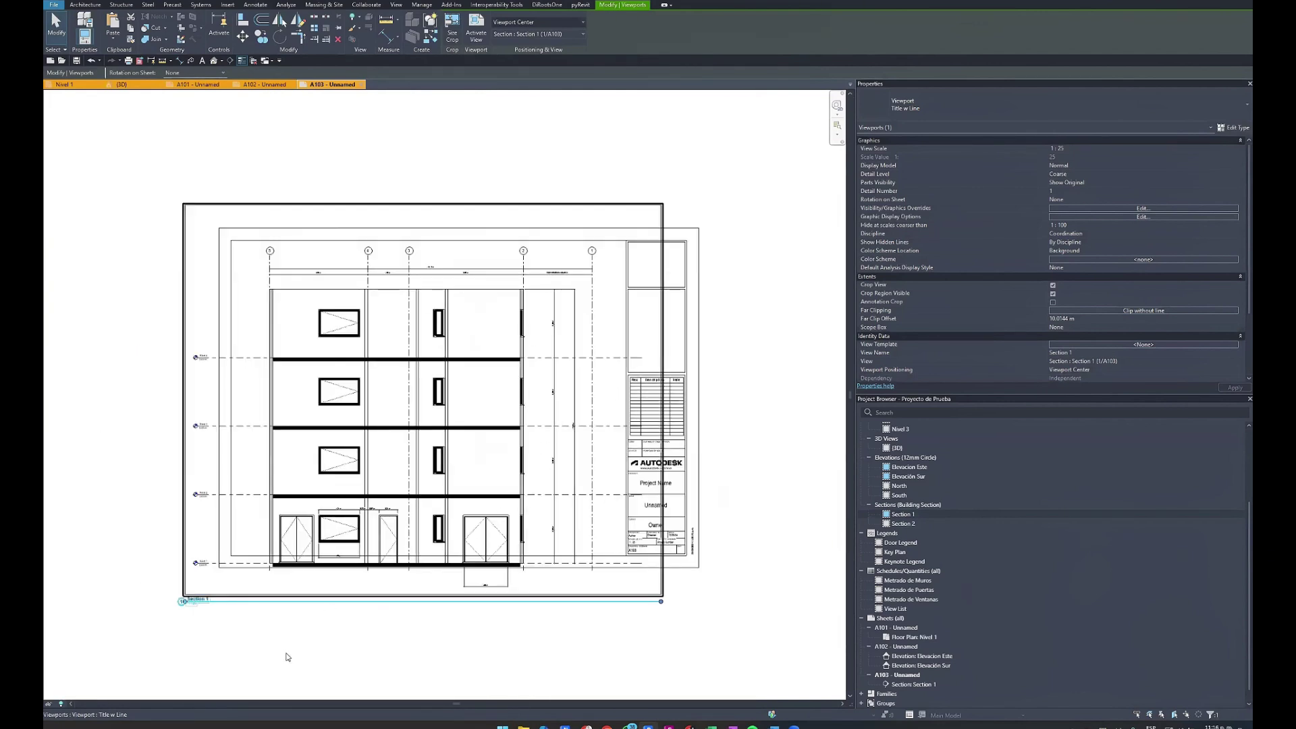
left_click(484, 444)
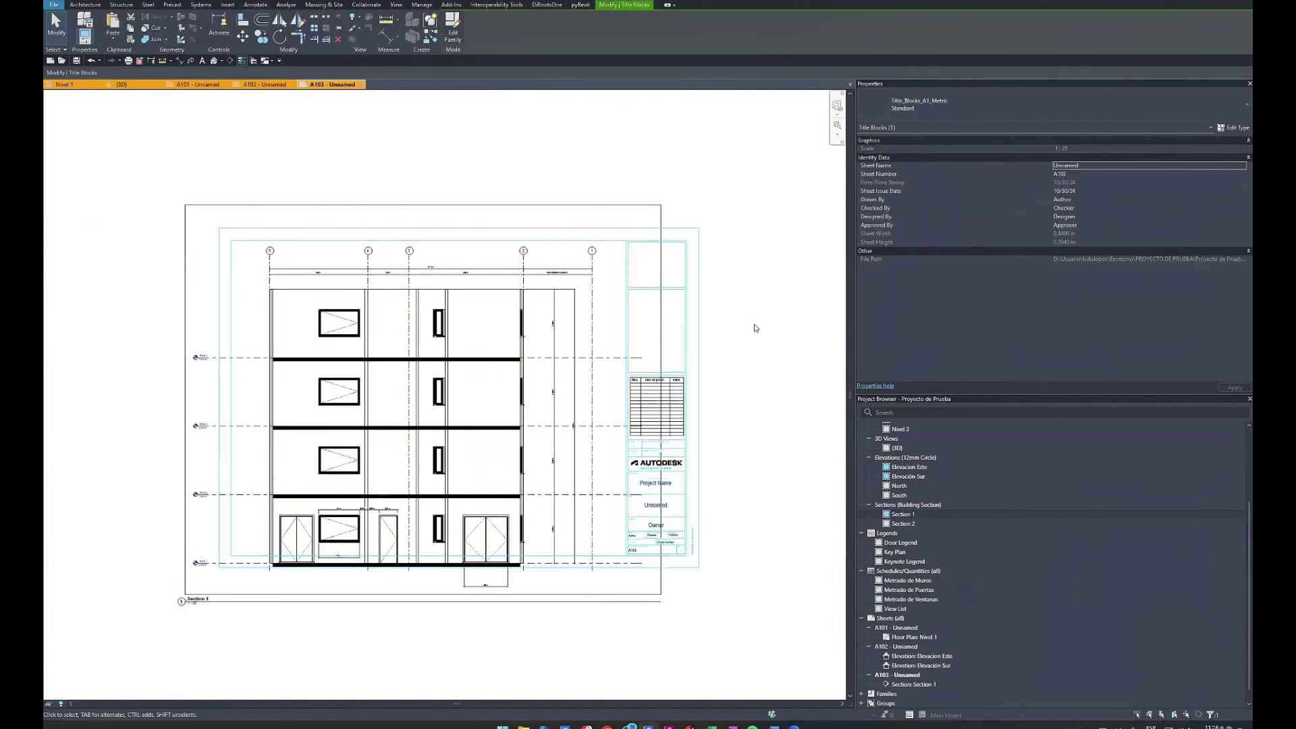
left_click(755, 328)
Undo the Section 1 placement, set Section 1 to 1:50 scale, and reopen sheet A103.
key("ctrl+z")
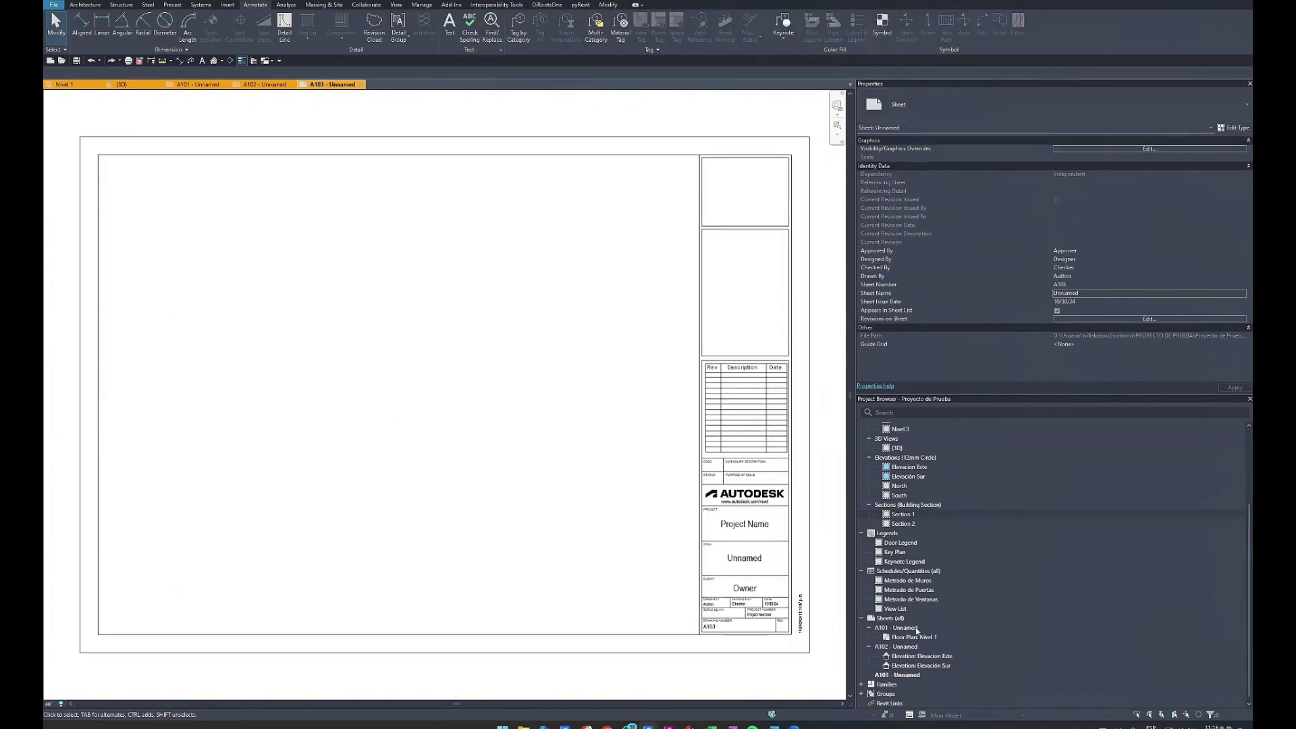
double_click(903, 515)
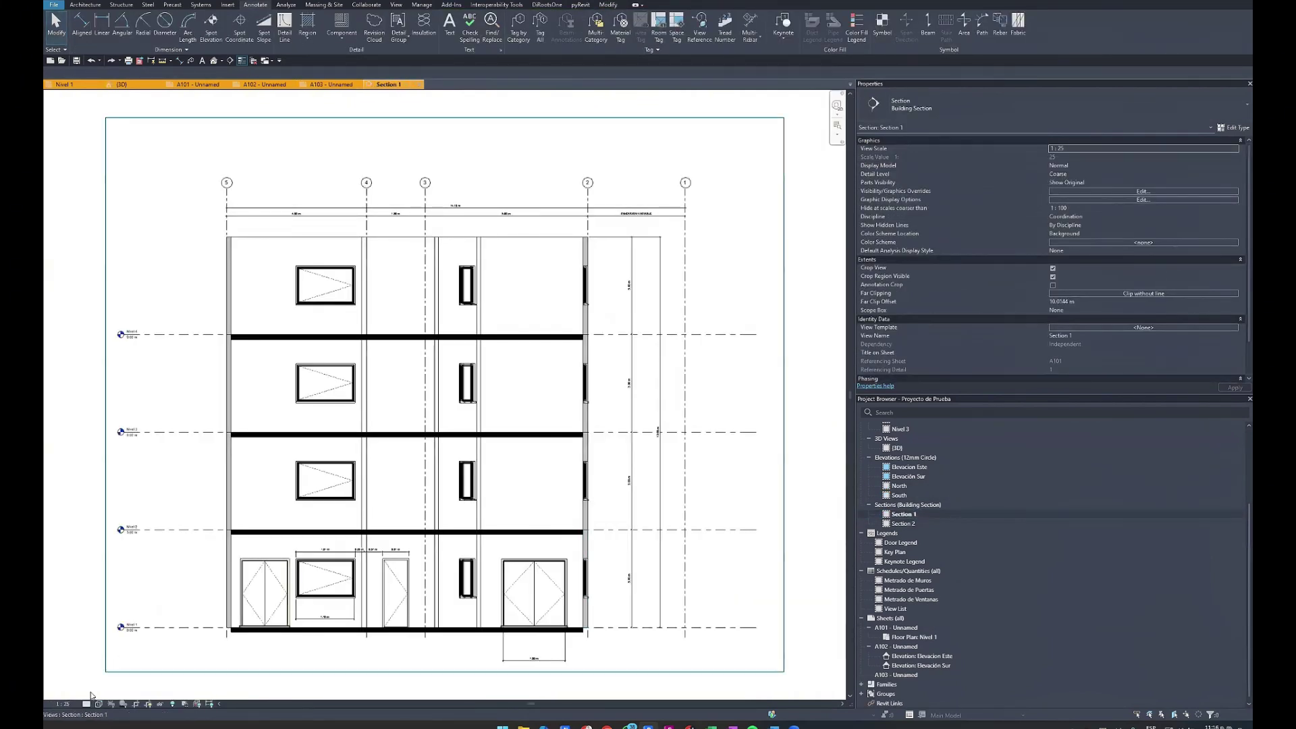
left_click(62, 703)
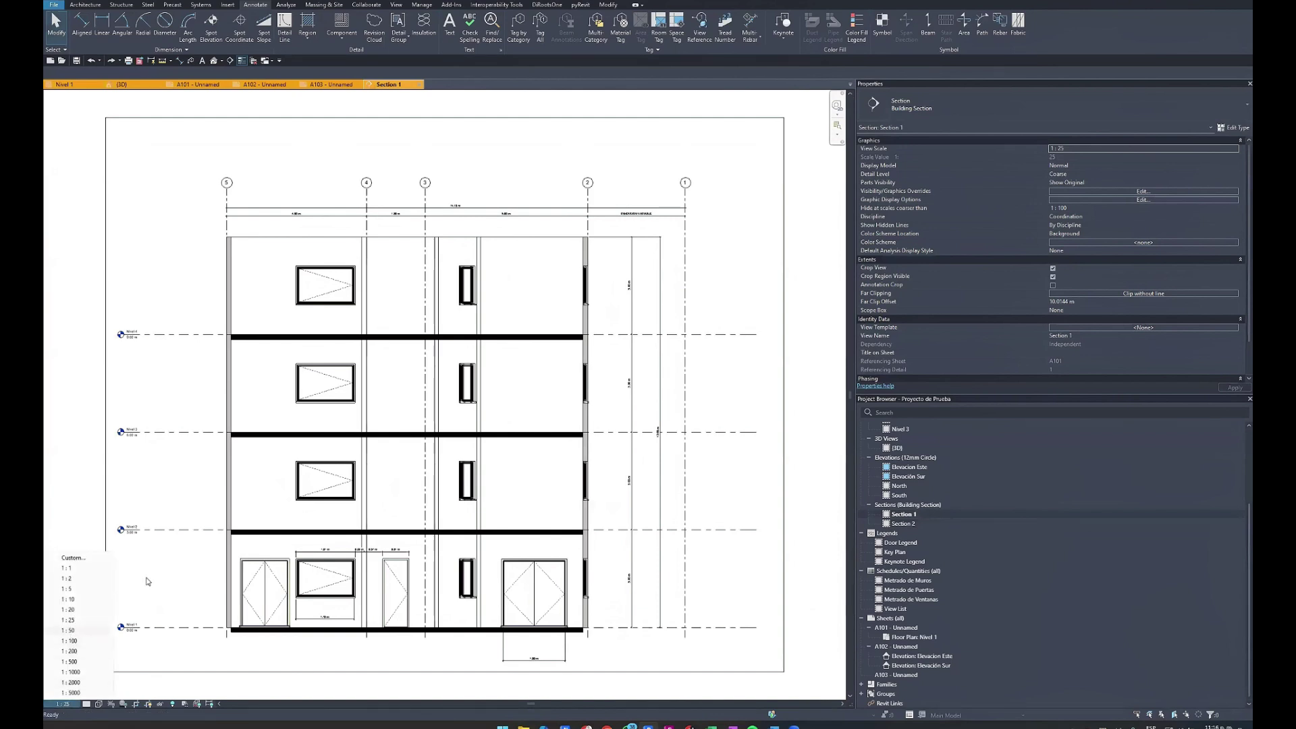
left_click(68, 629)
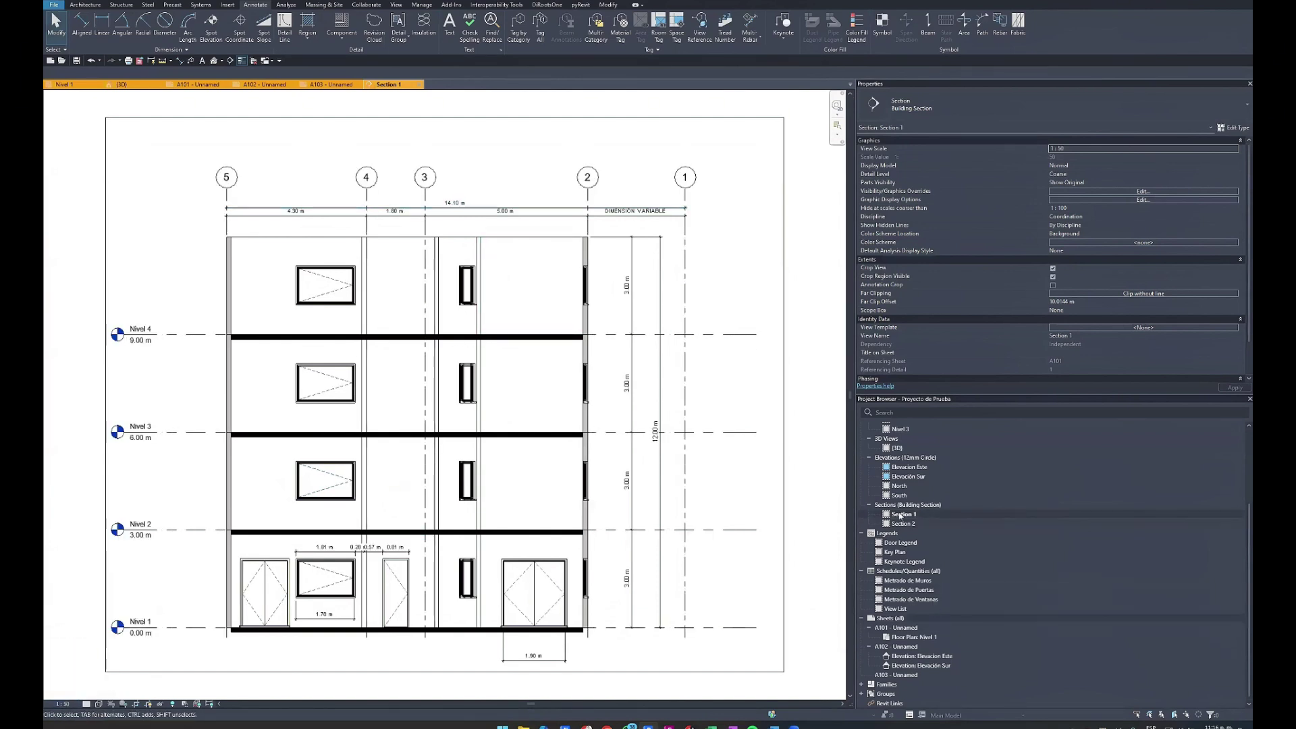
double_click(916, 674)
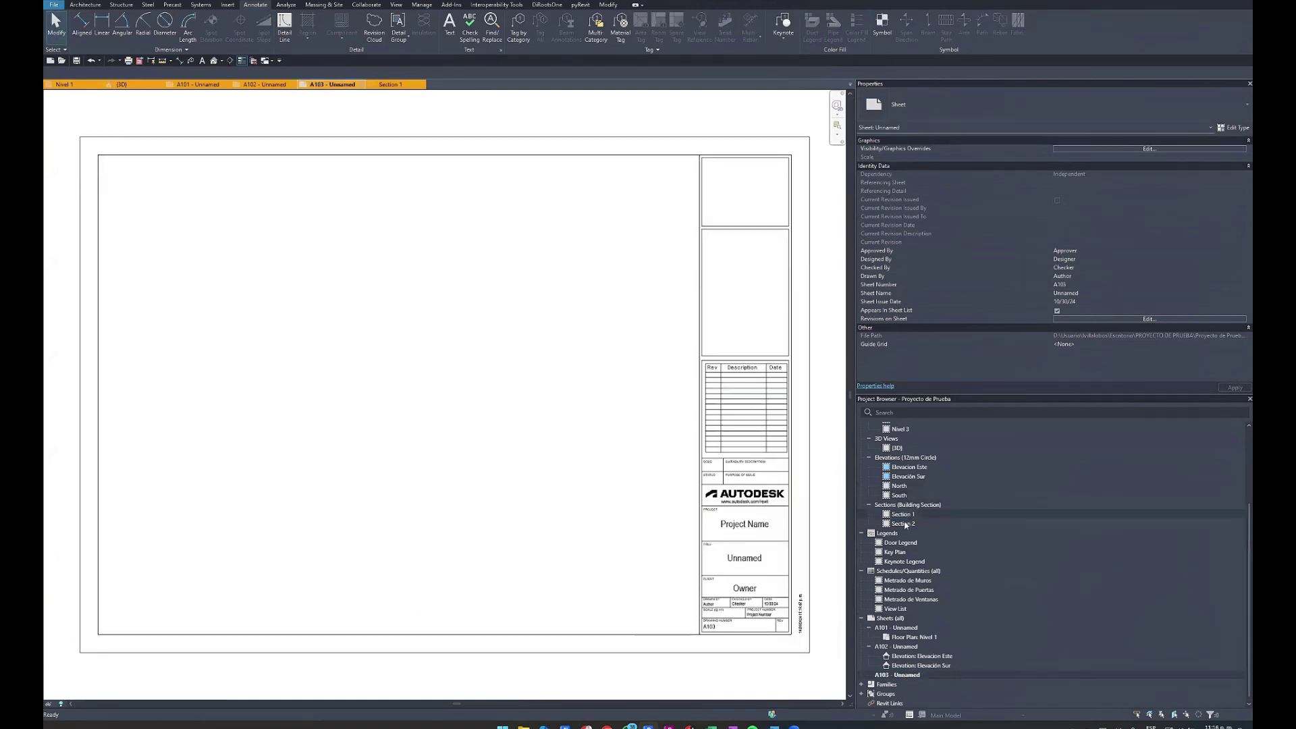
Place Section 1 as a viewport on sheet A103 and turn off its visible crop region.
left_click_drag(903, 514, 301, 351)
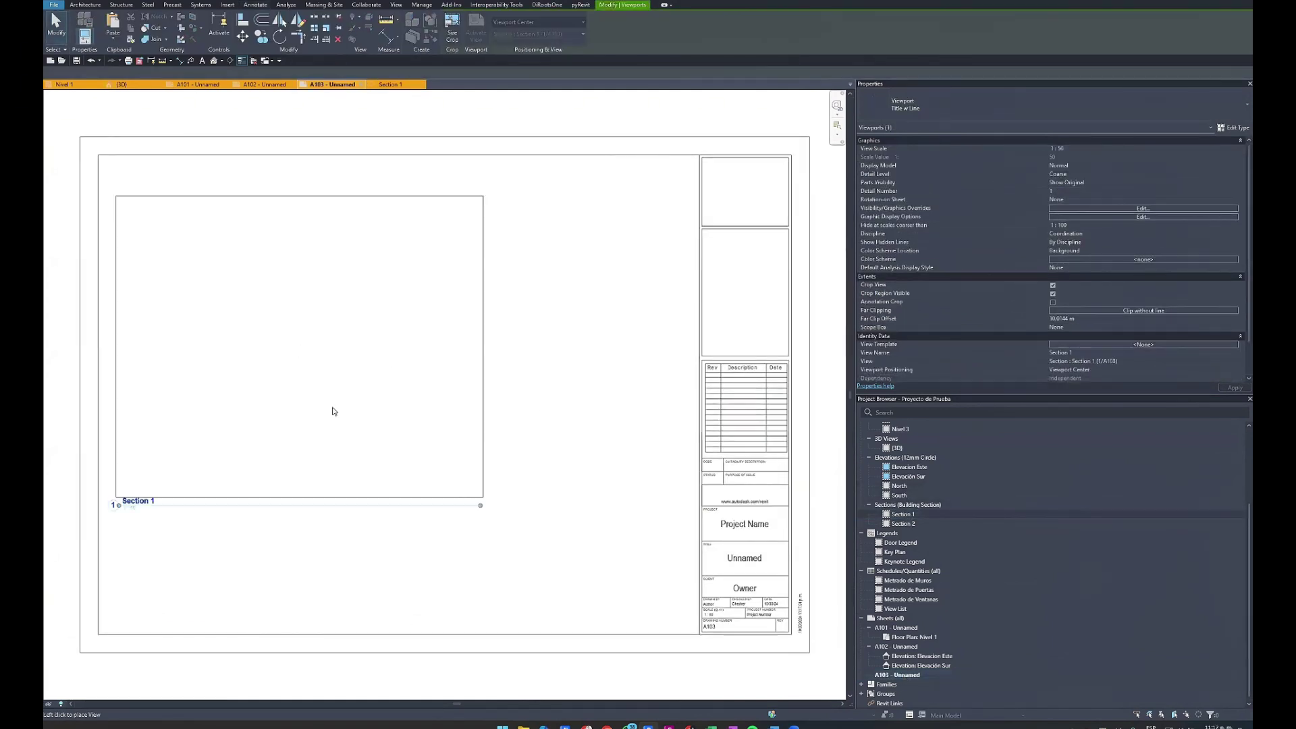
left_click(379, 391)
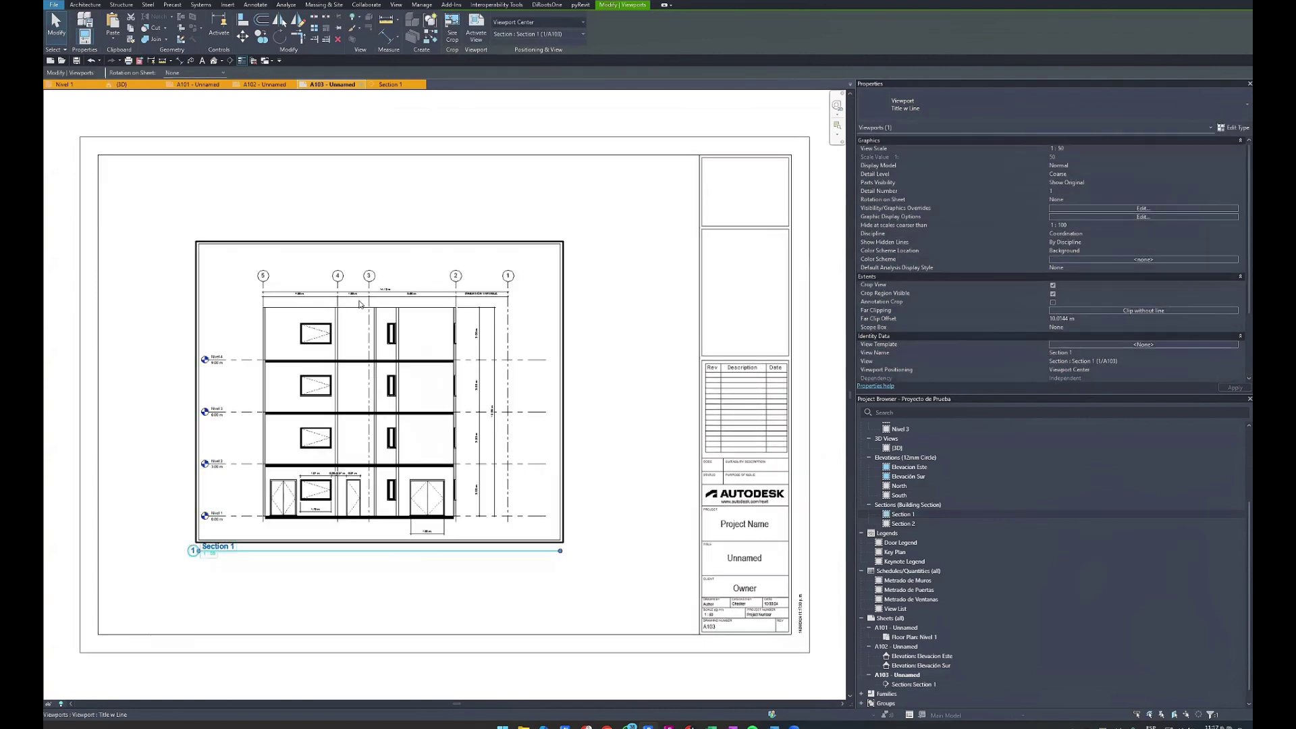
left_click(614, 517)
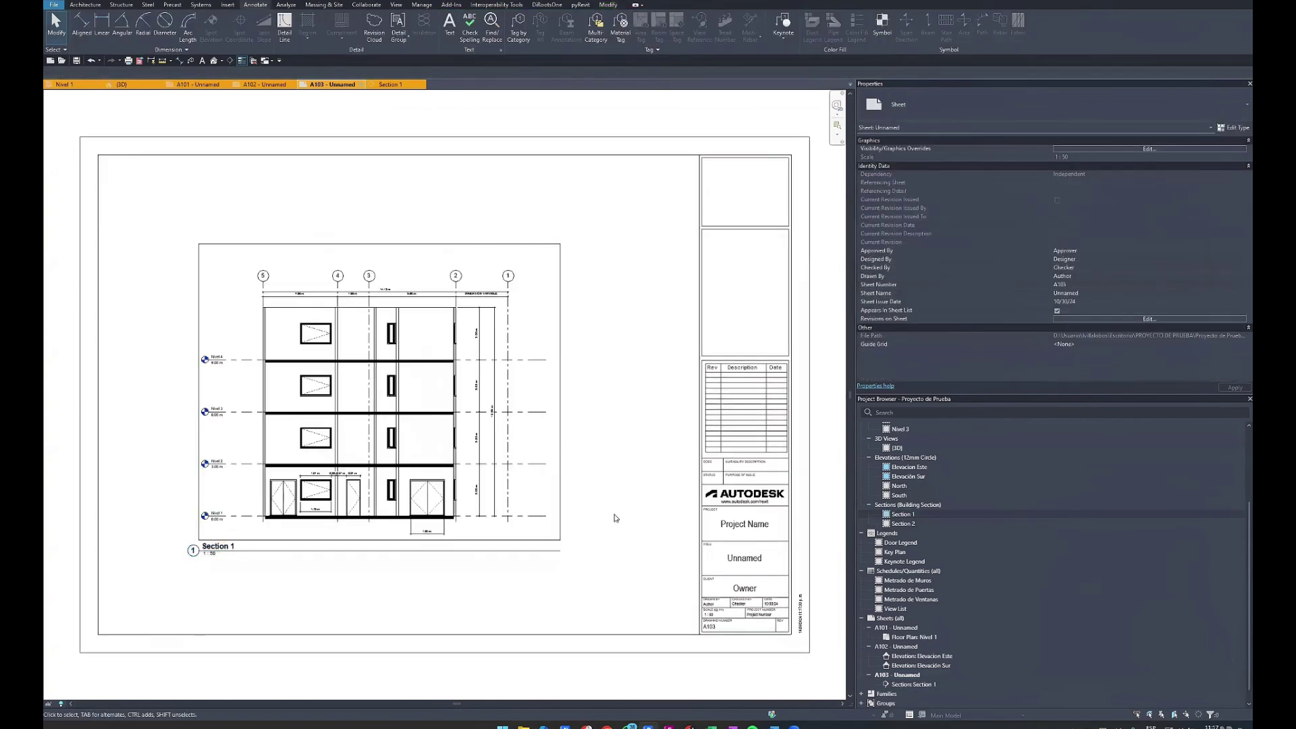
left_click(559, 278)
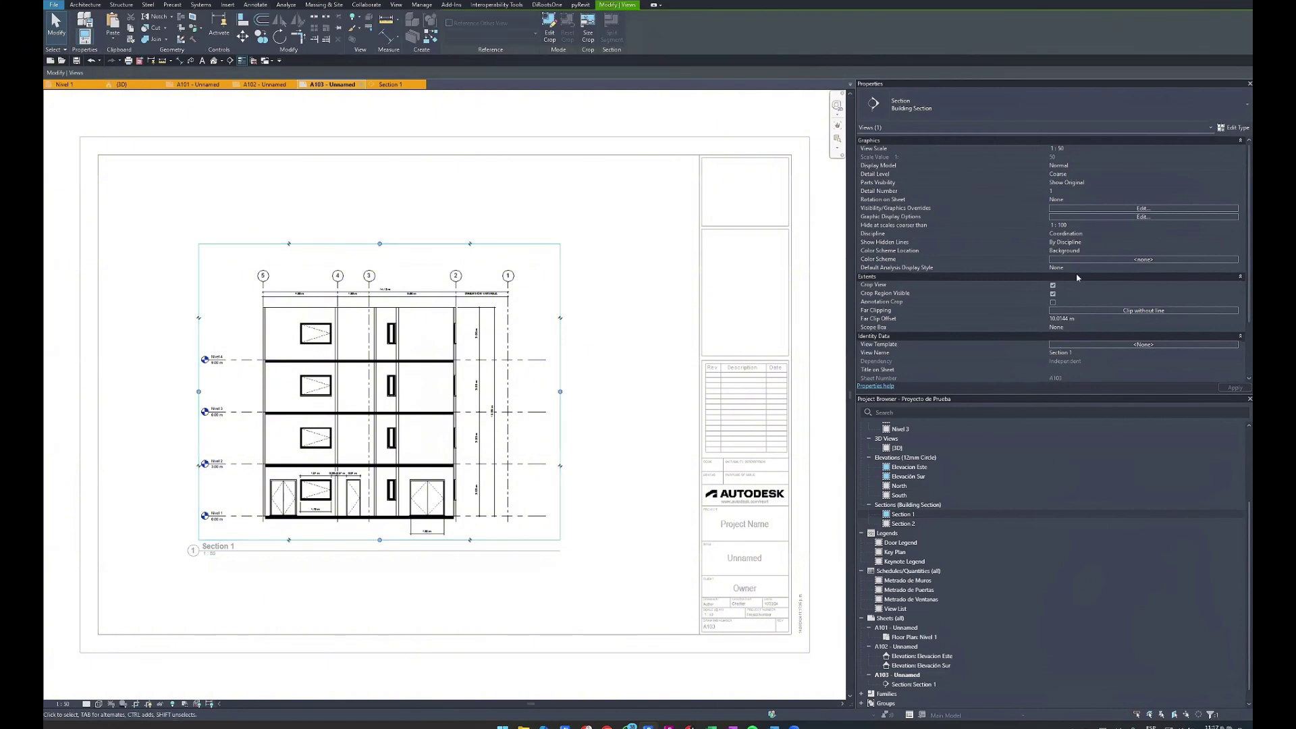
left_click(1052, 295)
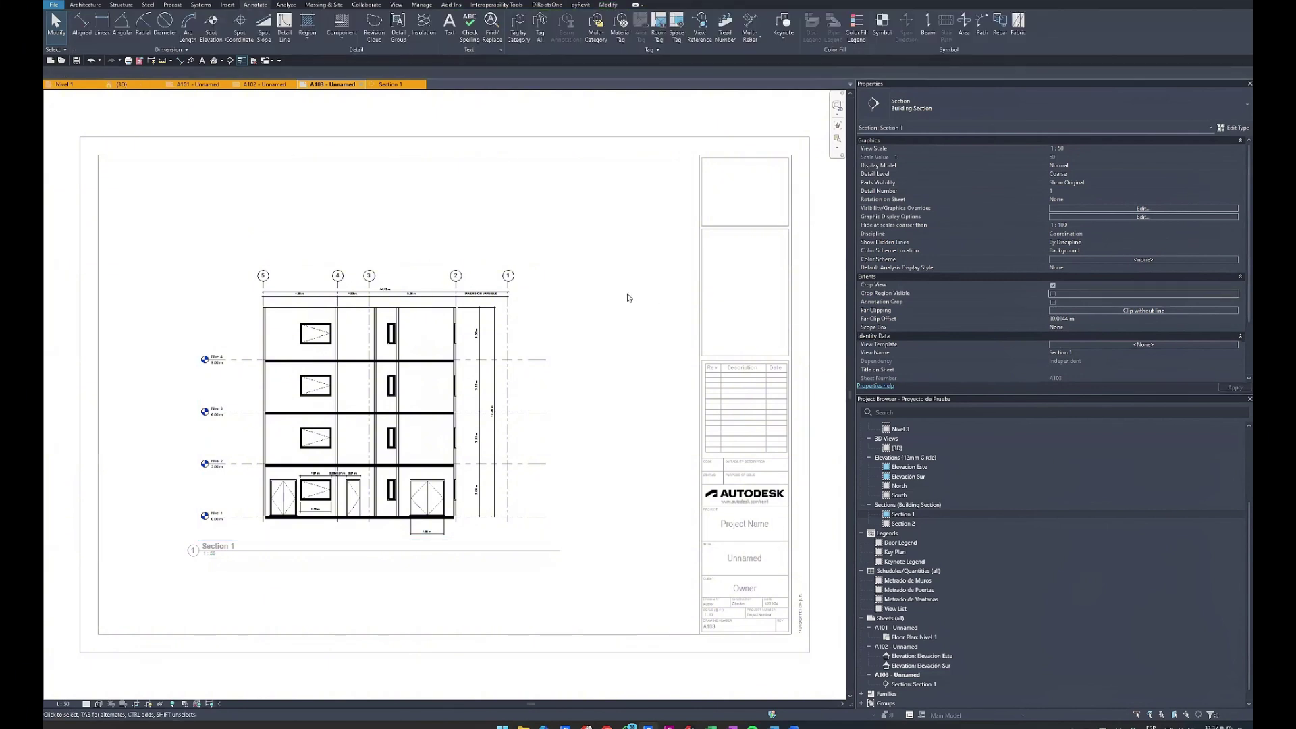
left_click(619, 301)
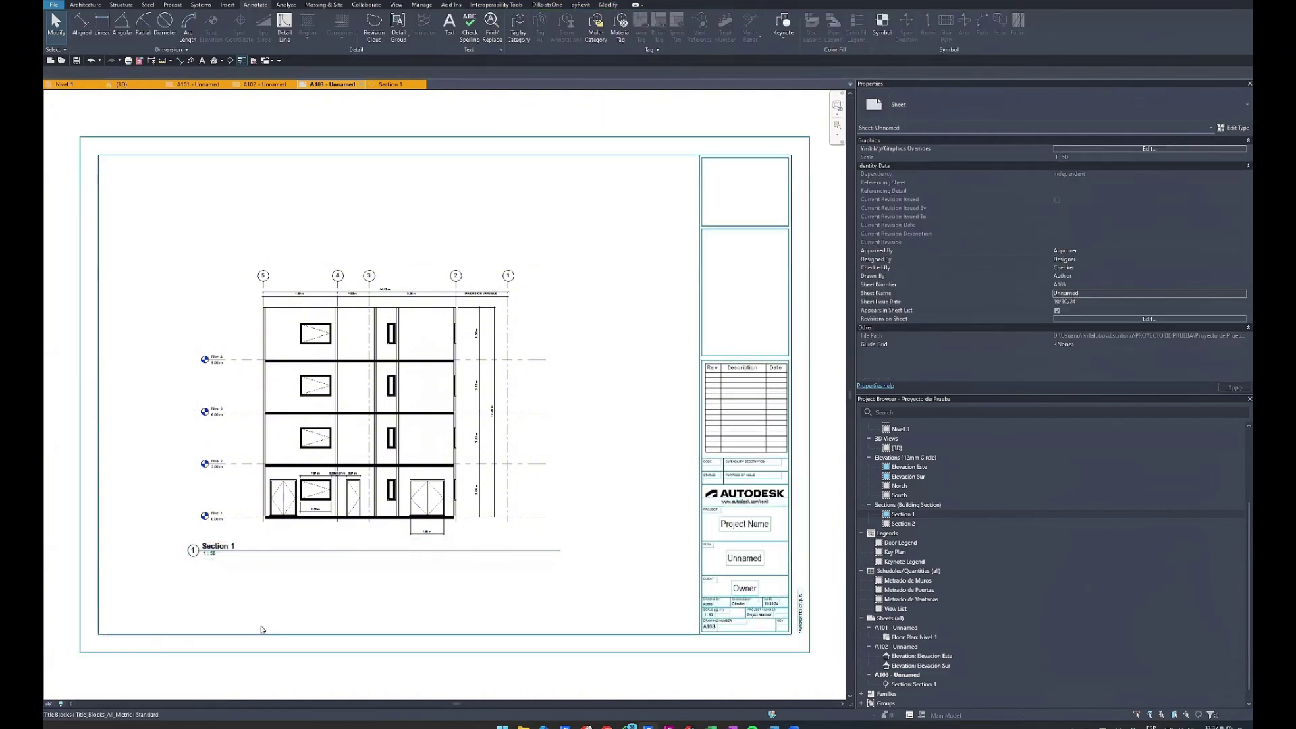
Close the Section 1, 3D and Nivel 1 view tabs.
left_click(421, 83)
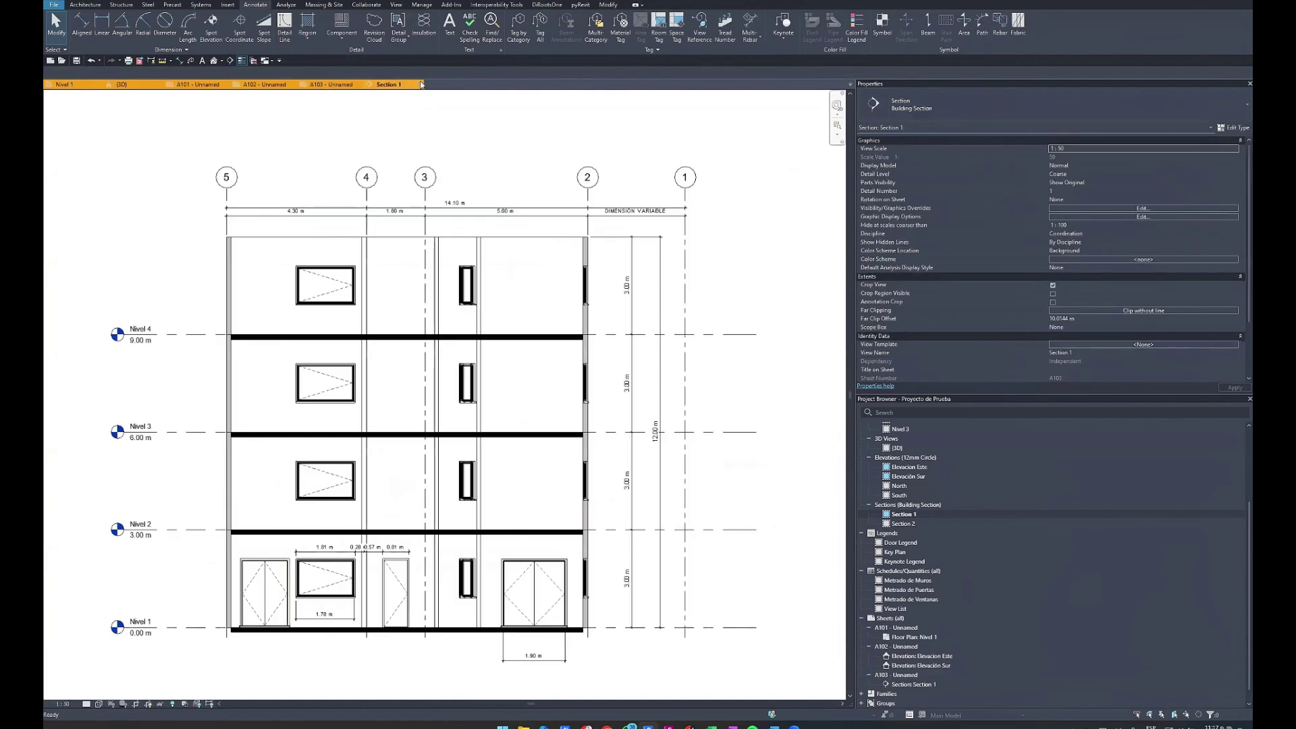
left_click(420, 85)
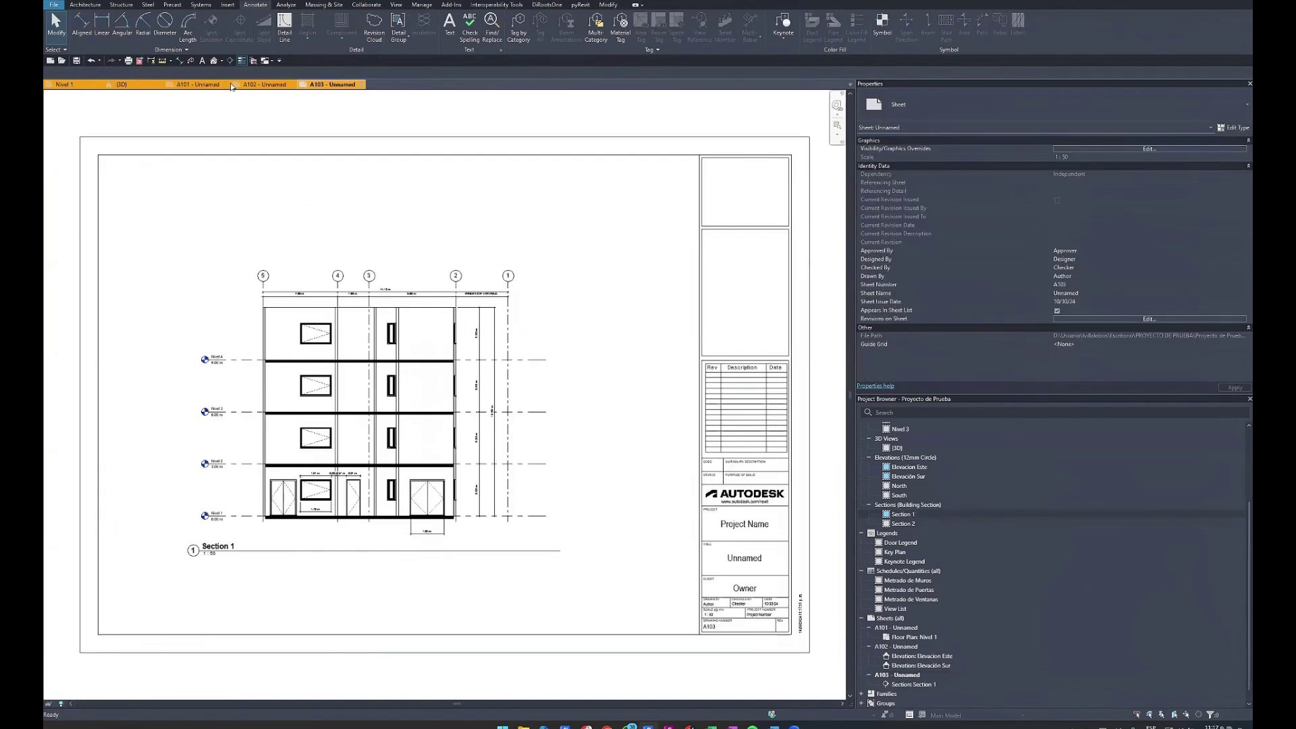
left_click(160, 85)
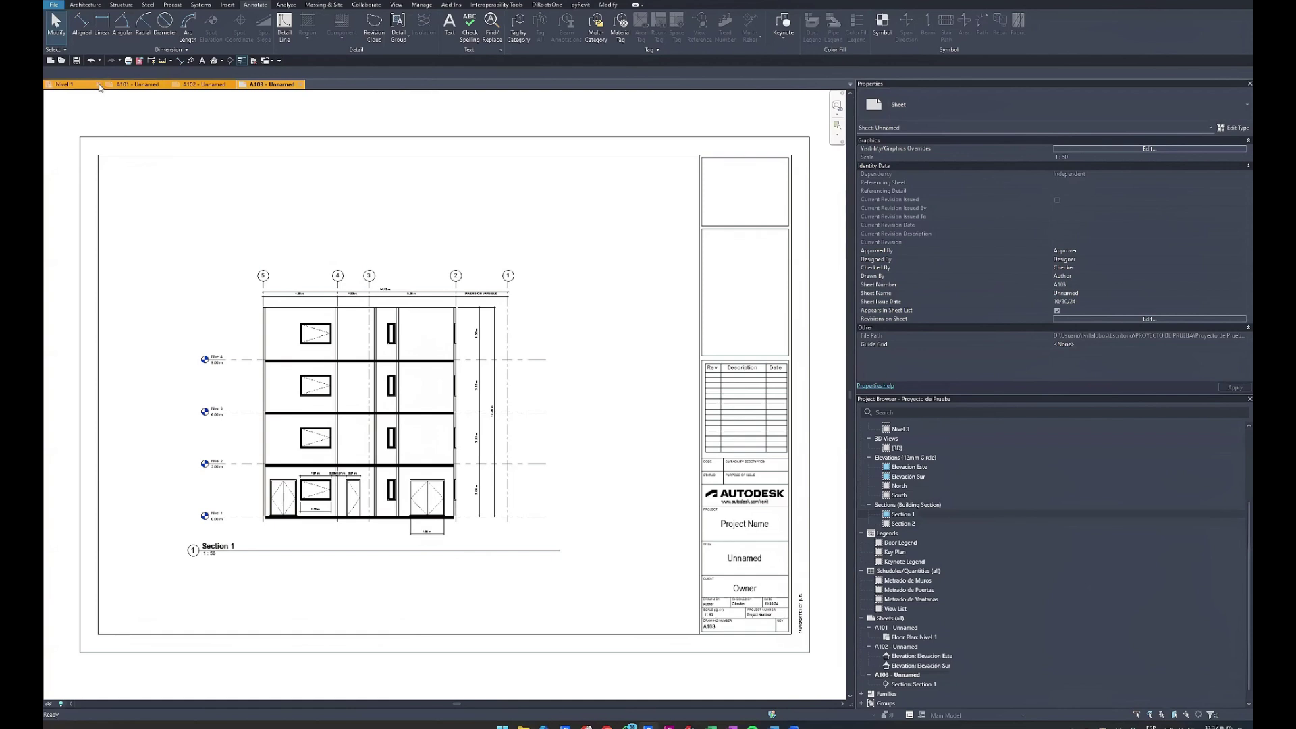
left_click(99, 85)
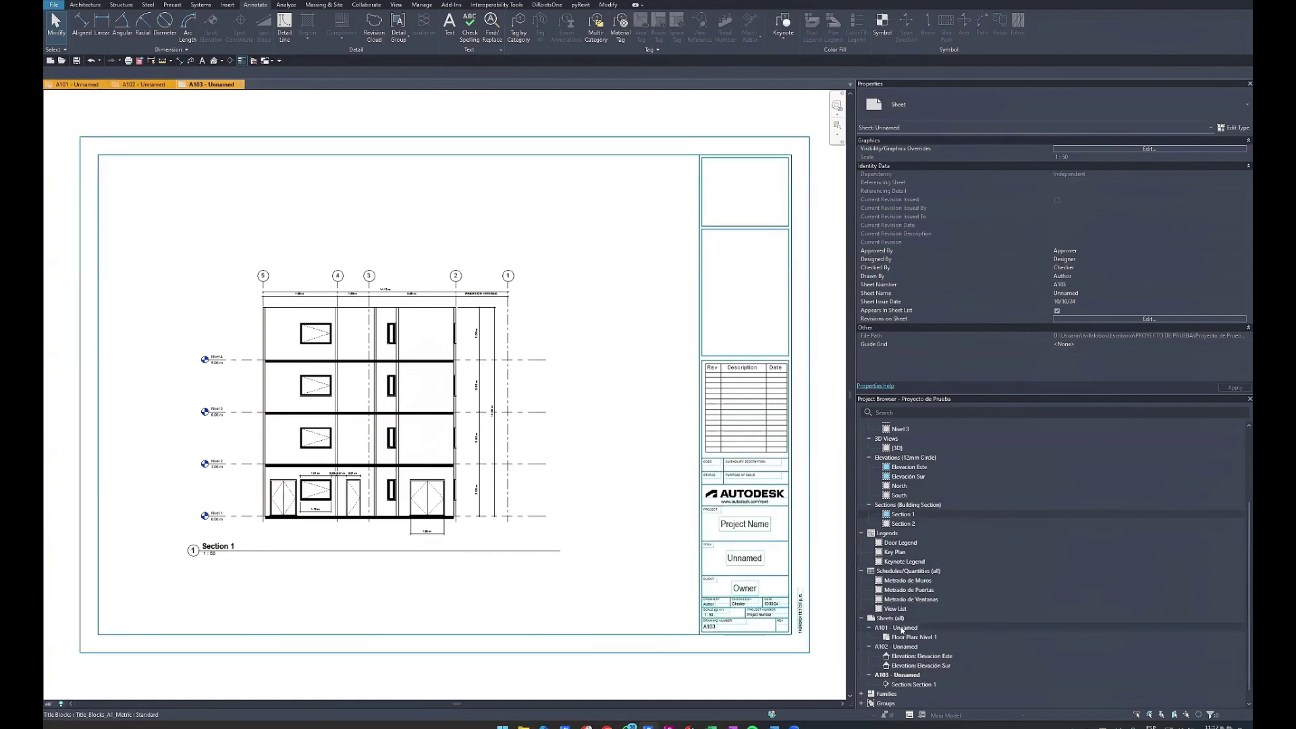
Create new sheet A104 with the A1 title block.
right_click(901, 619)
left_click(924, 627)
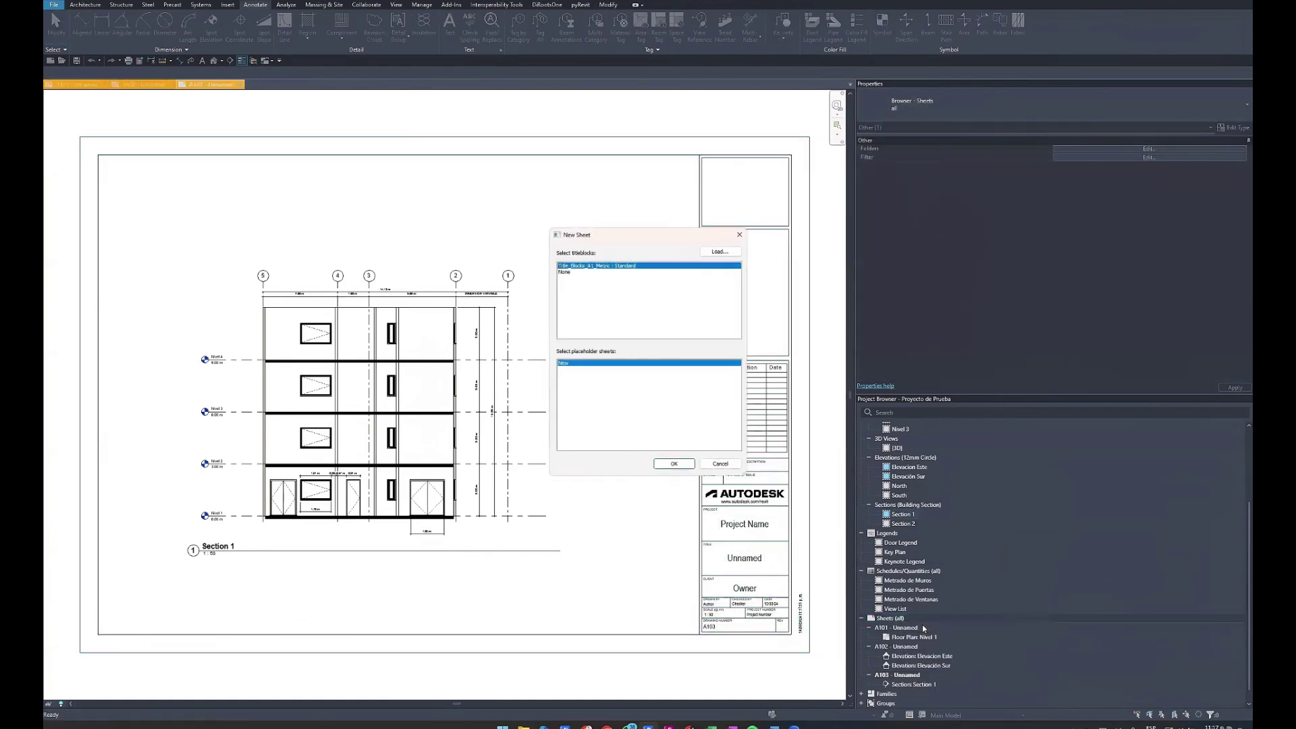
left_click(673, 465)
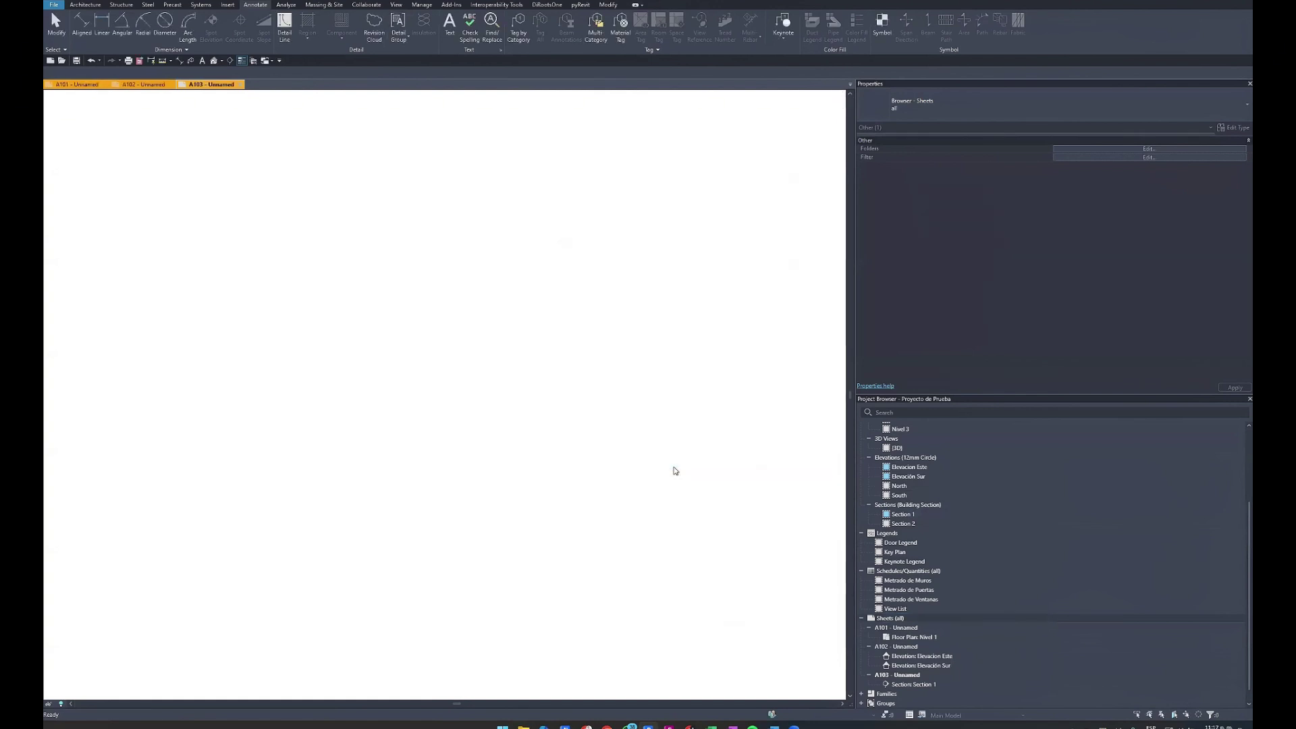
scroll(894, 500, "up", 2)
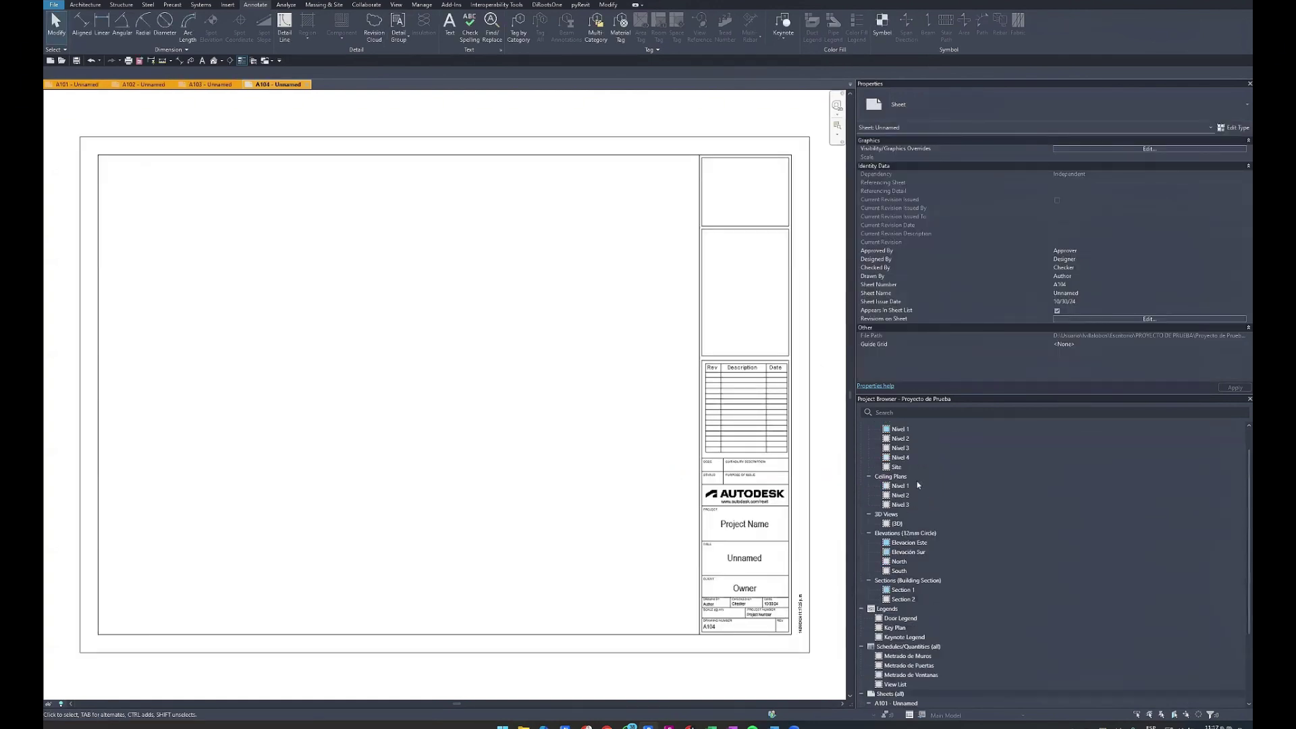
scroll(898, 520, "up", 2)
Duplicate the 3D view and orbit the copy to a higher viewpoint.
left_click(895, 549)
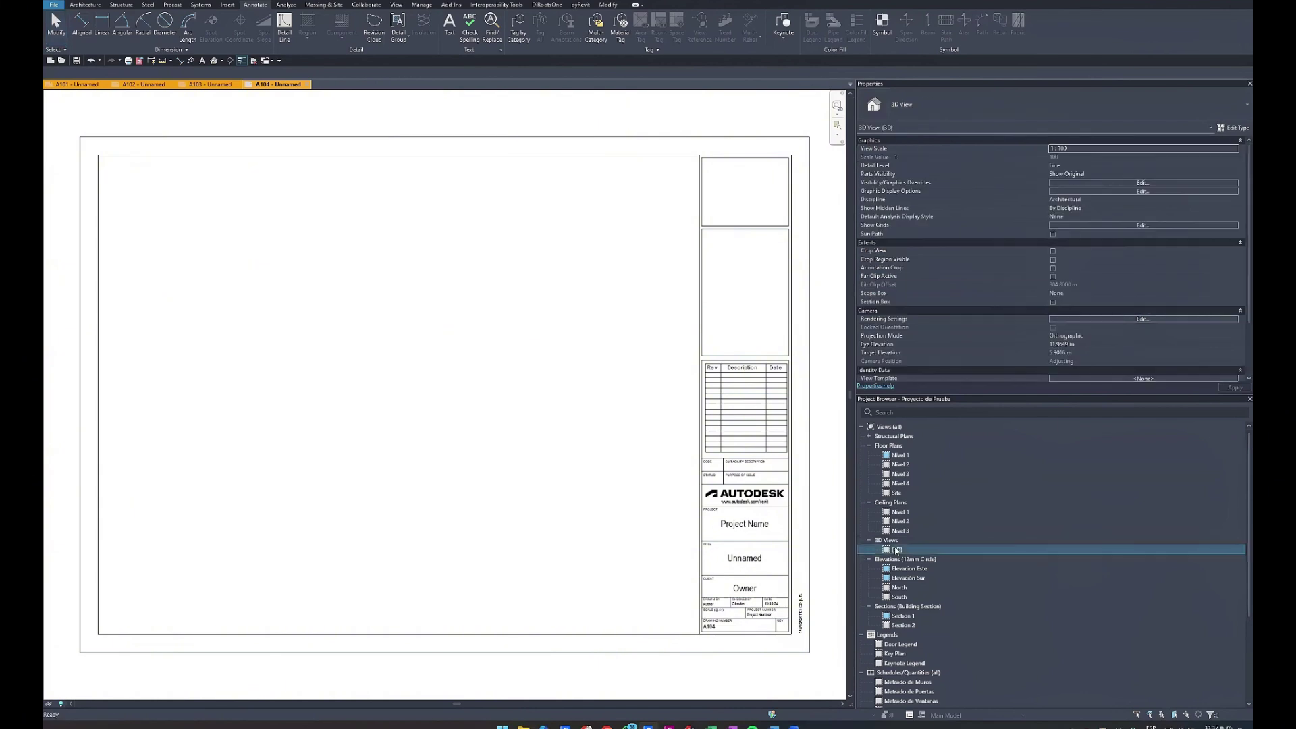
right_click(895, 549)
mouse_move(932, 399)
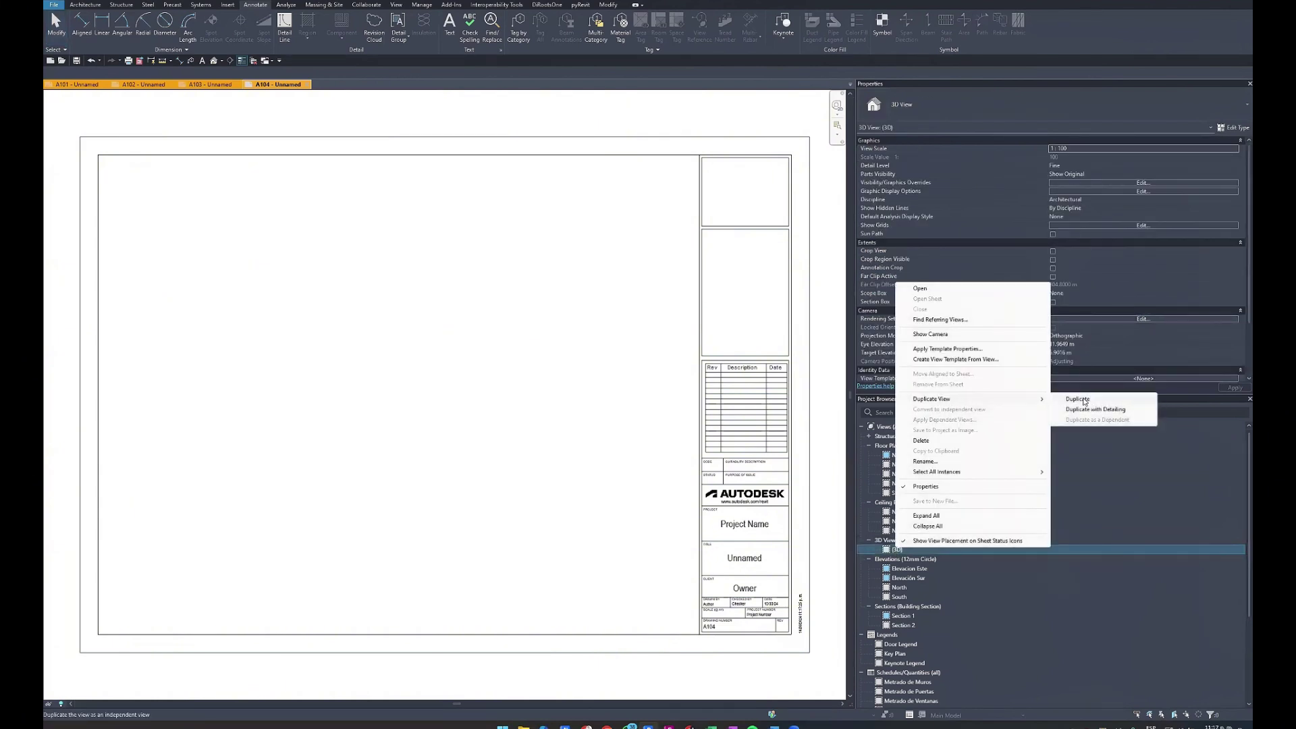
left_click(1069, 399)
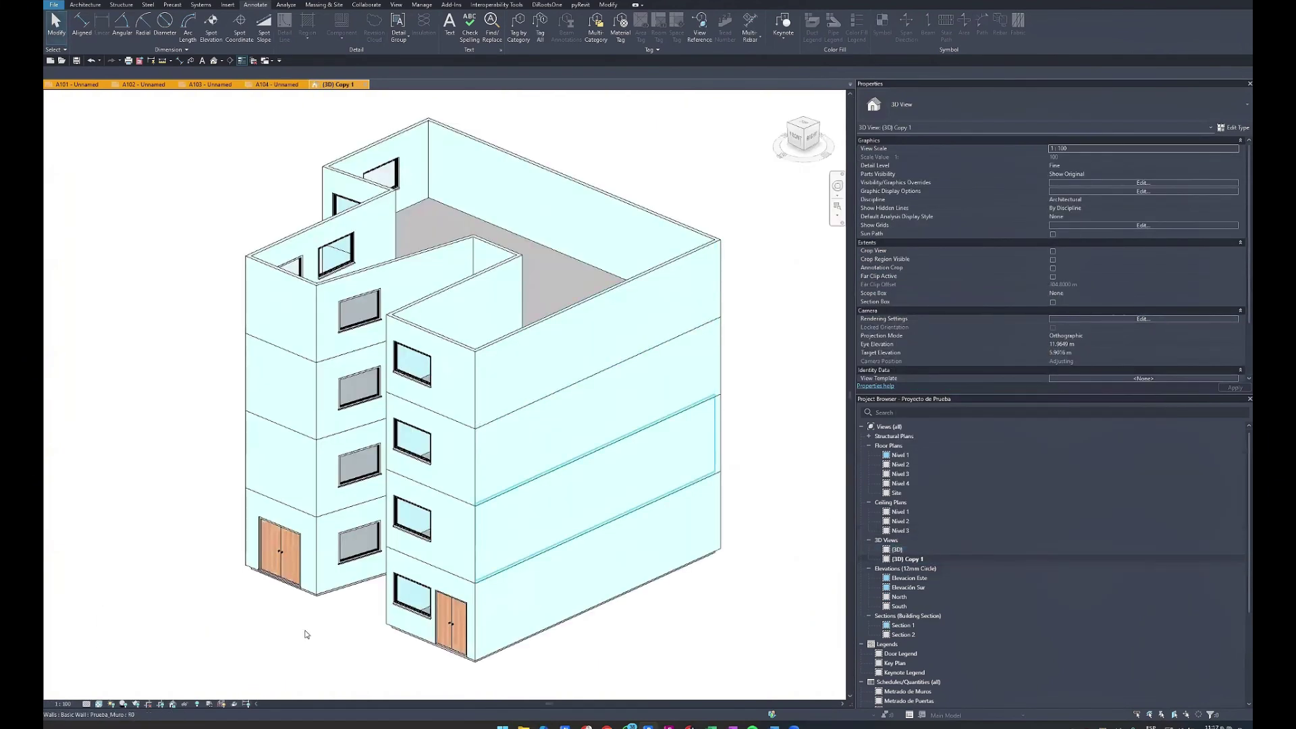
left_click(172, 706)
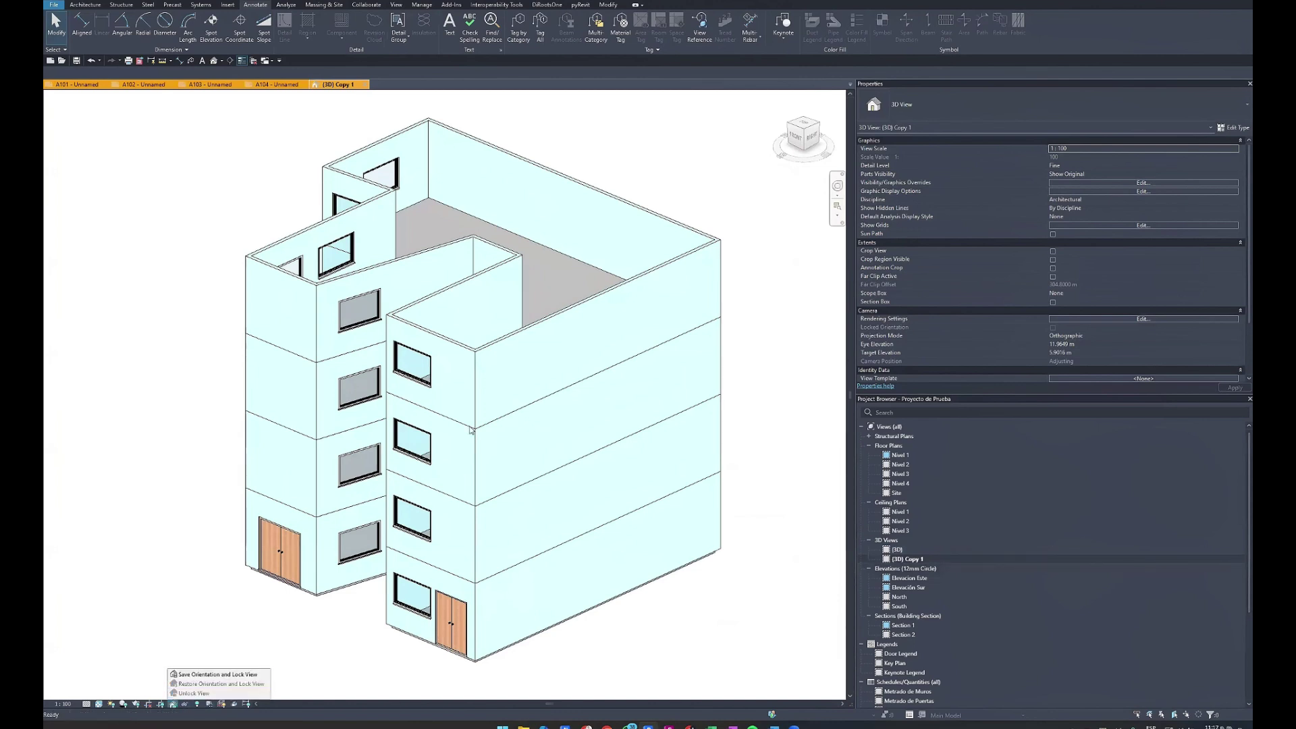
left_click(787, 165)
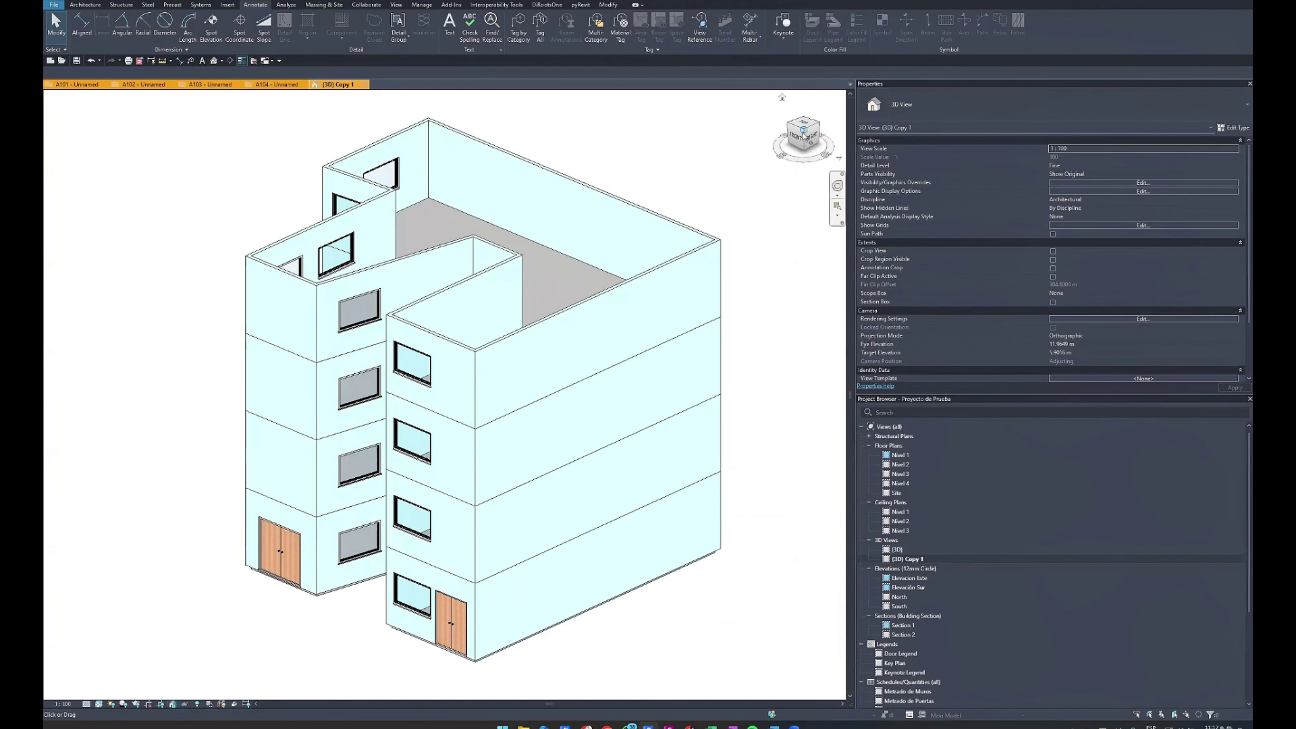
left_click_drag(812, 135, 162, 714)
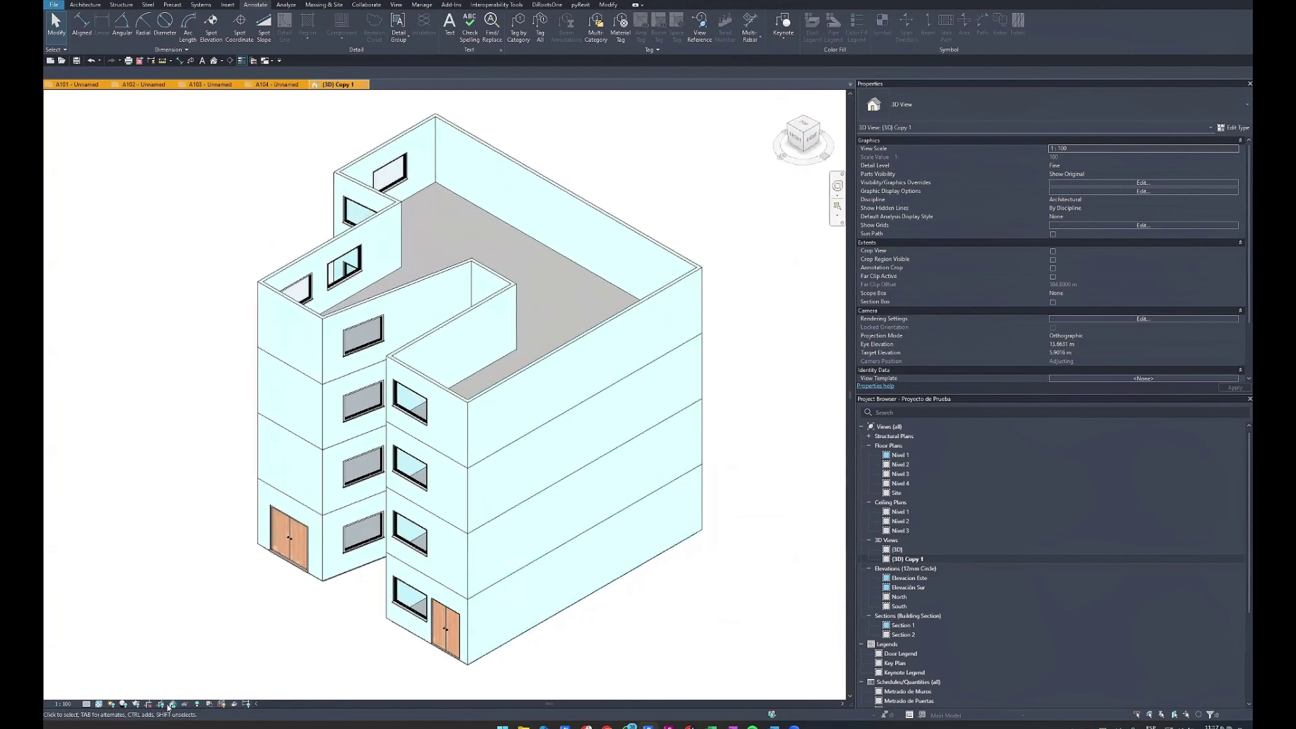
Set the duplicated 3D view to 1:50 and rename it Isometria.
left_click(58, 704)
left_click(69, 630)
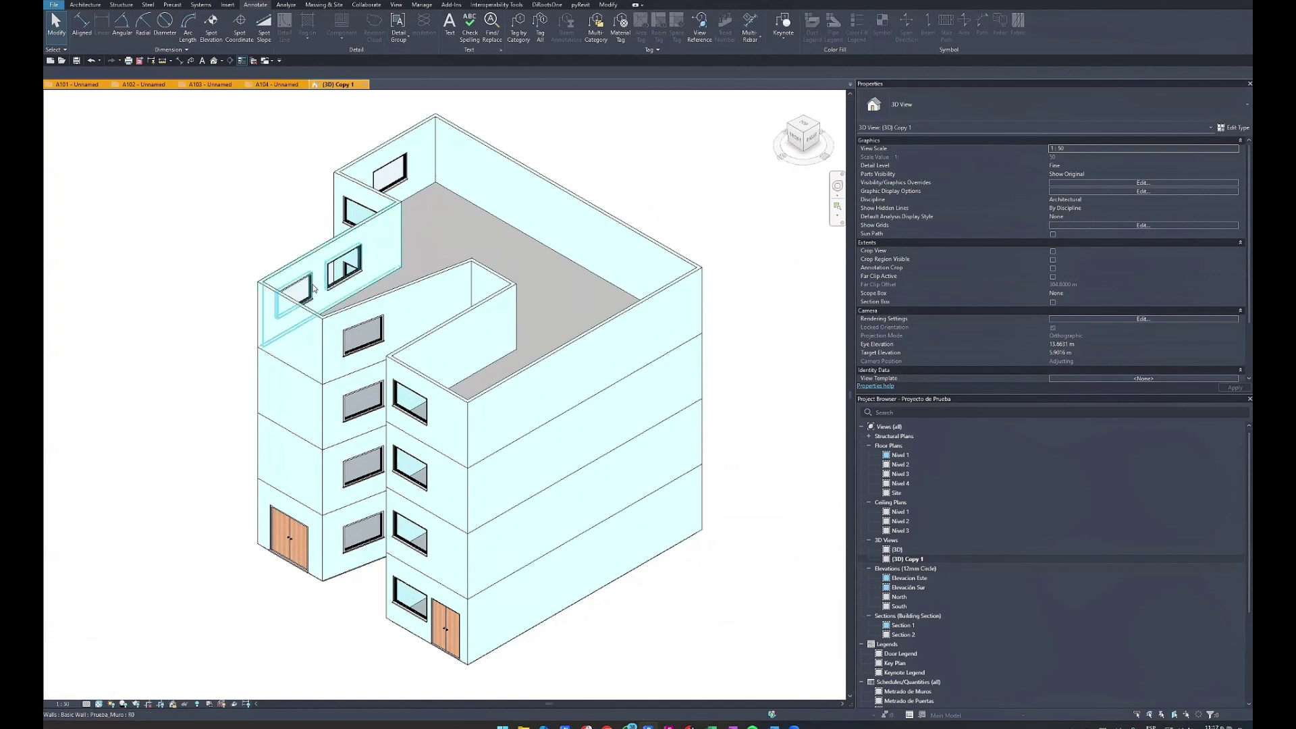
left_click(926, 554)
type("Isometria")
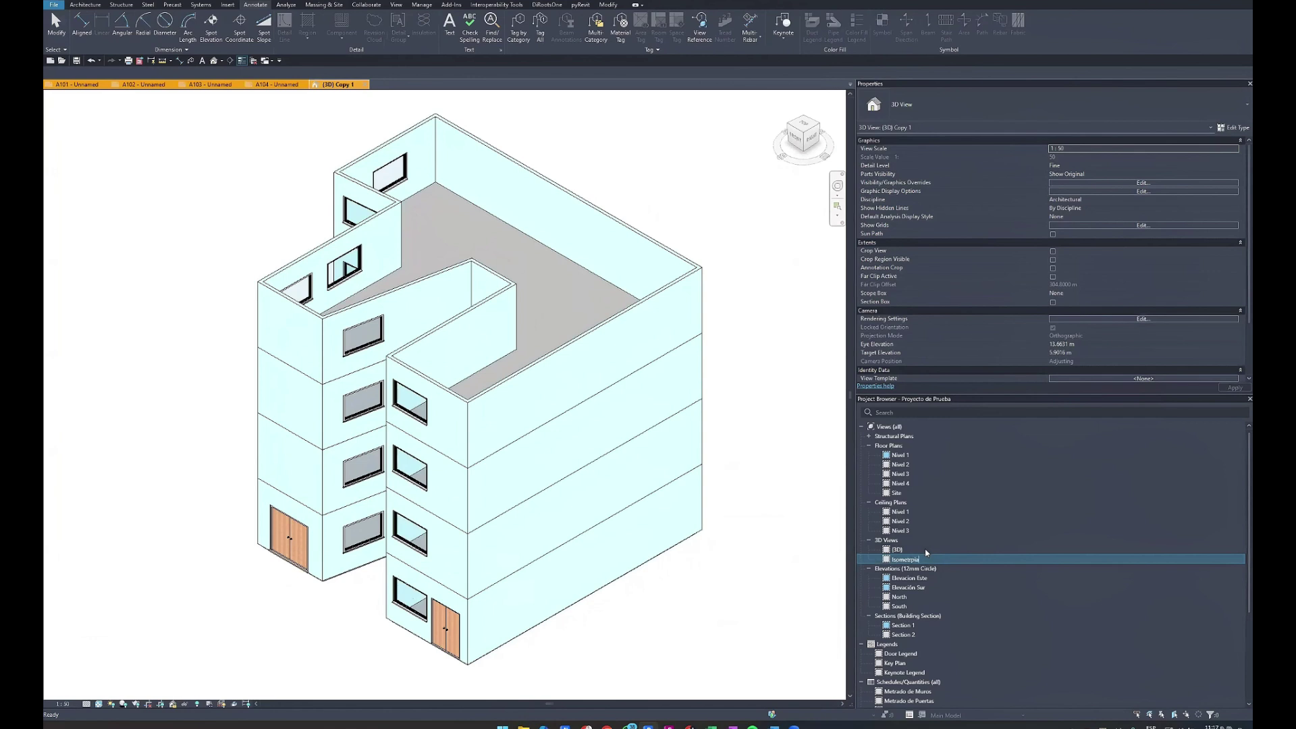
key("Return")
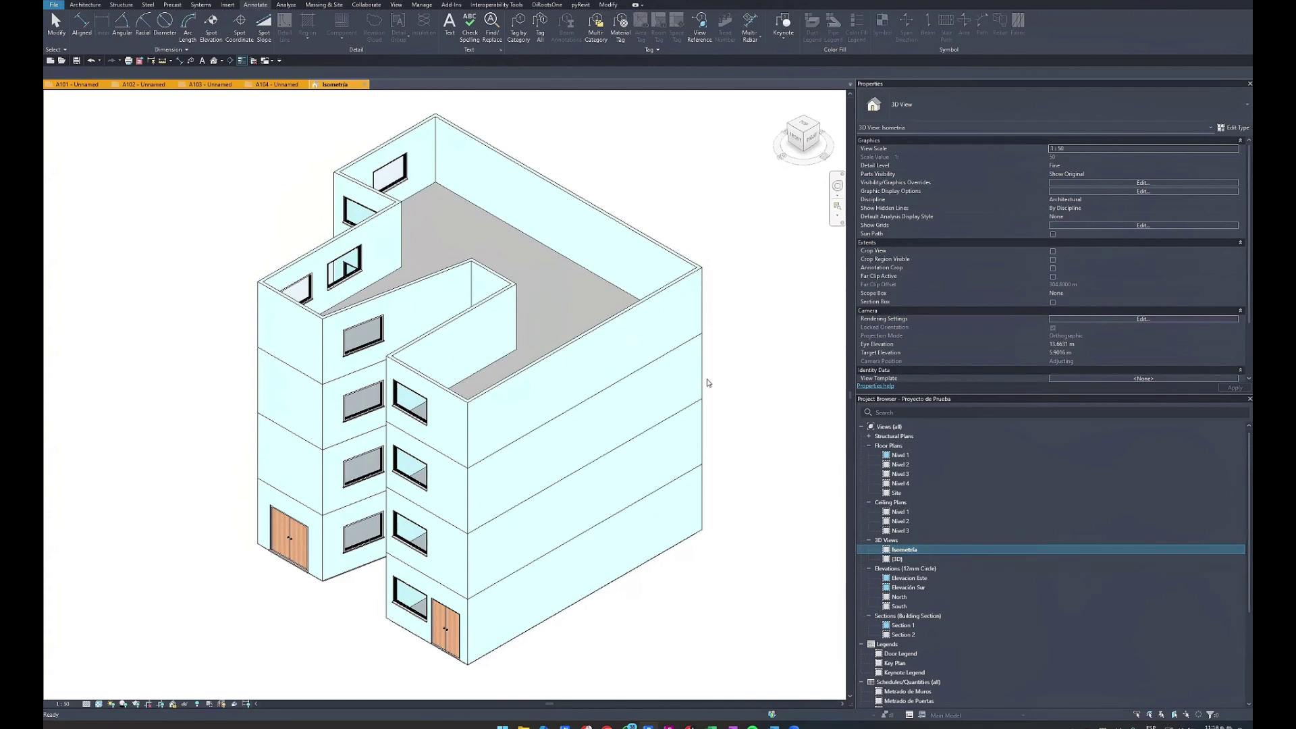
Drag the Isometria 3D view onto sheet A104 and place its viewport.
left_click(276, 85)
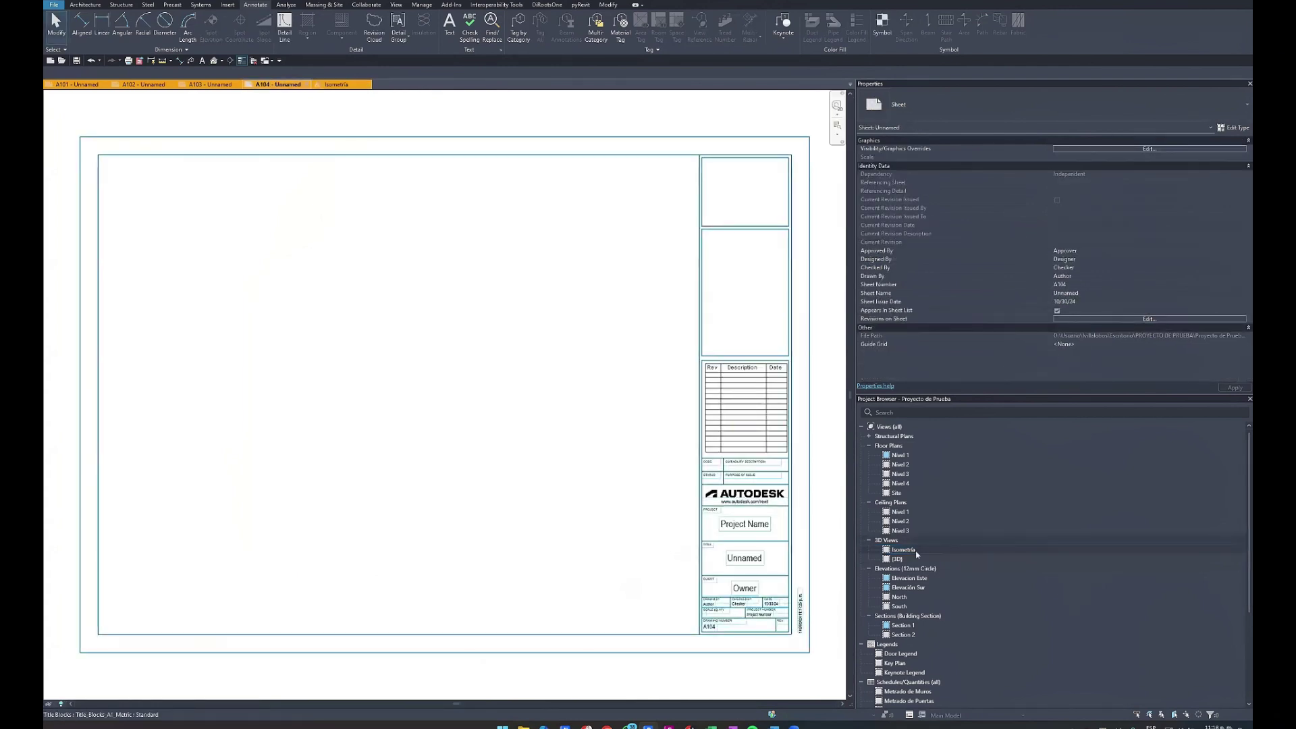
left_click_drag(909, 550, 353, 388)
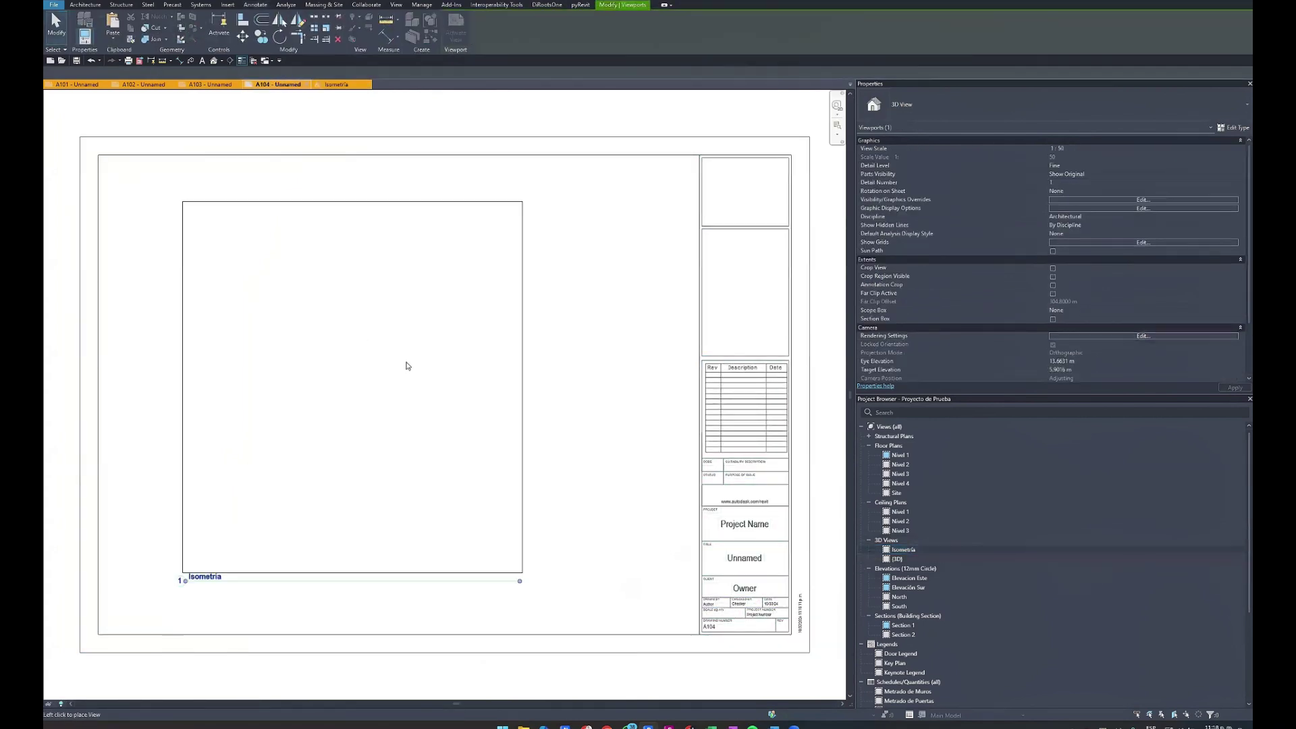
left_click(578, 295)
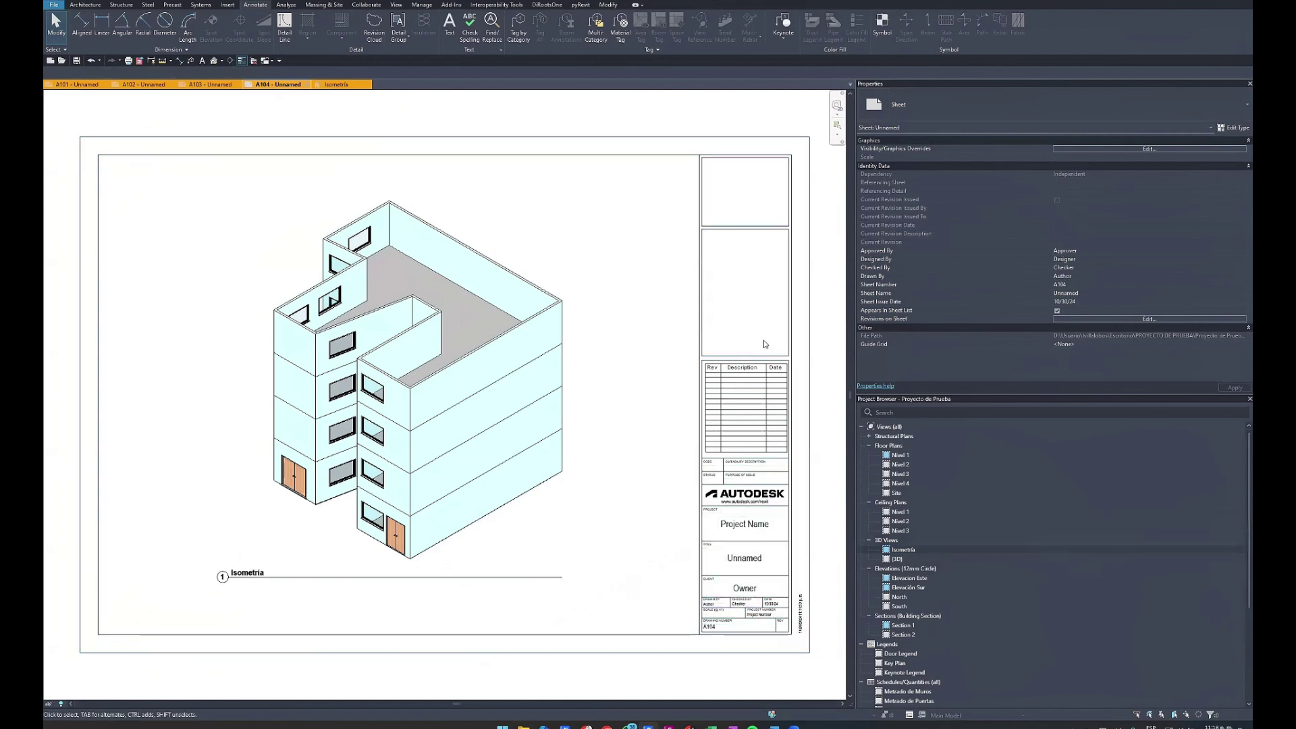
scroll(789, 419, "down", 3)
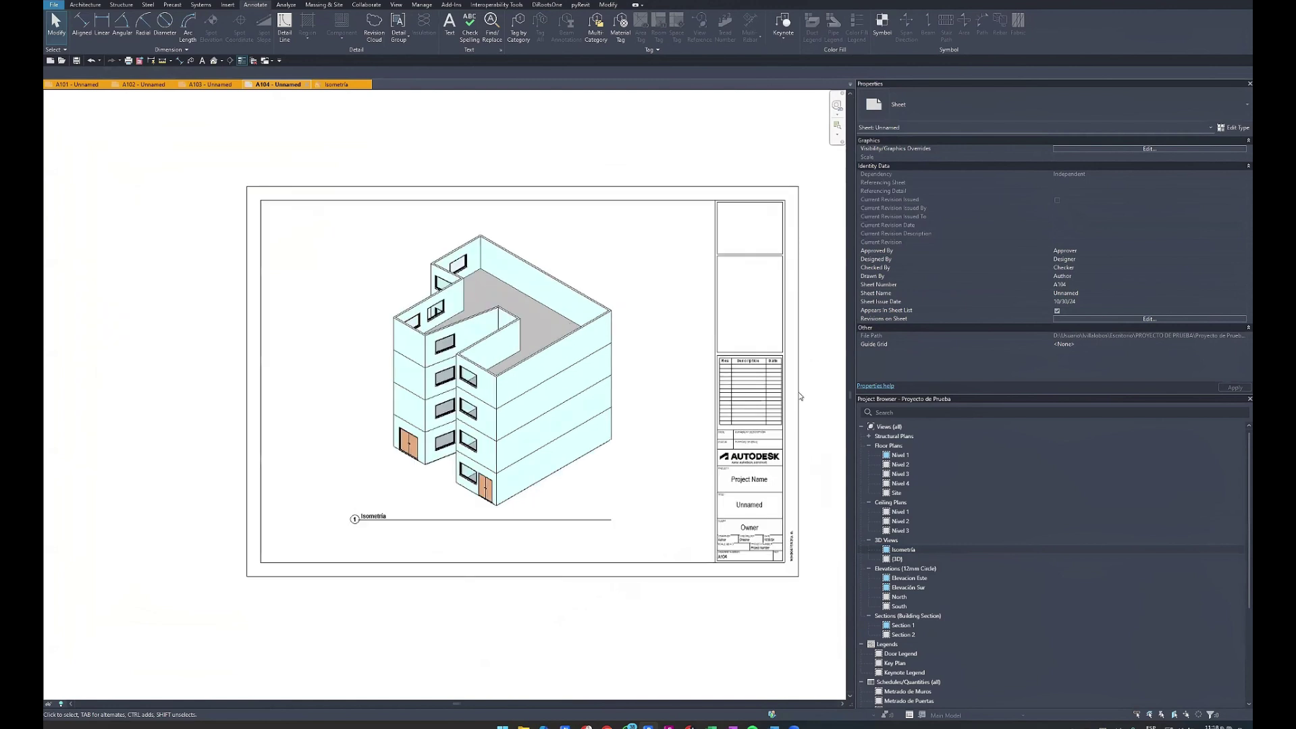